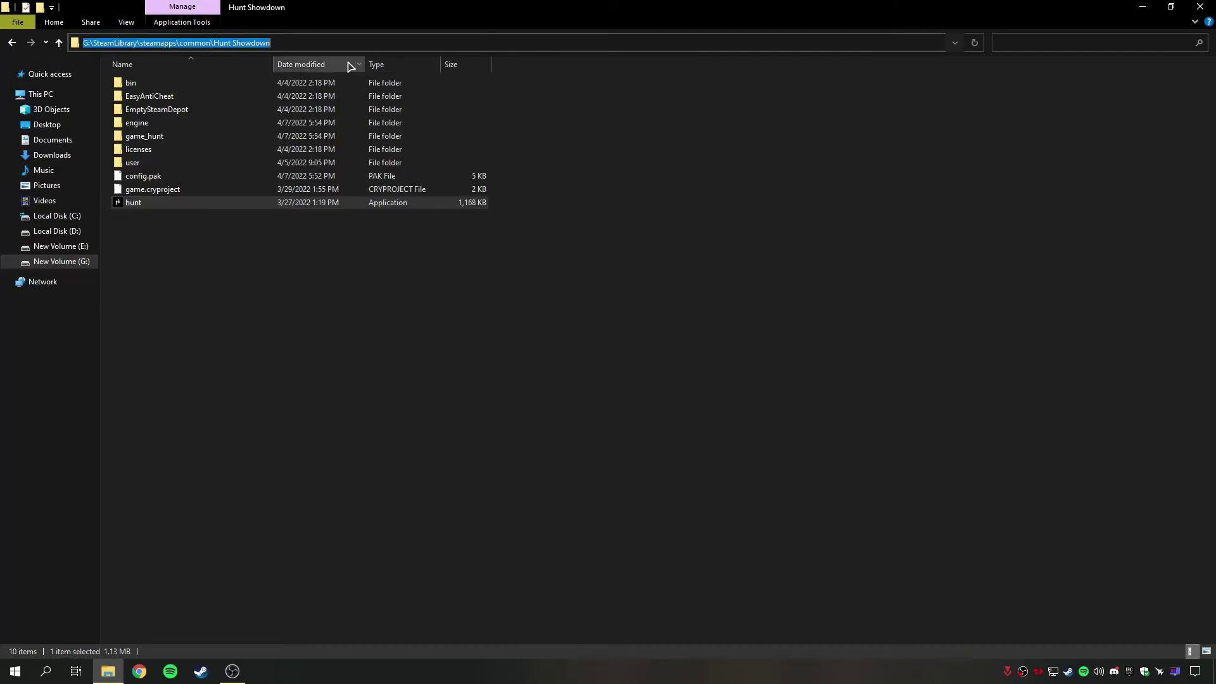
Copy the folder path G:\SteamLibrary\steamapps\common\Hunt Showdown and close the game folder's window
right_click(257, 49)
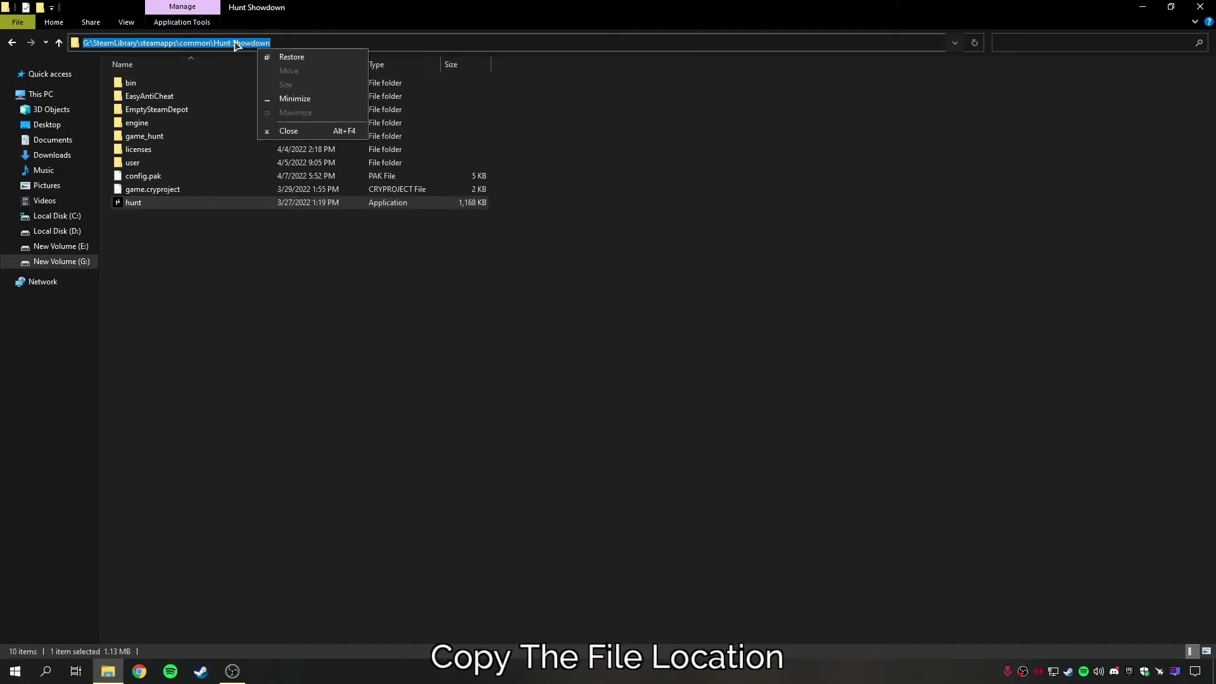
right_click(241, 43)
left_click(288, 84)
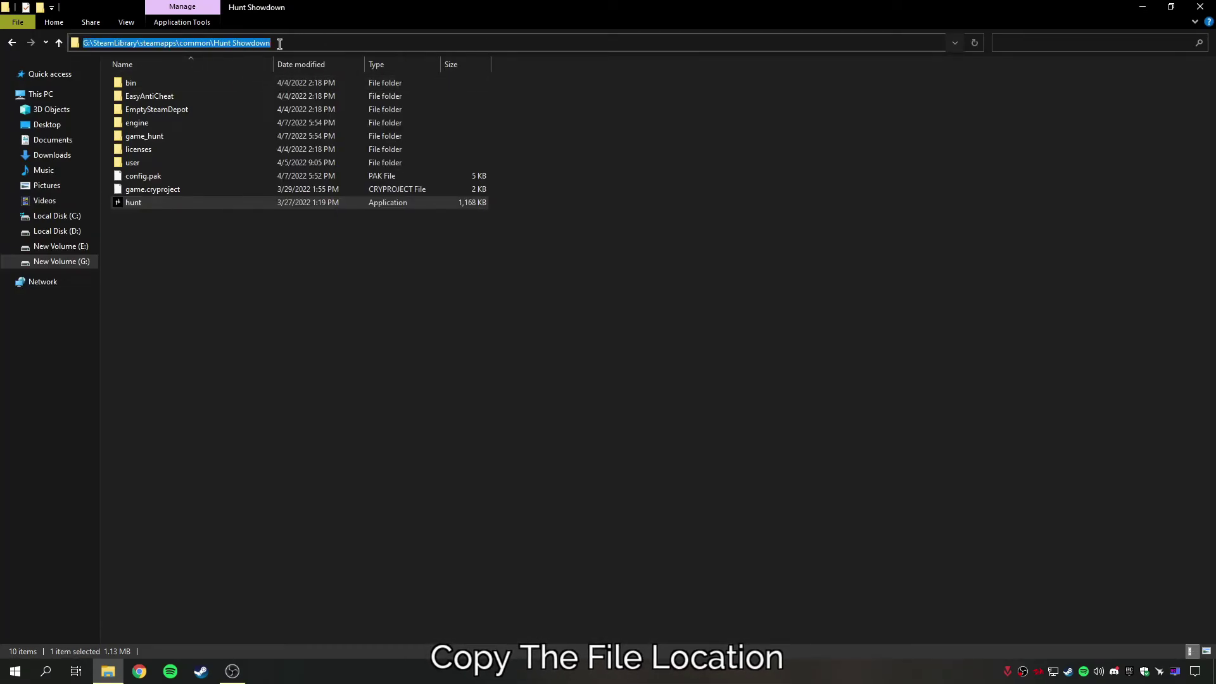
left_click(298, 265)
left_click(1200, 6)
Search Windows for "GPU Settings" and open the Graphics settings page in a maximized window
left_click(15, 676)
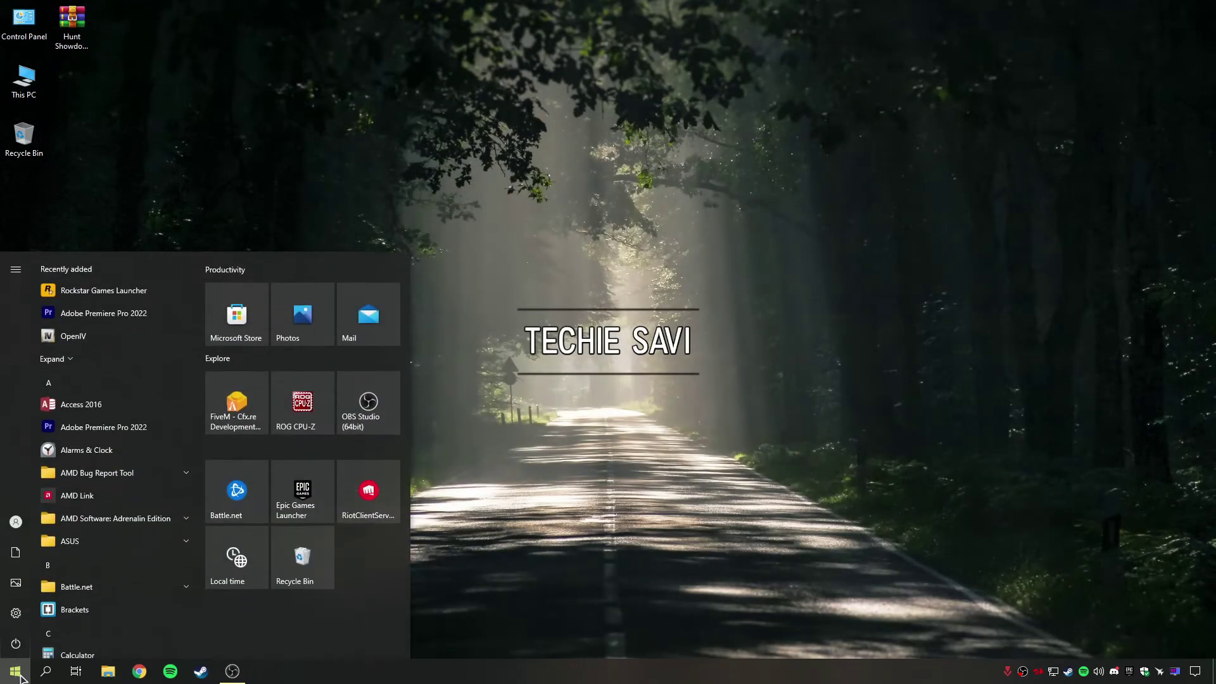
type("gPU Sett")
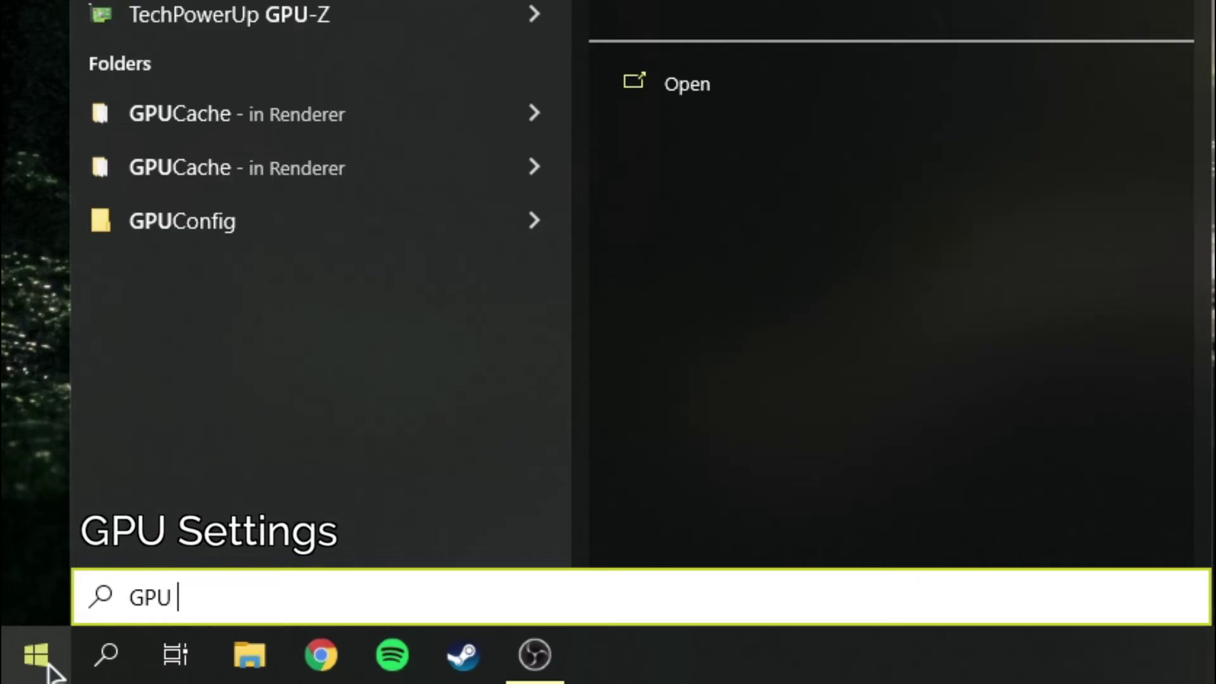
type("ings")
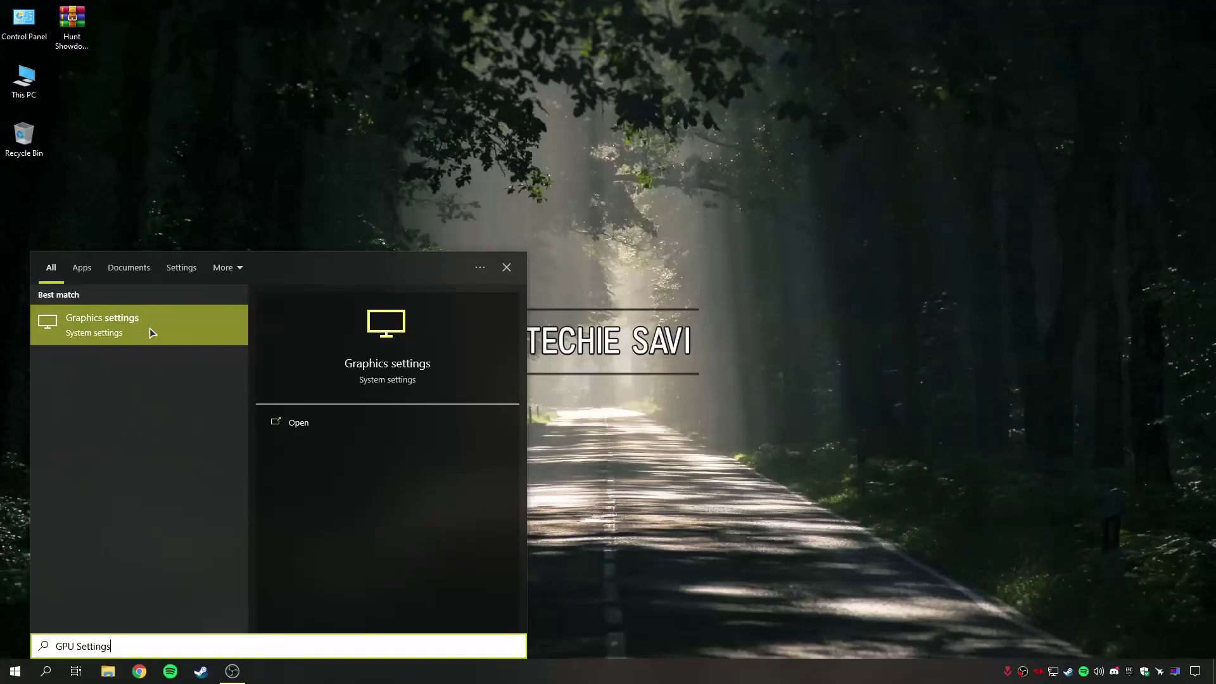
left_click(298, 422)
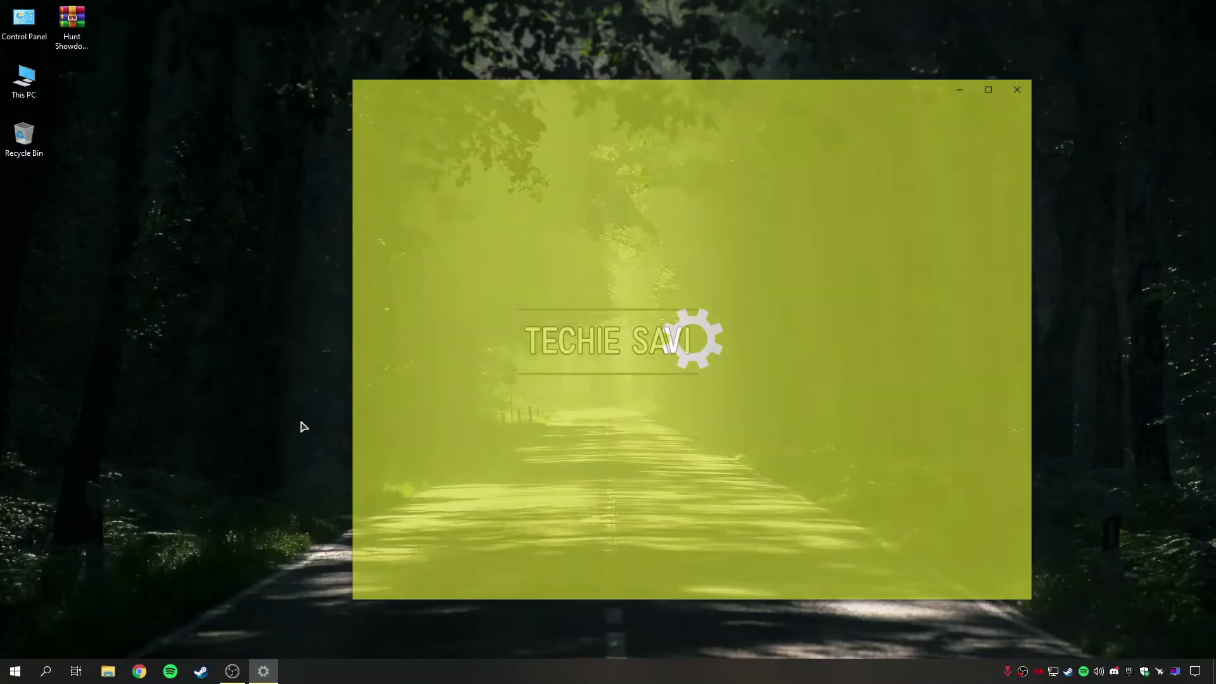
double_click(486, 92)
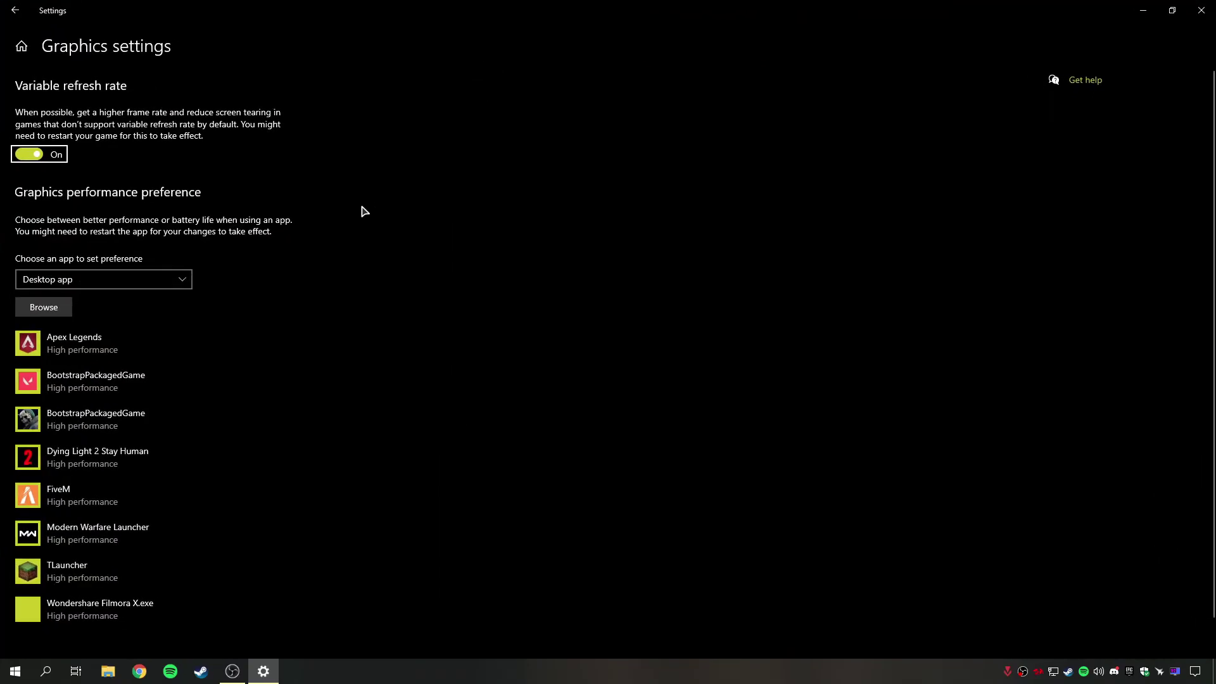
Browse for a desktop app and go to the copied Hunt Showdown folder path in the file dialog
left_click(45, 309)
left_click(282, 106)
key("ctrl+v")
left_click_drag(515, 74, 588, 65)
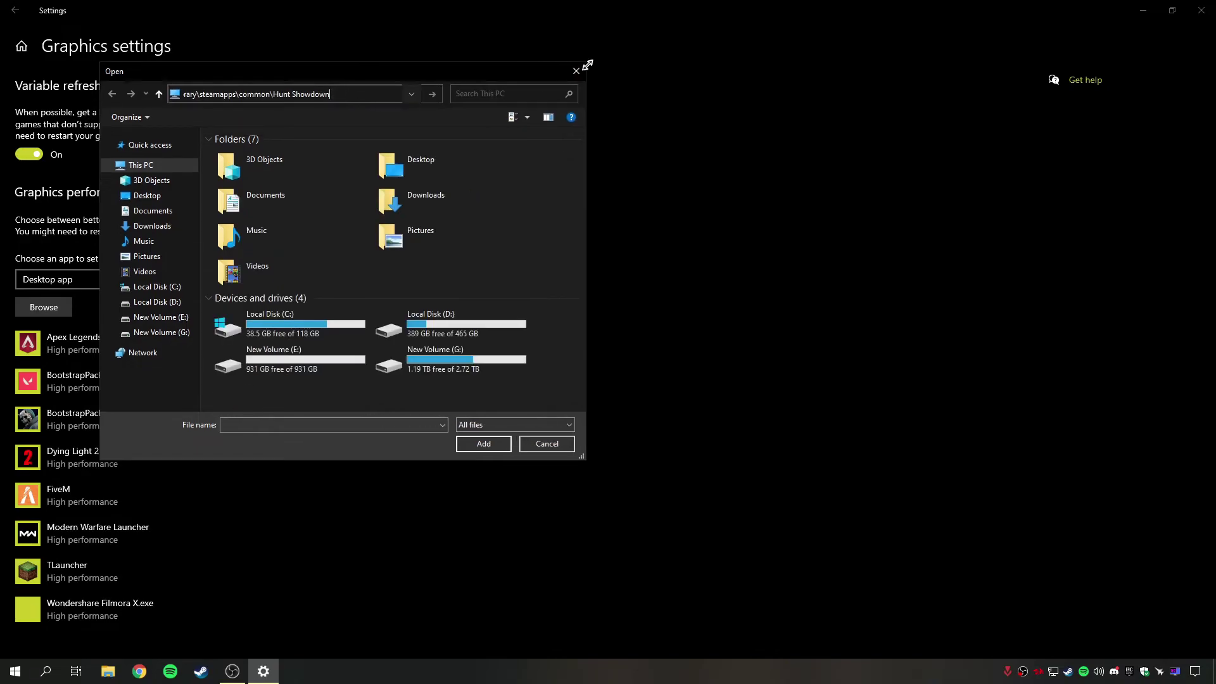
key("Return")
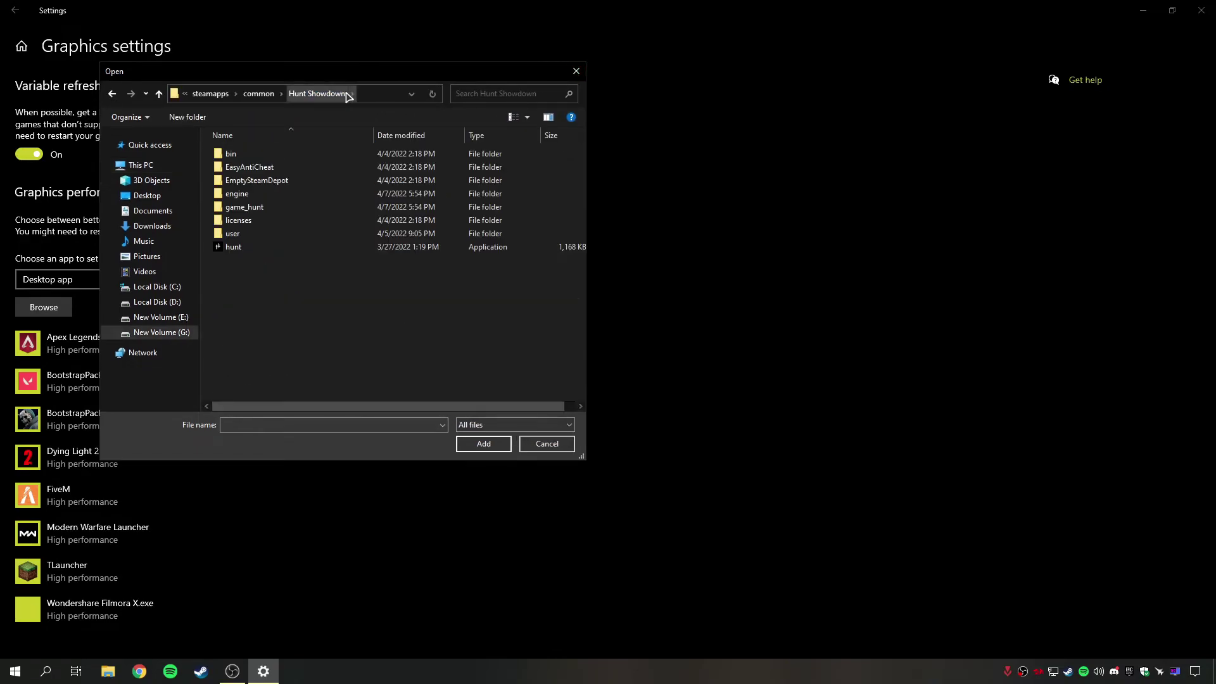
Add the hunt application to the graphics performance list and save its graphics preference
left_click(239, 248)
left_click(462, 443)
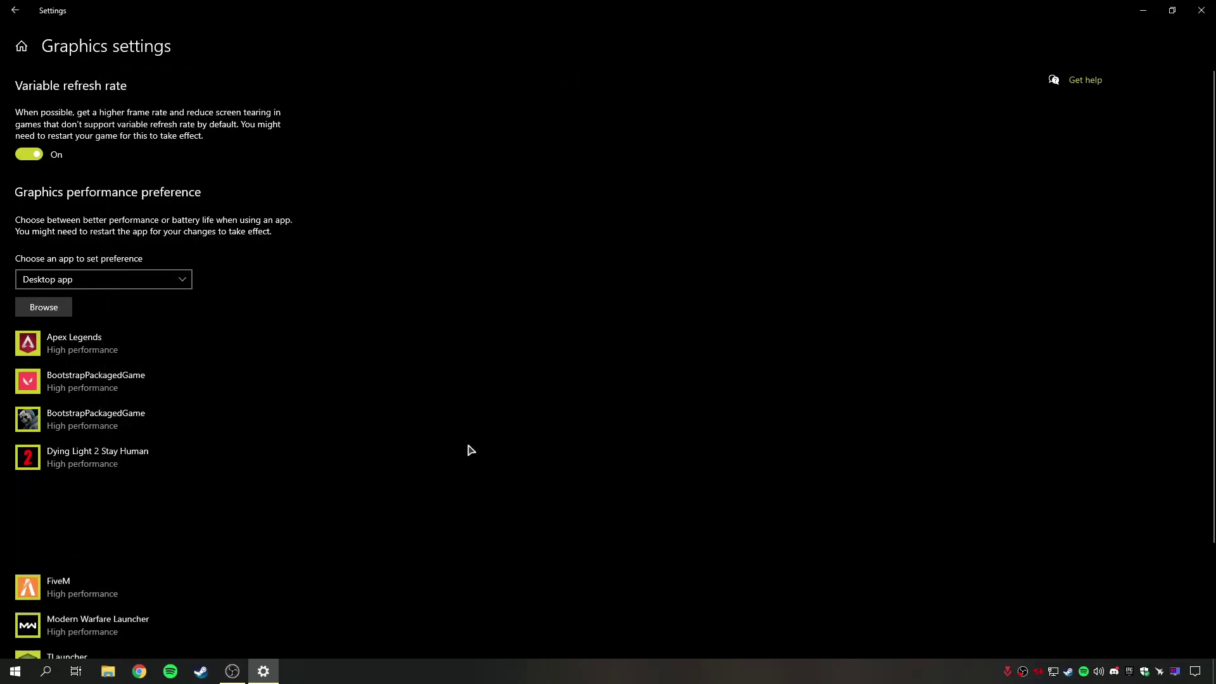
left_click(201, 560)
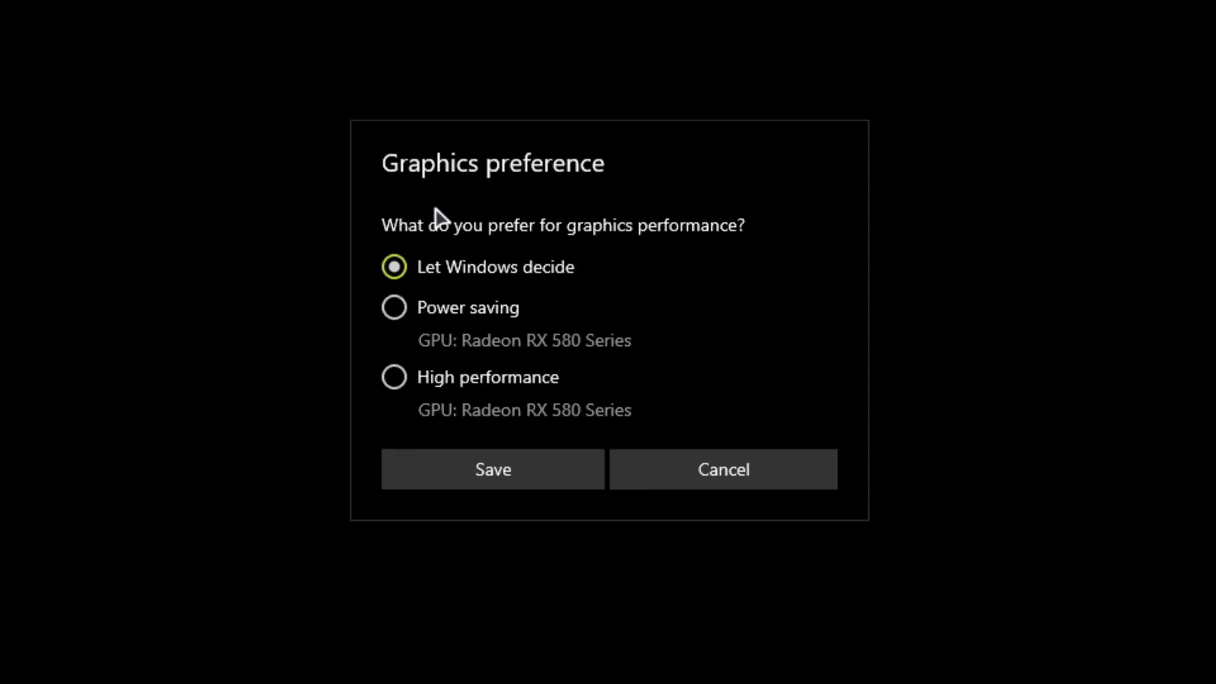
left_click(515, 477)
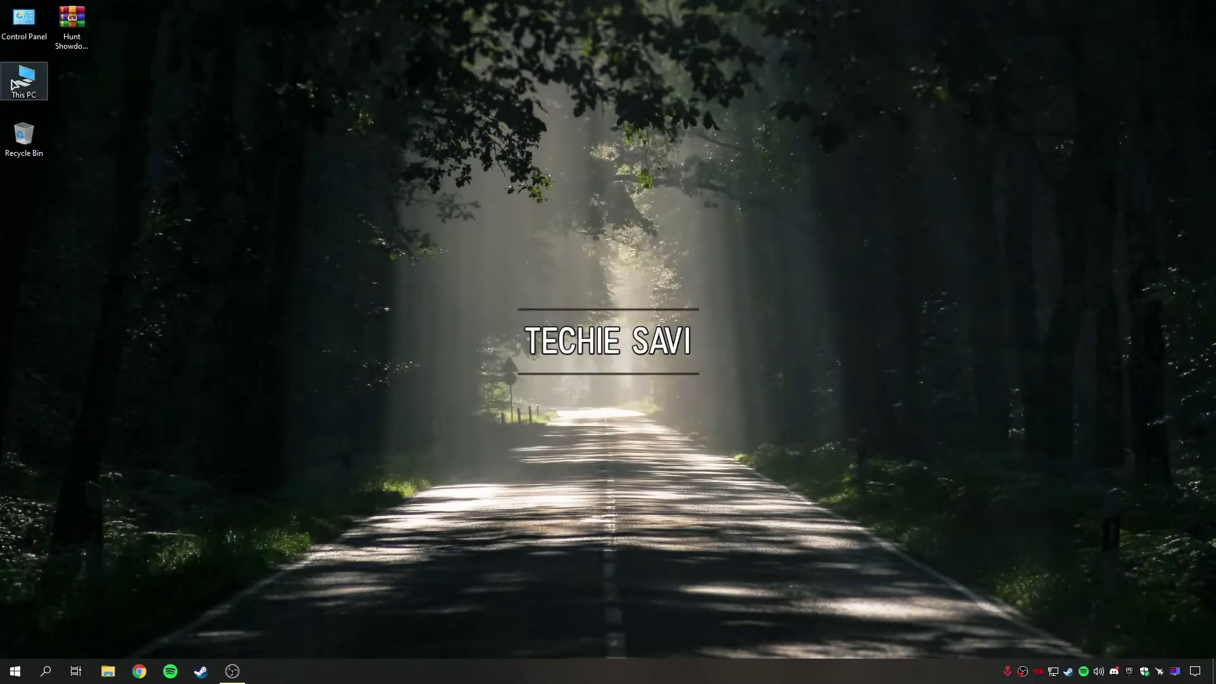
Open the properties of Local Disk (C:) from This PC and start Disk Cleanup
right_click(15, 82)
left_click(68, 94)
right_click(190, 185)
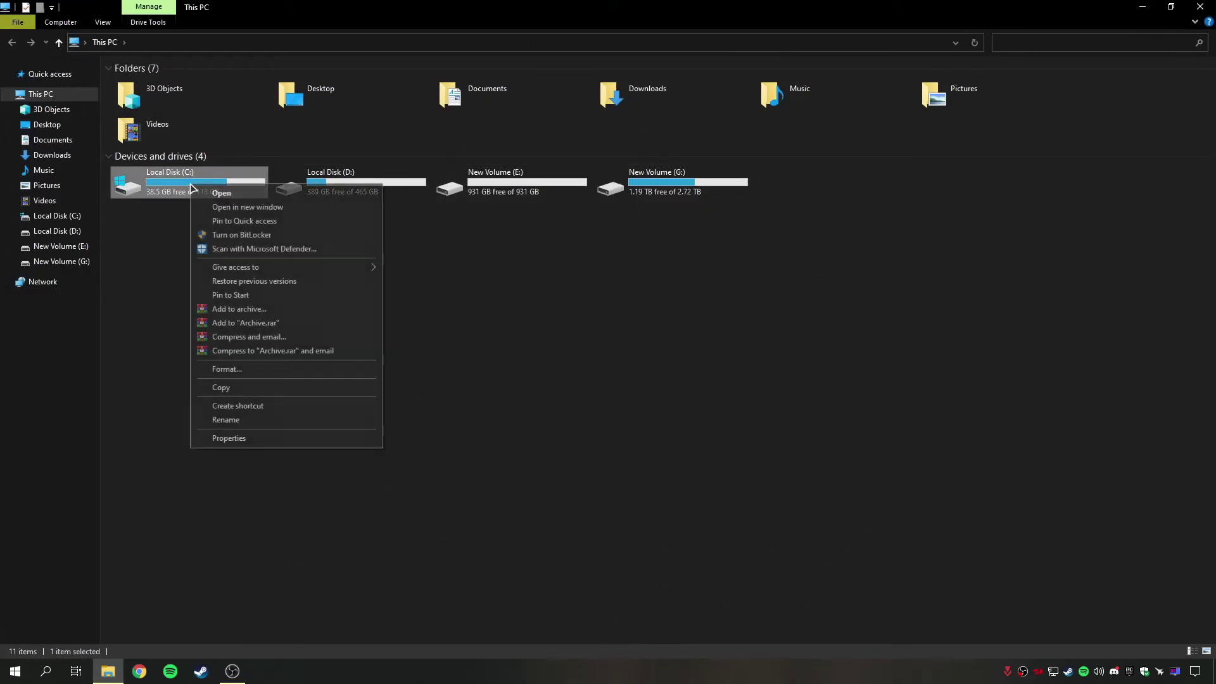
left_click(248, 439)
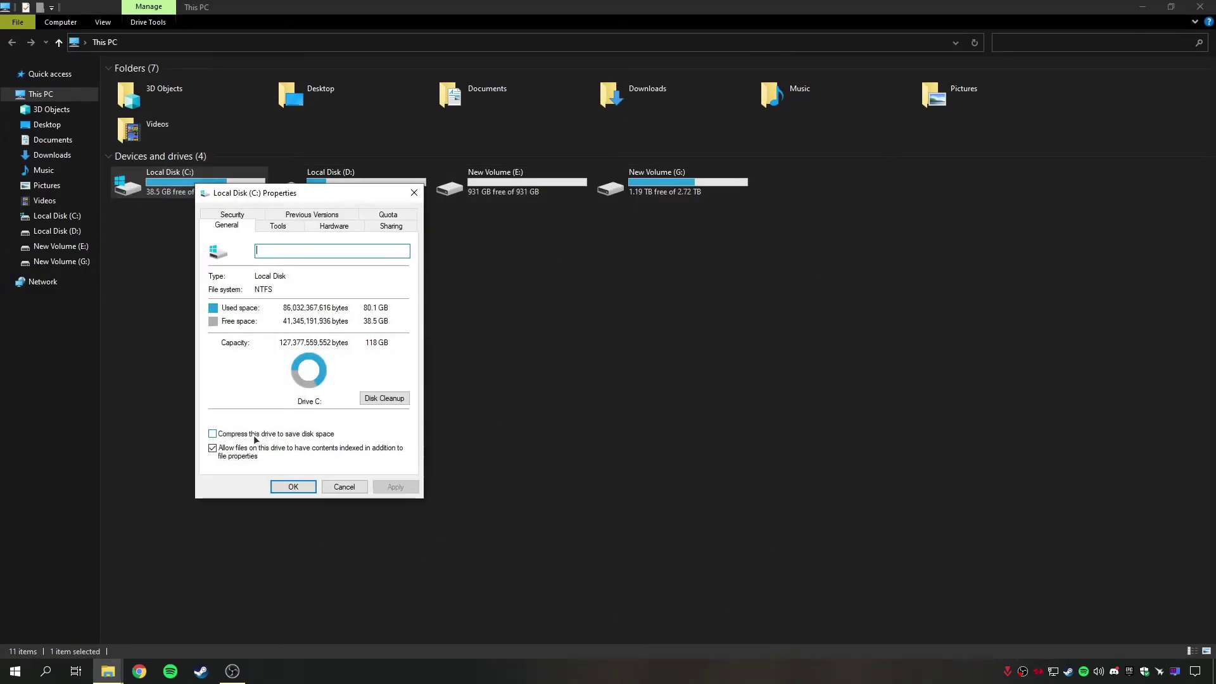
left_click(384, 398)
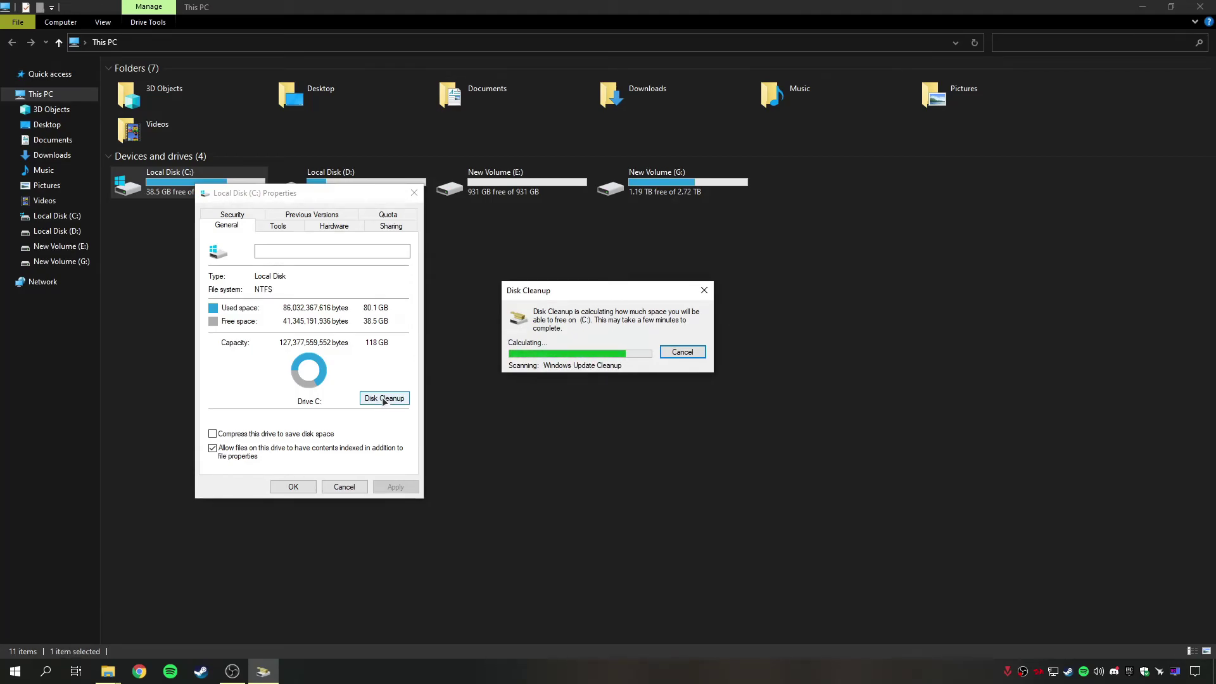
Delete the checked file categories with Disk Cleanup for drive C, and close the drive properties and This PC
left_click_drag(212, 75, 570, 214)
mouse_move(654, 315)
left_mouse_down()
mouse_move(659, 335)
mouse_move(659, 297)
left_mouse_up()
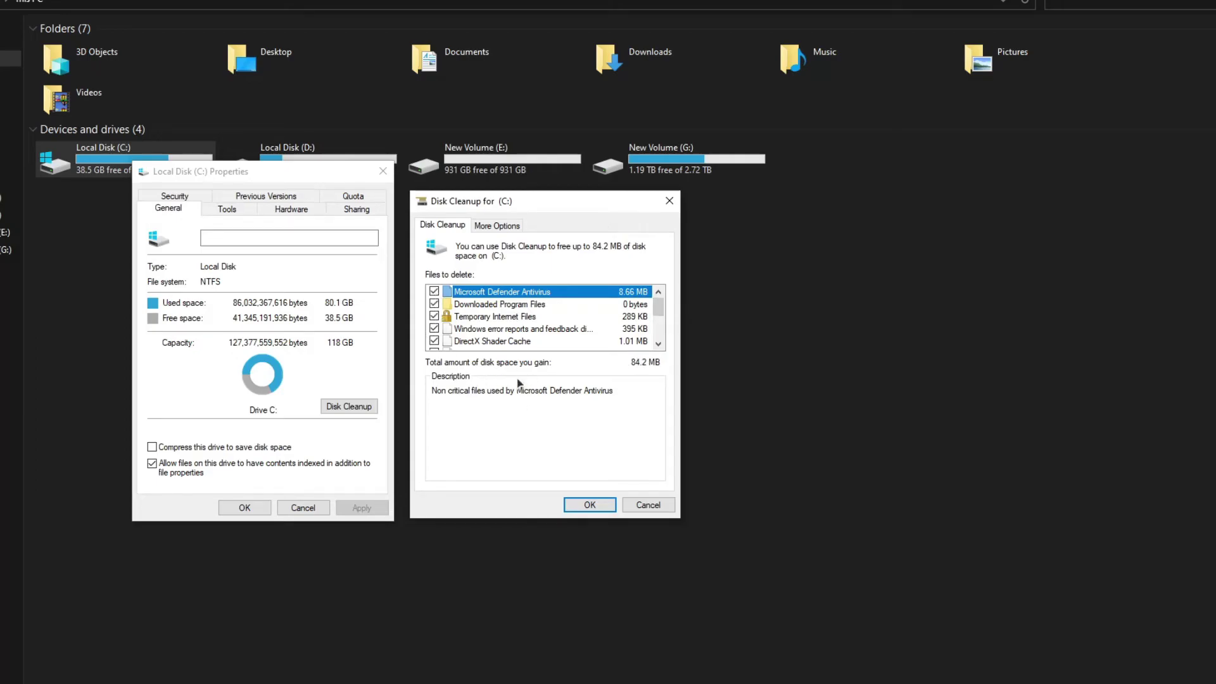
left_click(589, 505)
left_click(626, 344)
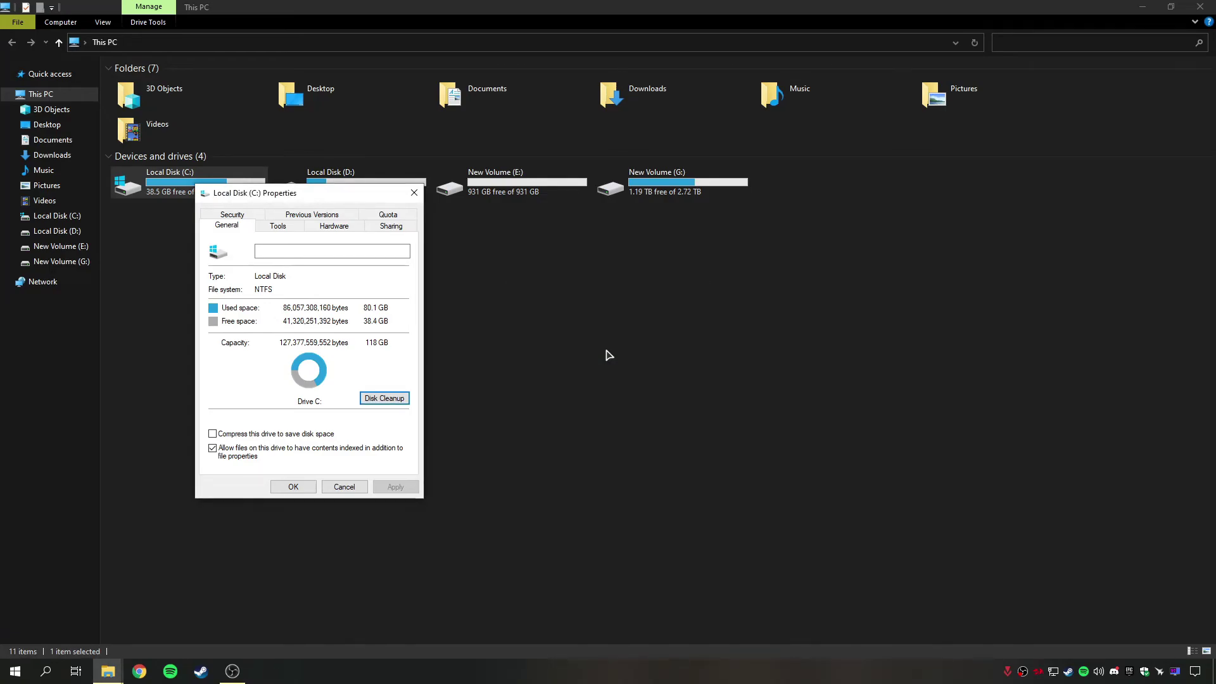
key("Return")
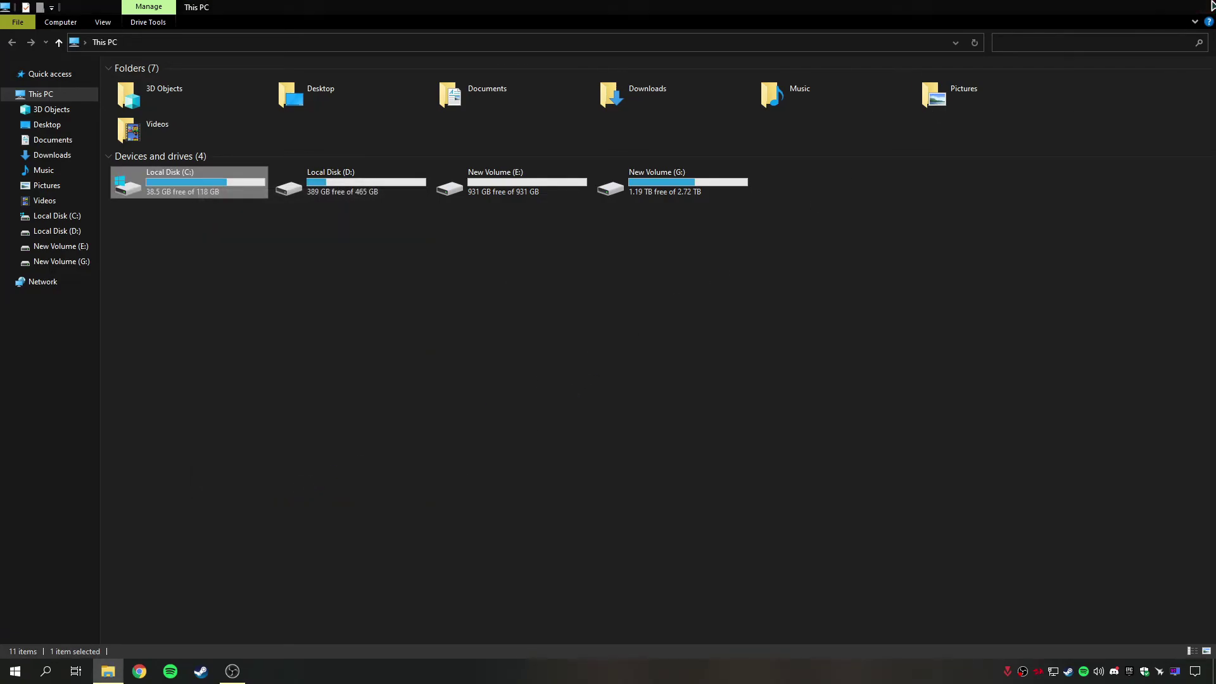
left_click(1200, 6)
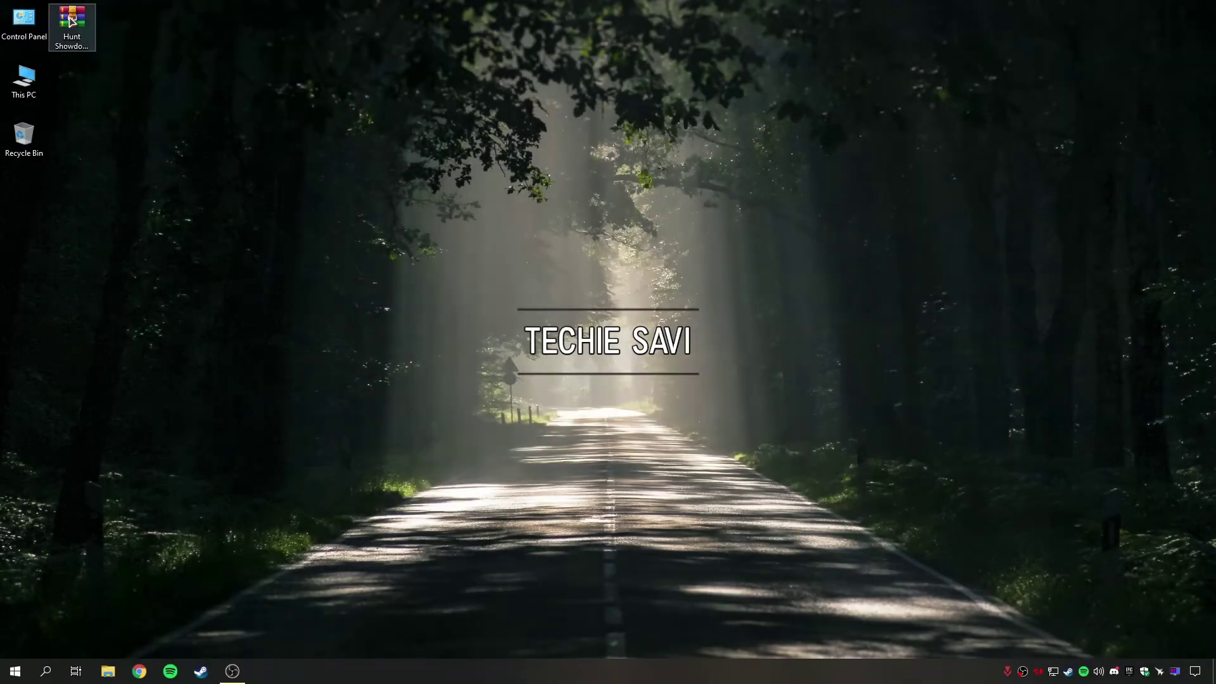
Extract the Hunt Showdown FPS Boost Pack folder from its RAR archive onto the desktop and close the archive
left_click(88, 54)
left_click_drag(88, 54, 416, 42)
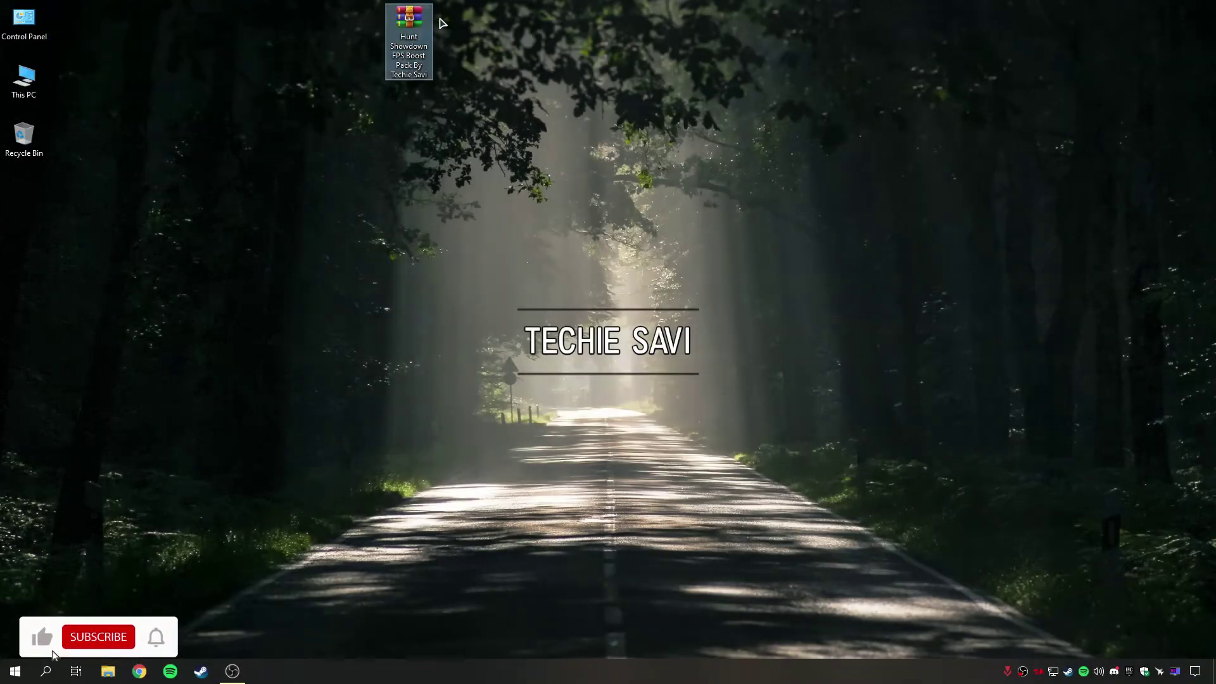
right_click(416, 42)
left_click(448, 50)
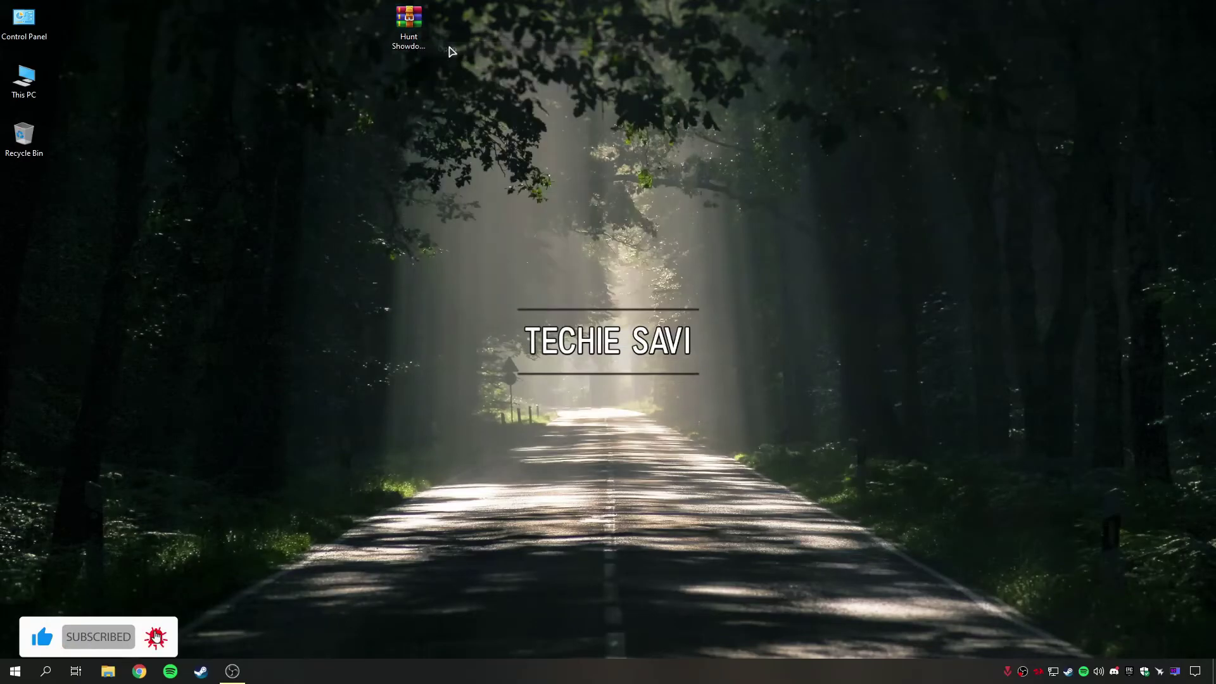
left_click_drag(381, 116, 332, 110)
left_click(220, 229)
left_click_drag(220, 231, 464, 22)
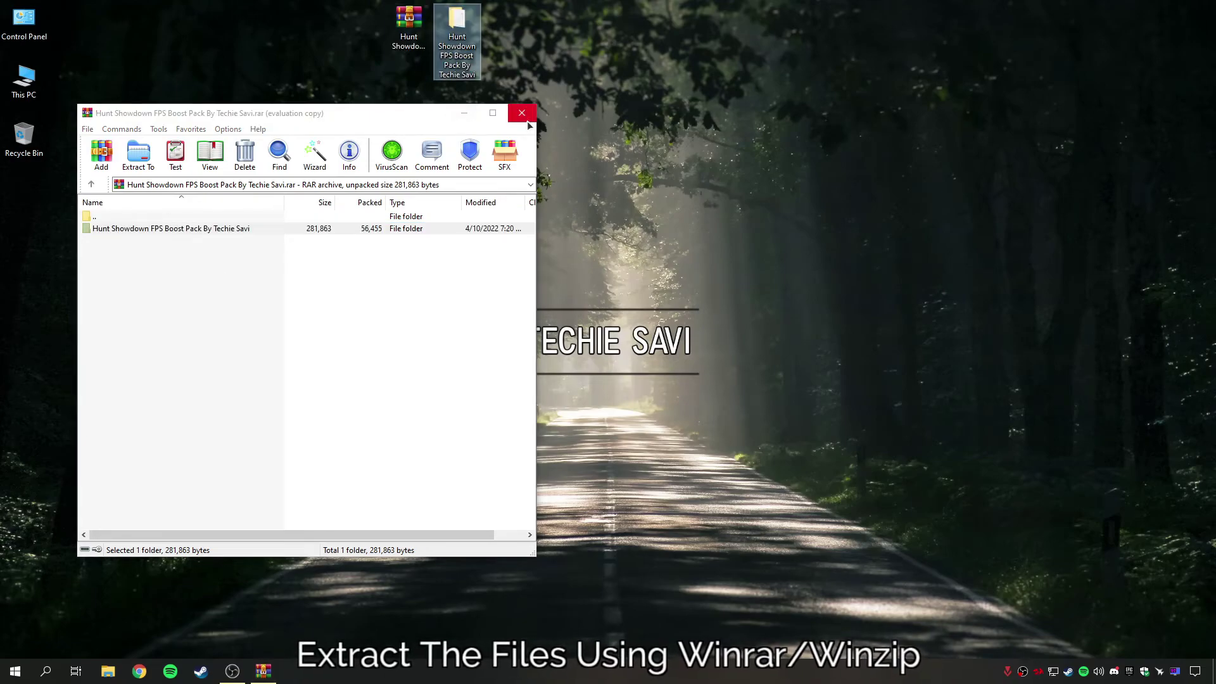
left_click(526, 118)
Open the extracted Hunt Showdown FPS Boost Pack folder on the desktop
right_click(463, 32)
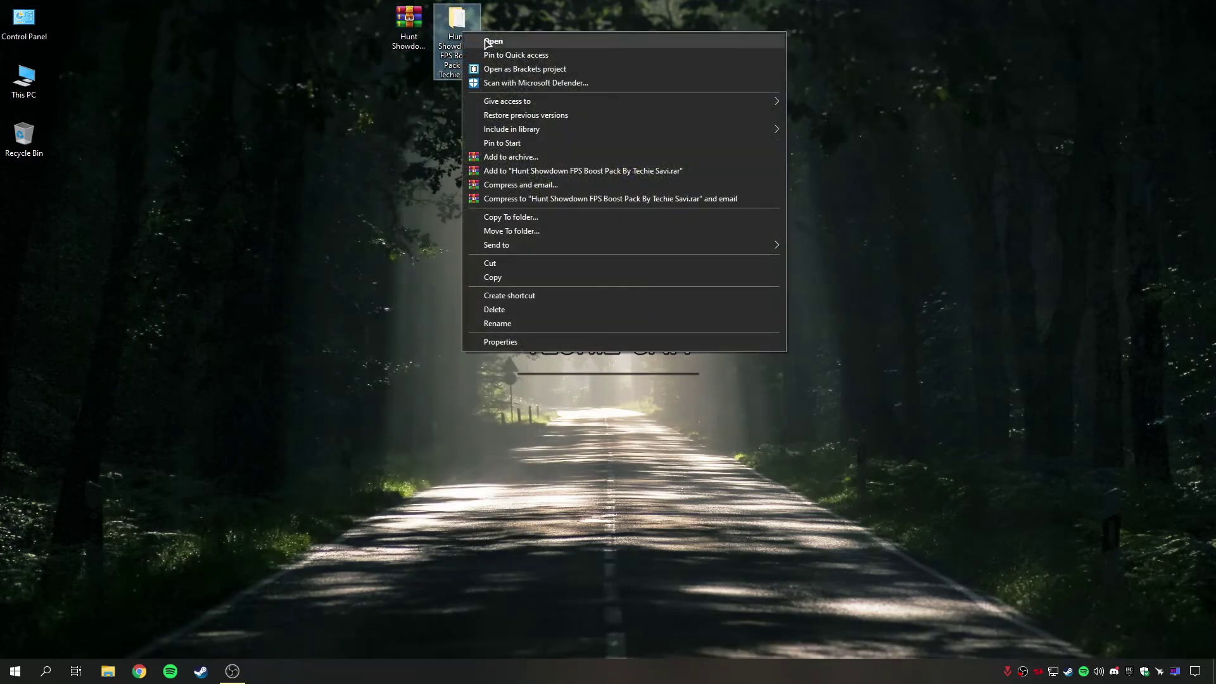
left_click(493, 41)
left_click_drag(212, 184, 251, 84)
left_click(256, 180)
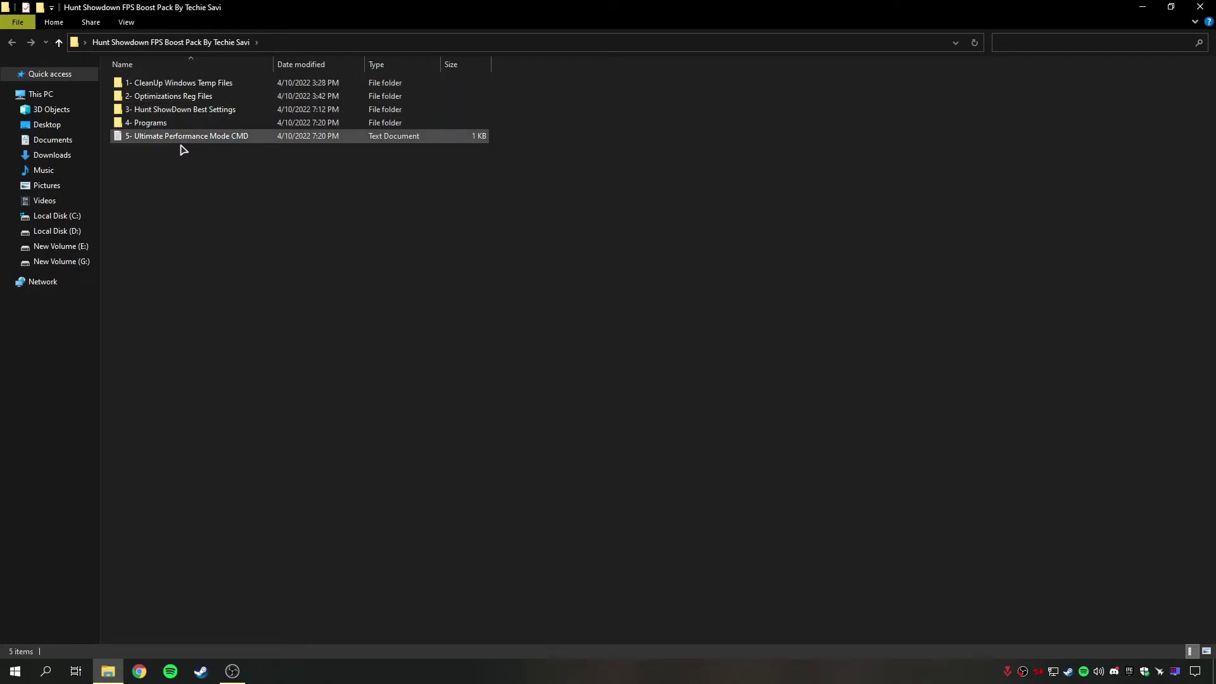
Copy the powercfg command from the "5- Ultimate Performance Mode CMD" text file and close the file
right_click(184, 138)
left_click(217, 147)
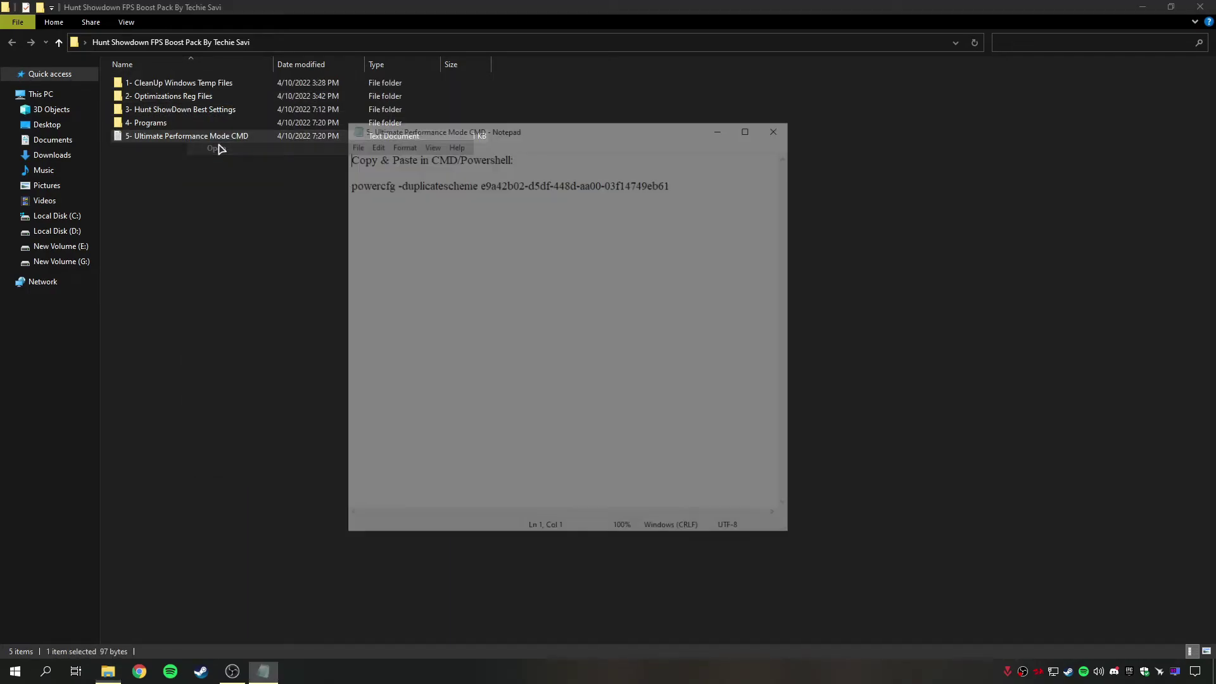
left_click_drag(687, 185, 385, 179)
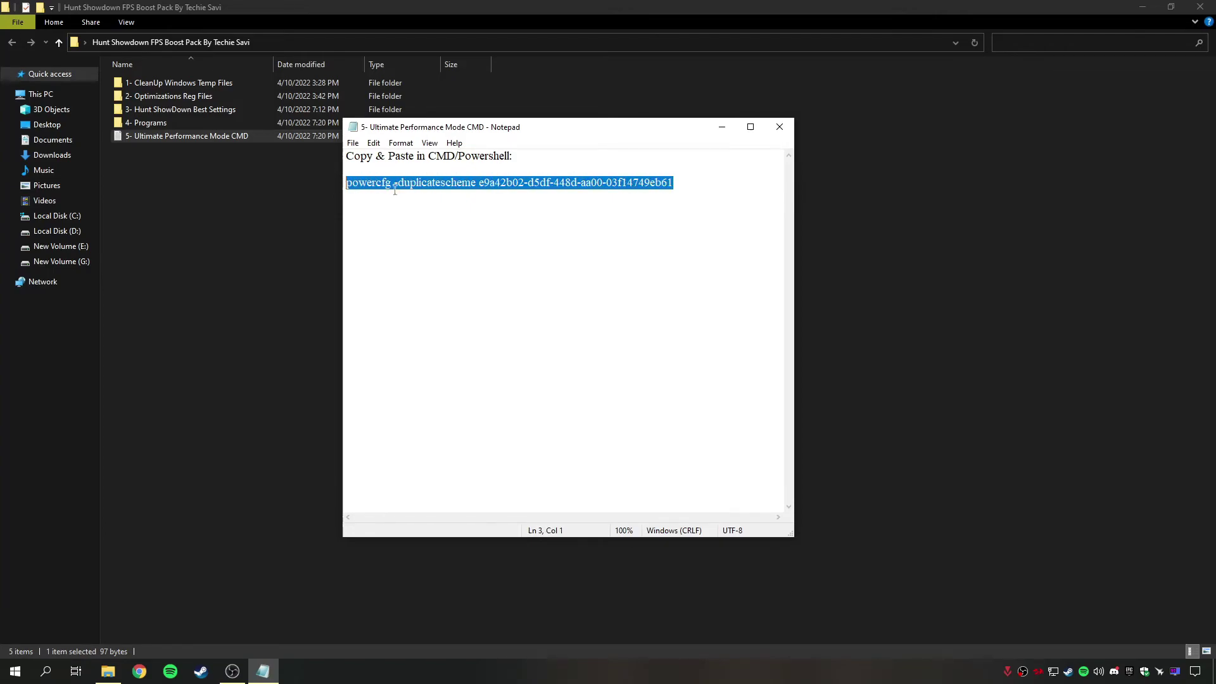
right_click(500, 184)
left_click(532, 224)
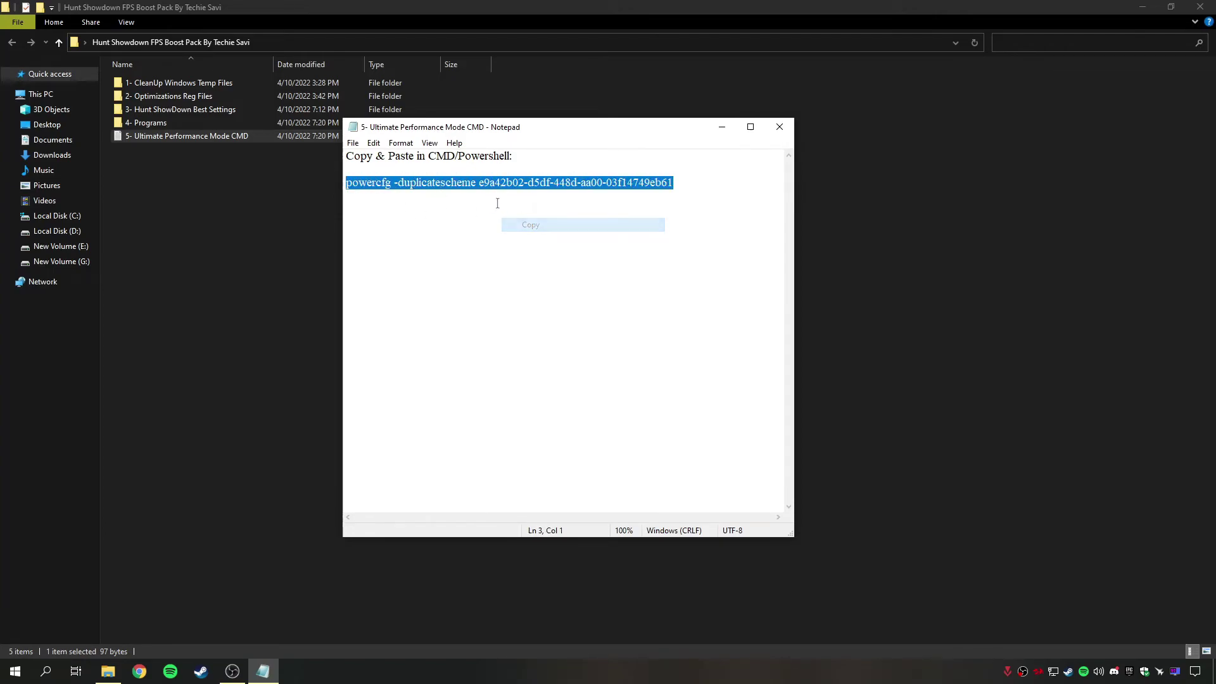
left_click(770, 129)
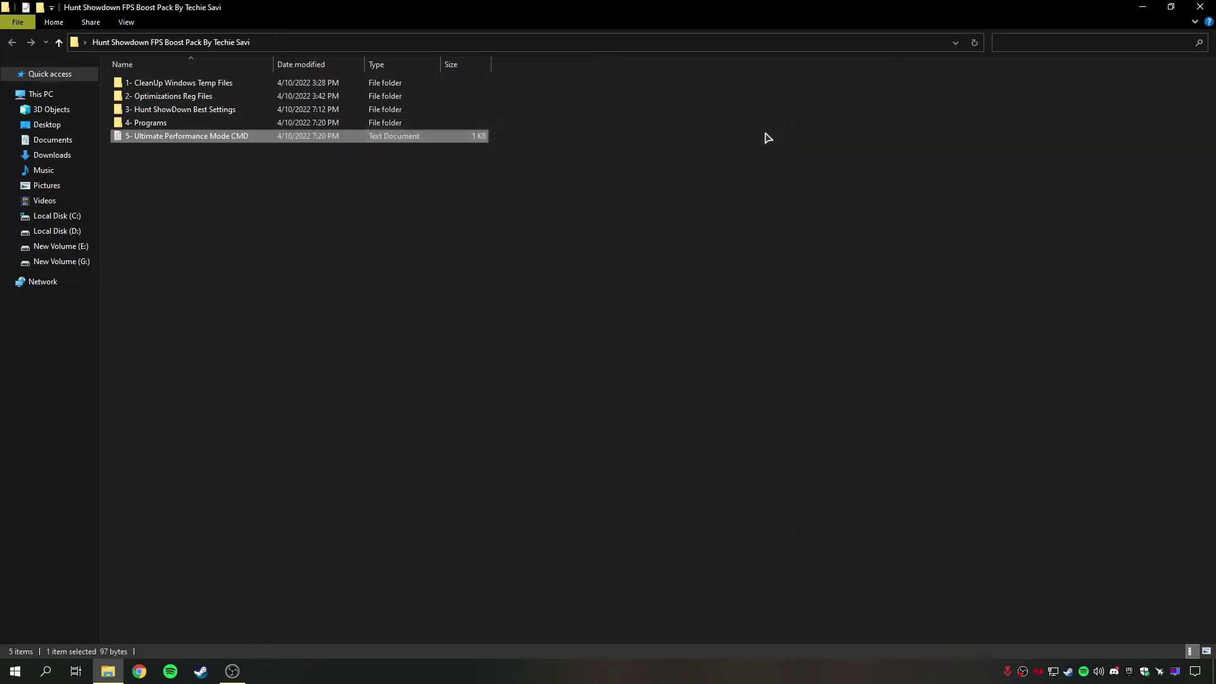
Run the copied command powercfg -duplicatescheme e9a42b02-d5df-448d-aa00-03f14749eb61 in an administrator Command Prompt
left_click(5, 678)
type("CMD")
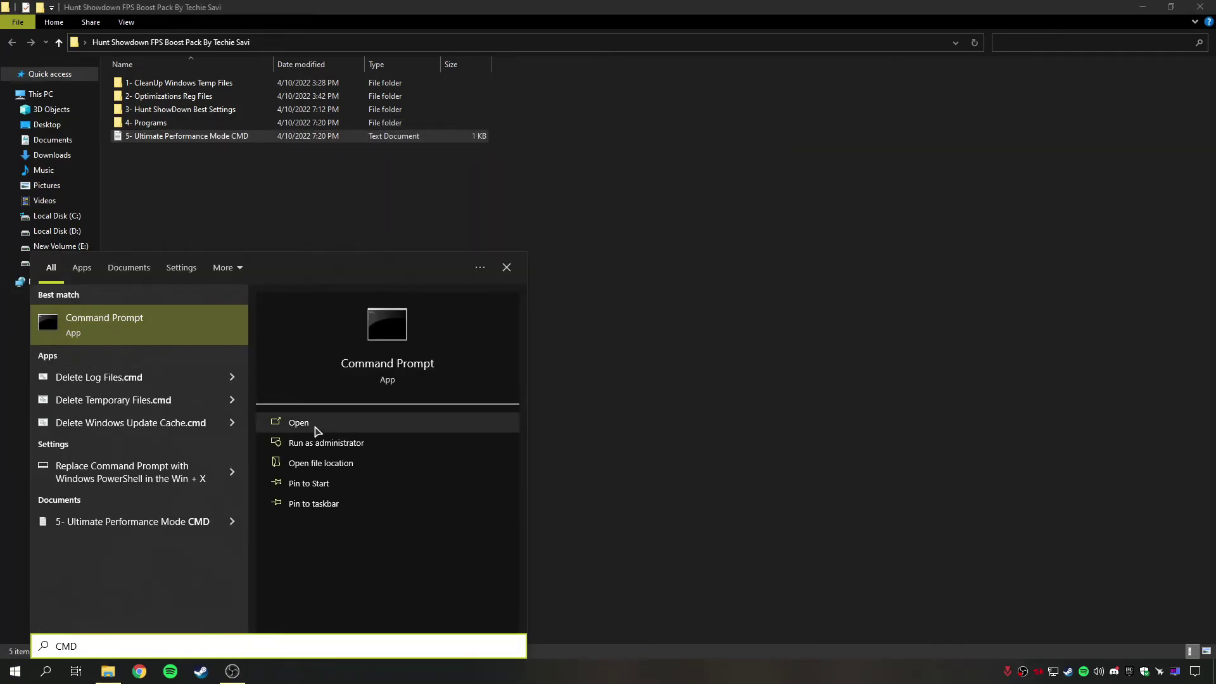
left_click(318, 432)
key("ctrl+v")
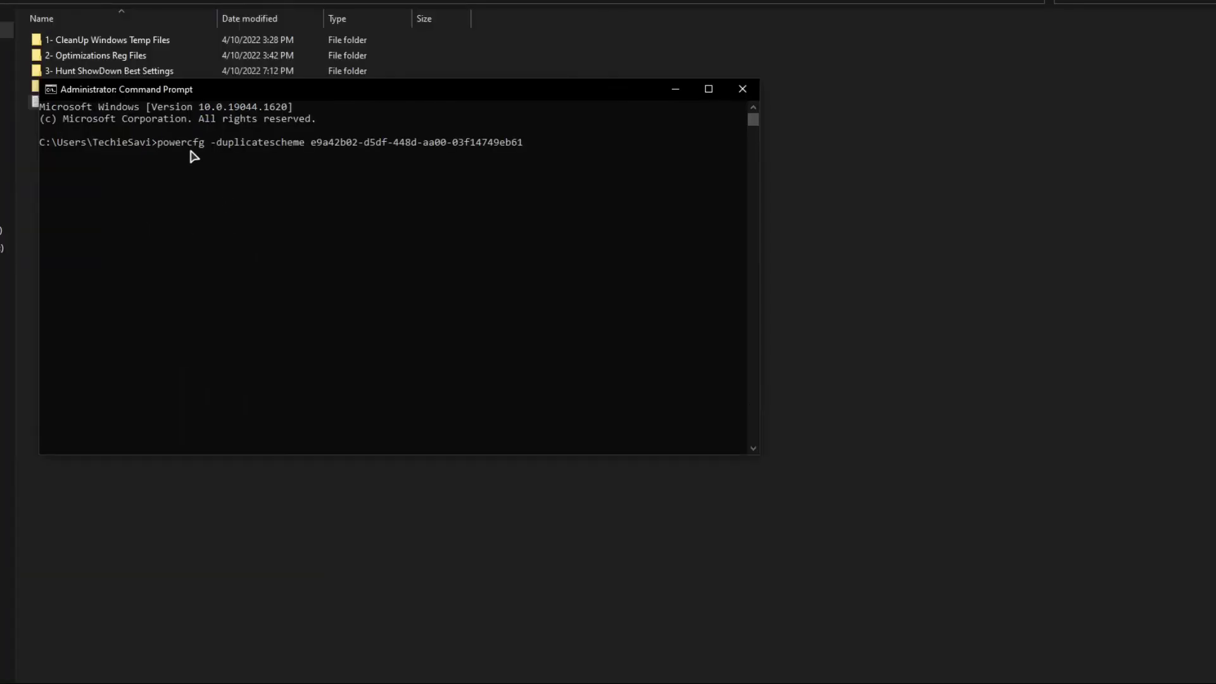
left_click_drag(166, 153, 516, 152)
left_click(537, 145)
key("Return")
Check the power scheme name in the command's output and close Command Prompt
left_click_drag(373, 155, 504, 157)
left_click(504, 158)
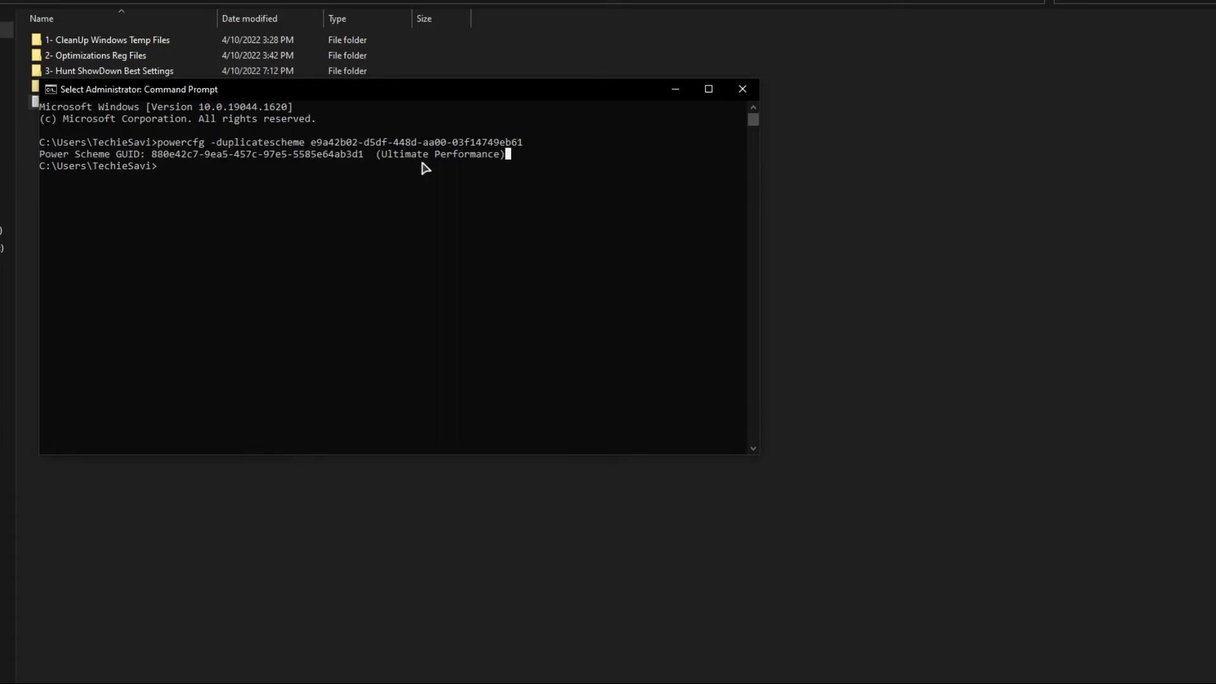
left_click_drag(388, 155, 502, 159)
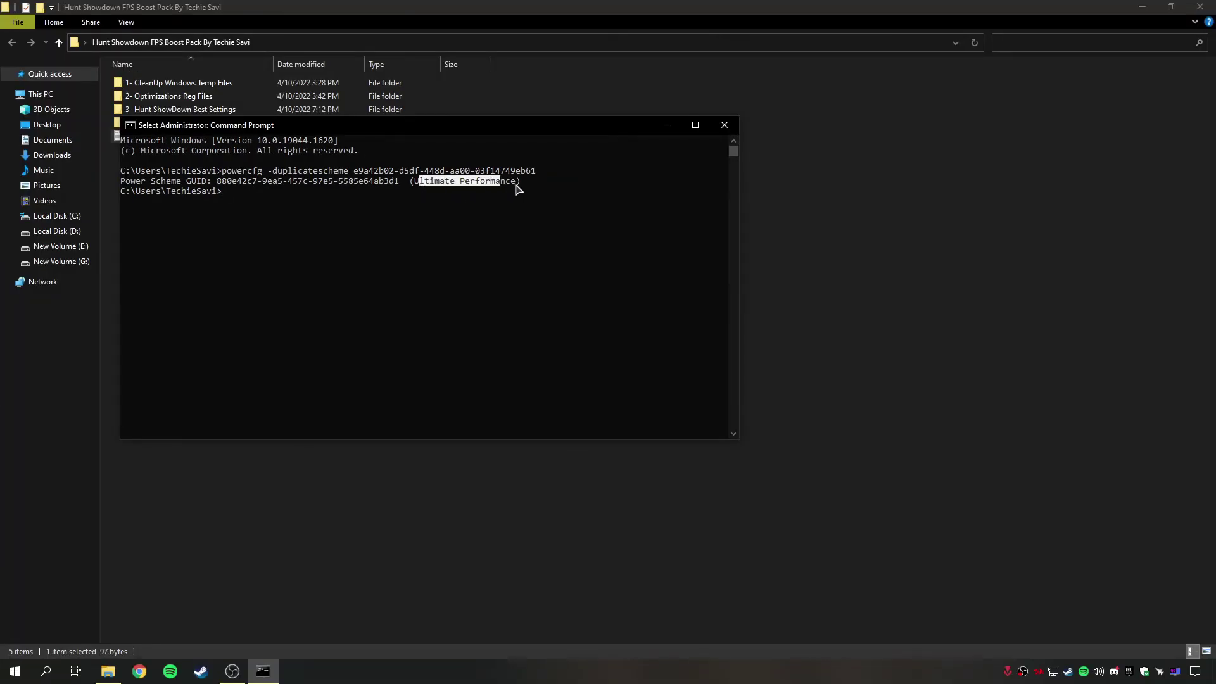
left_click(509, 183)
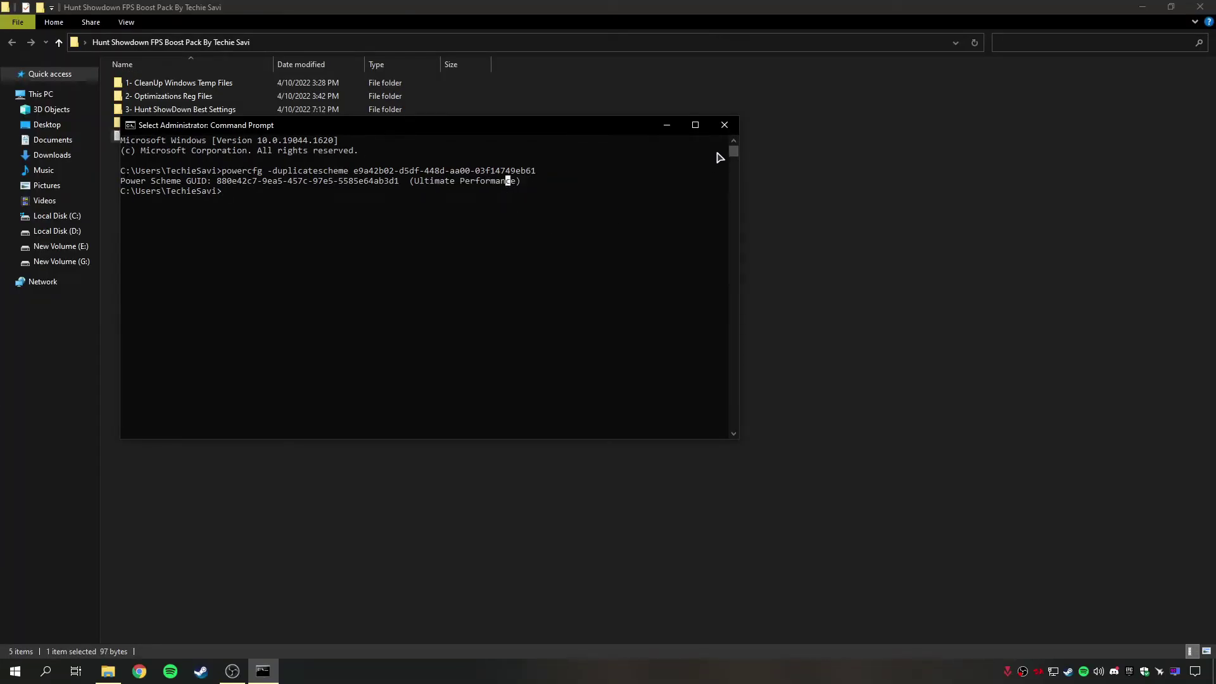
left_click(725, 130)
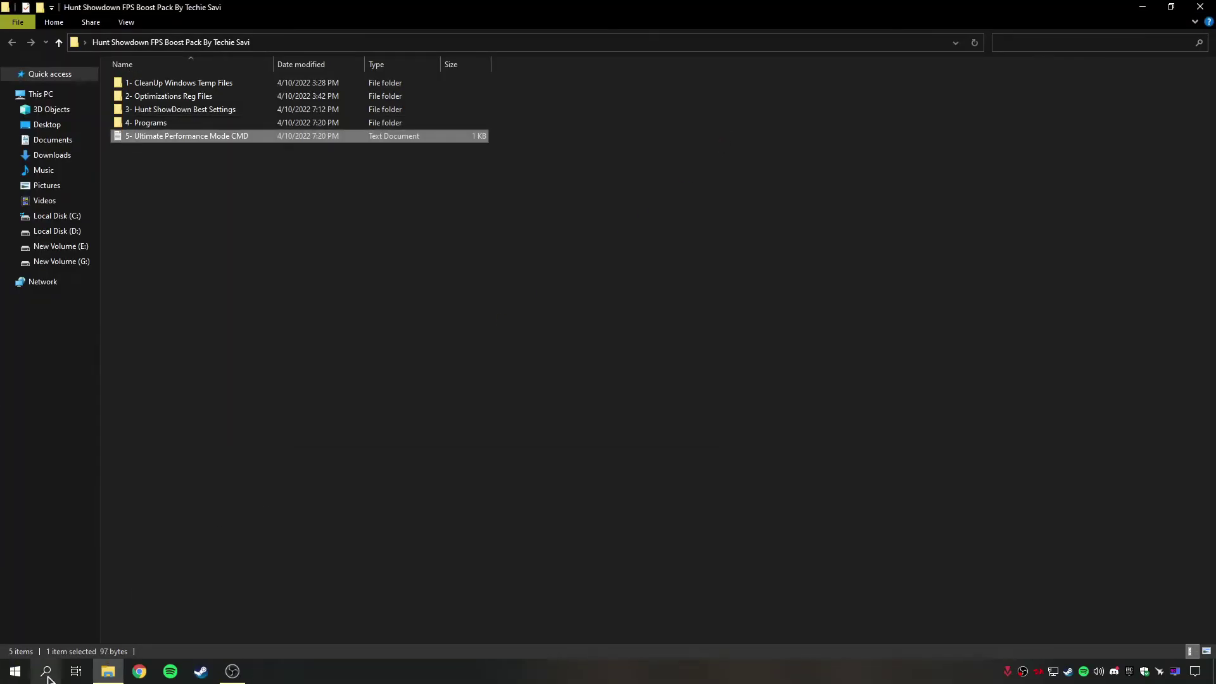
Activate the Ultimate Performance power plan in the Windows Power Options and close the window
left_click(45, 670)
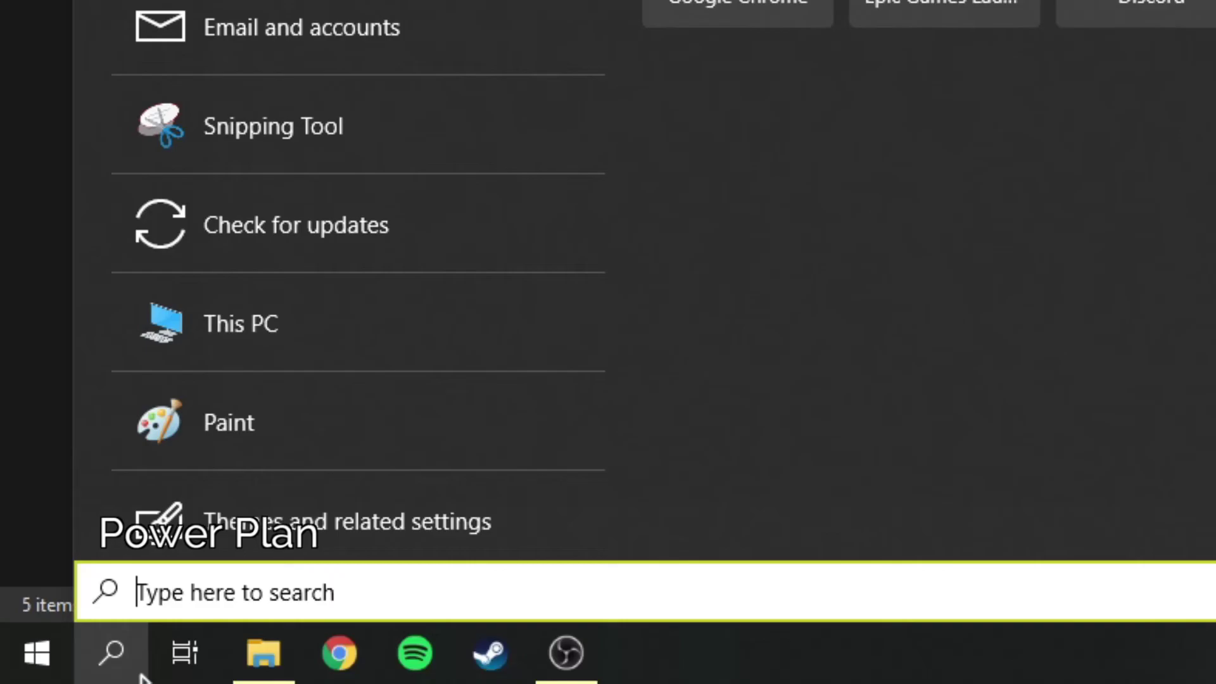
type("Power ")
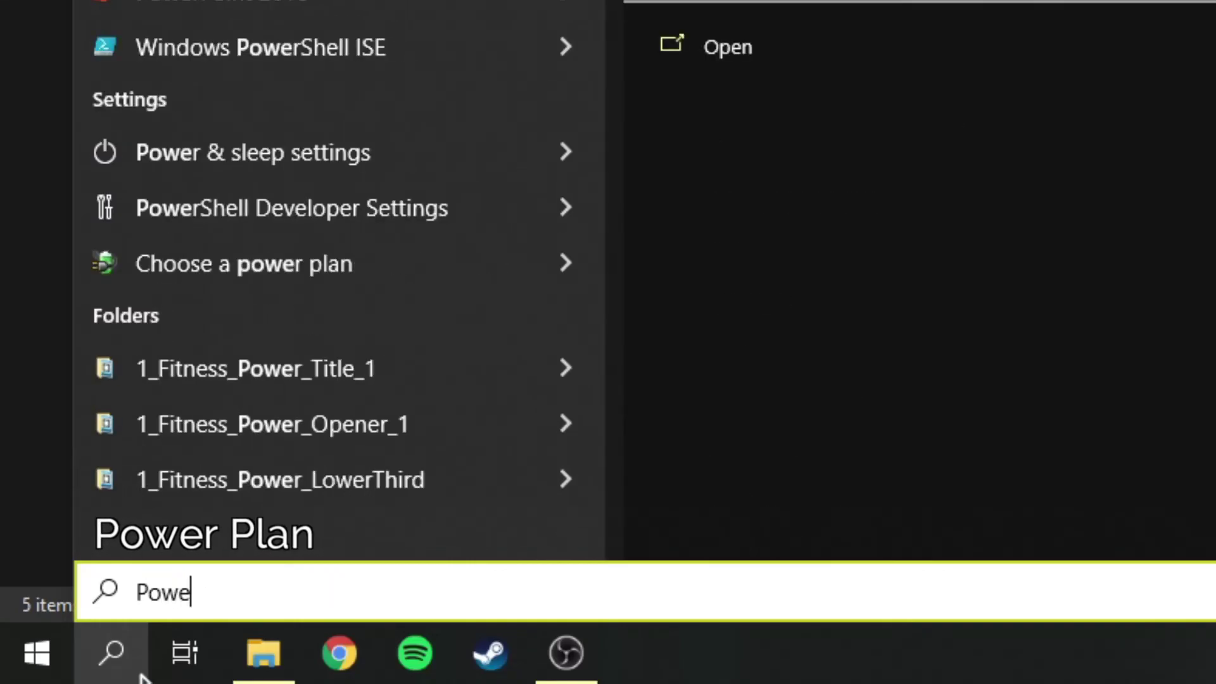
type("plan")
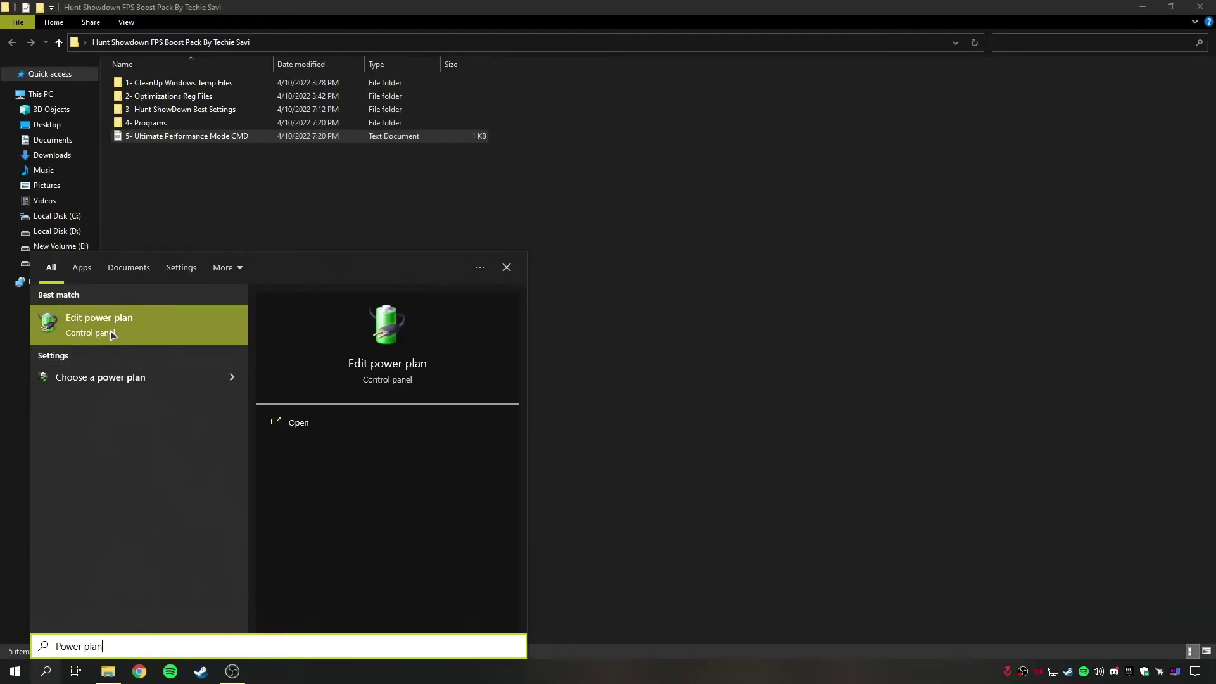
left_click(112, 334)
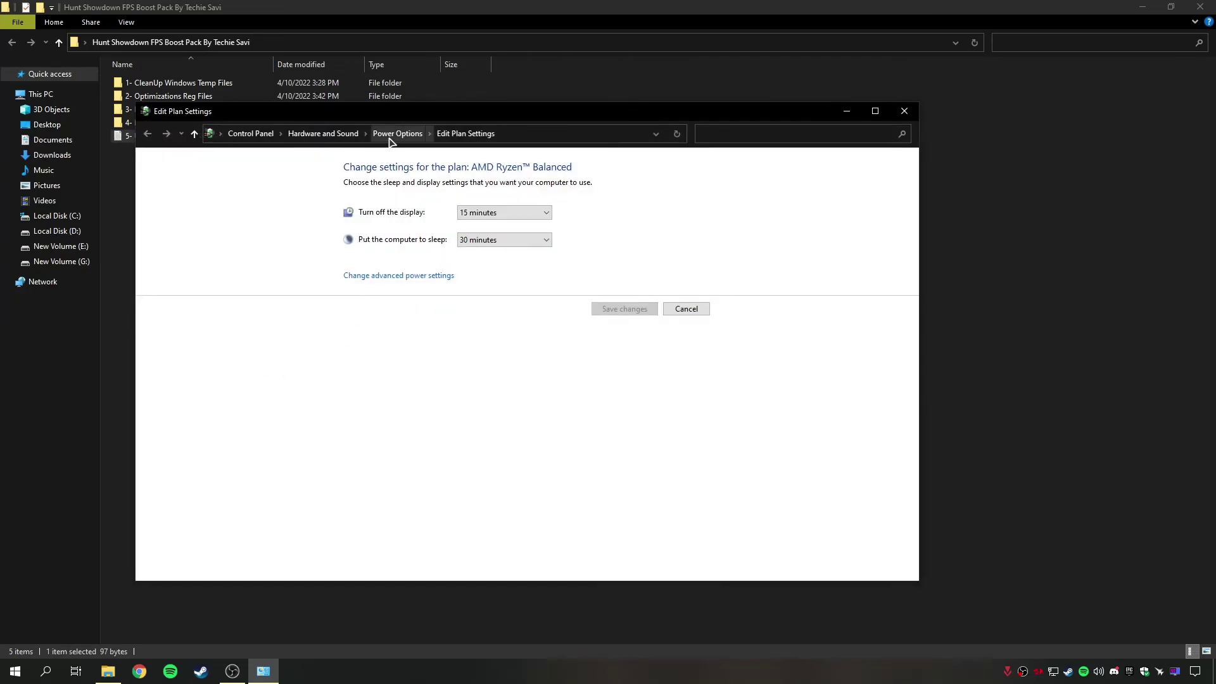
left_click(389, 136)
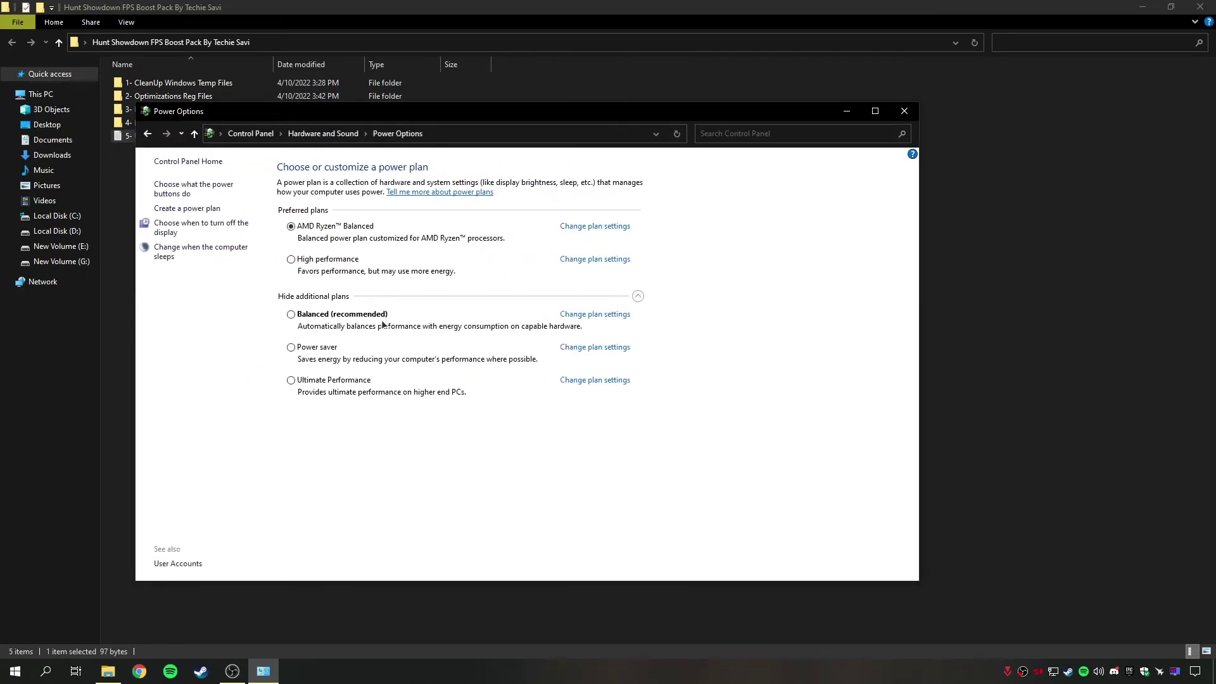
left_click(314, 383)
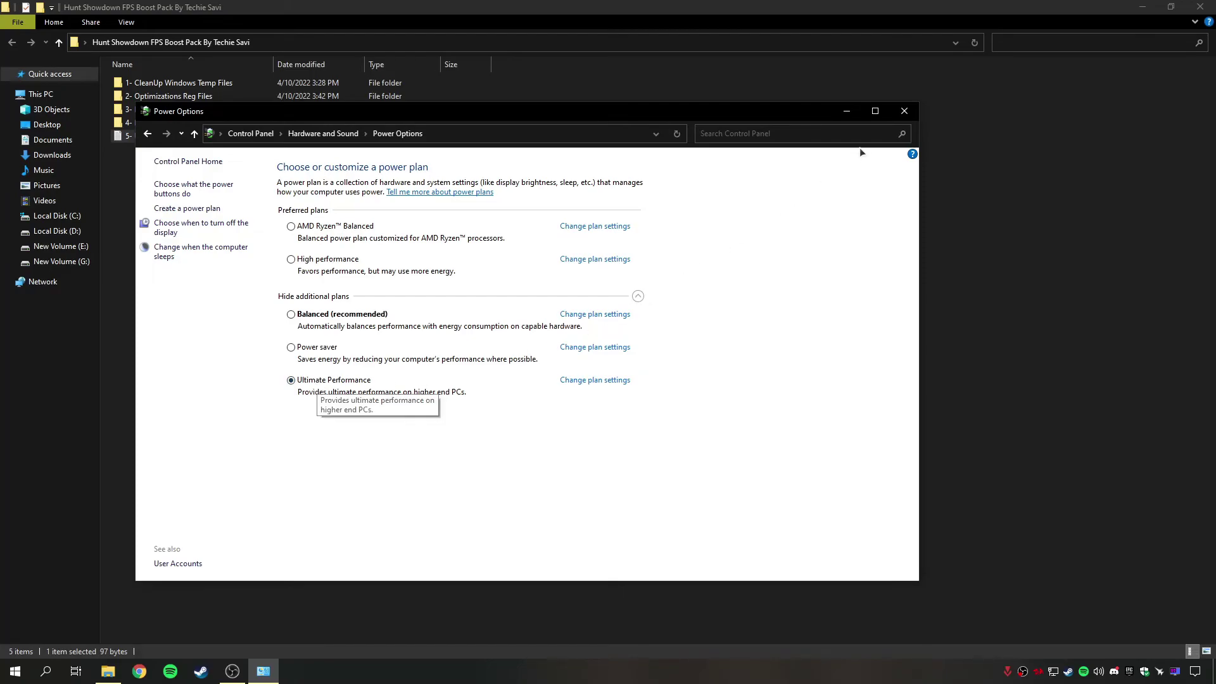
left_click(903, 112)
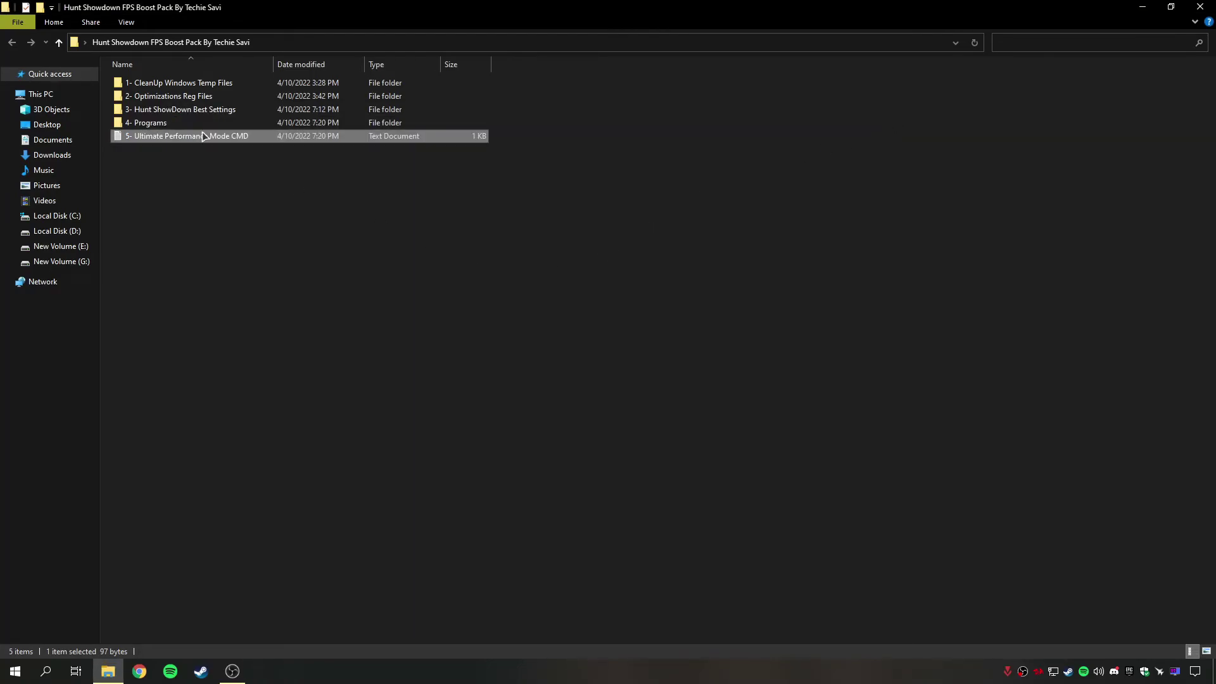
Run the Delete Log Files script from the "1- CleanUp Windows Temp Files" folder and close its console window
double_click(124, 82)
mouse_move(182, 163)
left_mouse_down()
mouse_move(192, 86)
mouse_move(188, 172)
left_mouse_up()
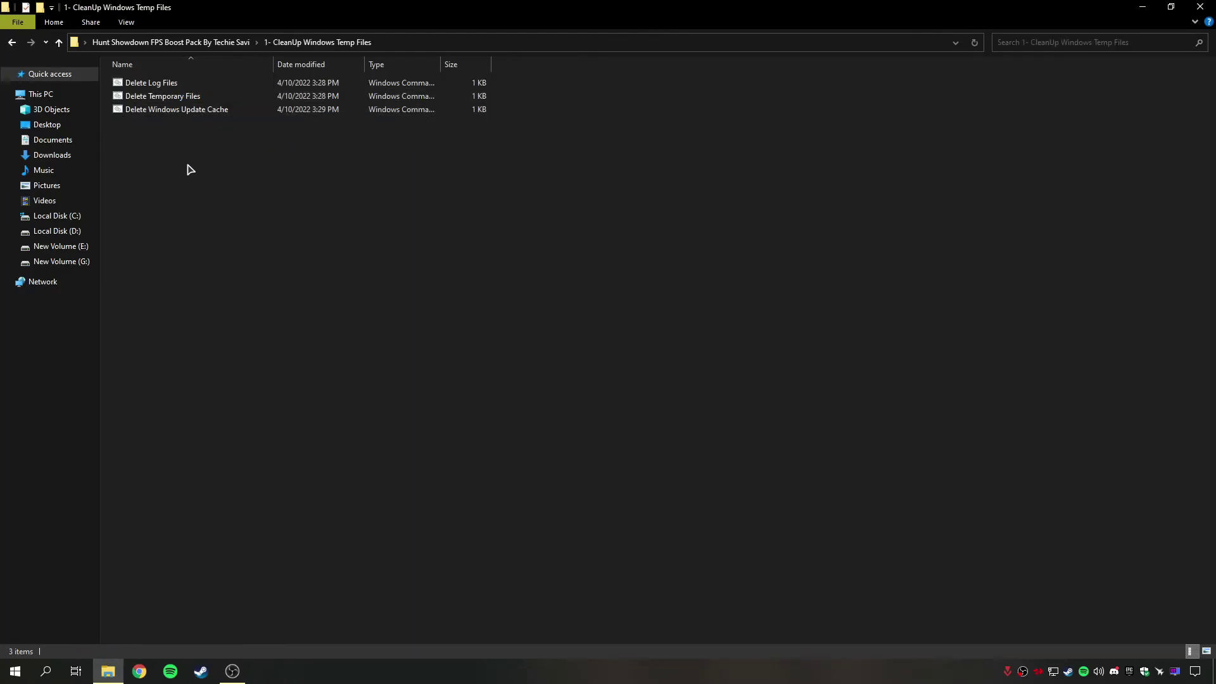
right_click(162, 83)
left_click(231, 89)
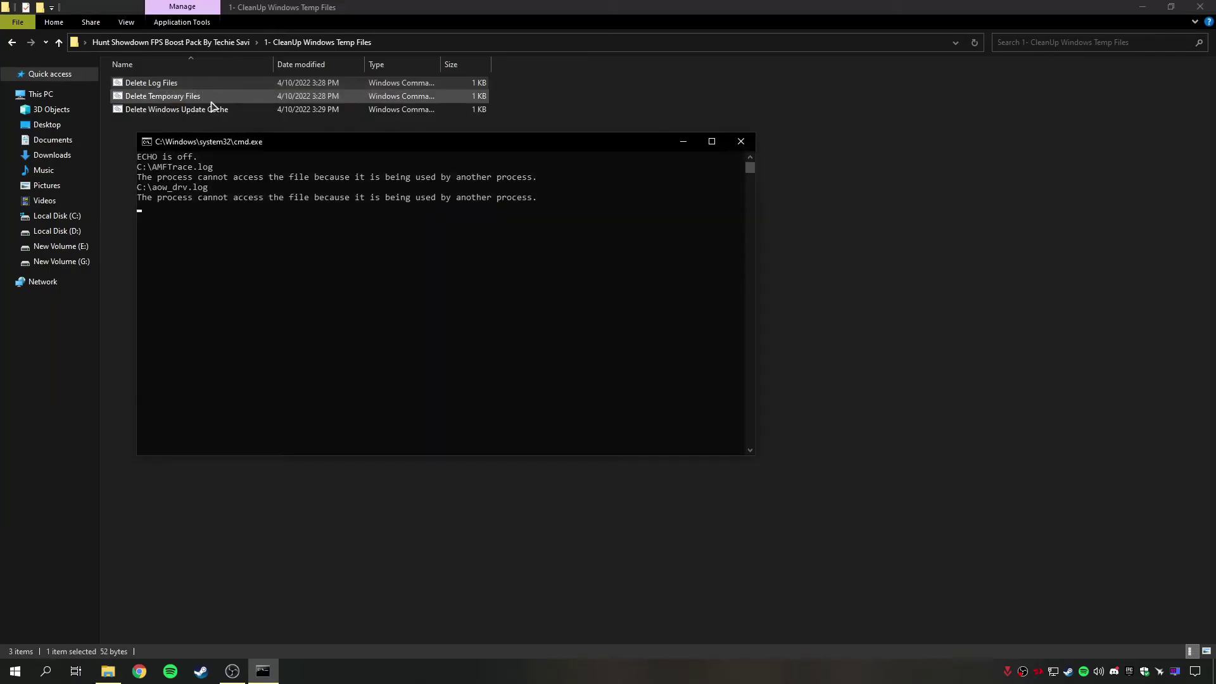
left_click_drag(187, 389, 358, 388)
left_click(405, 413)
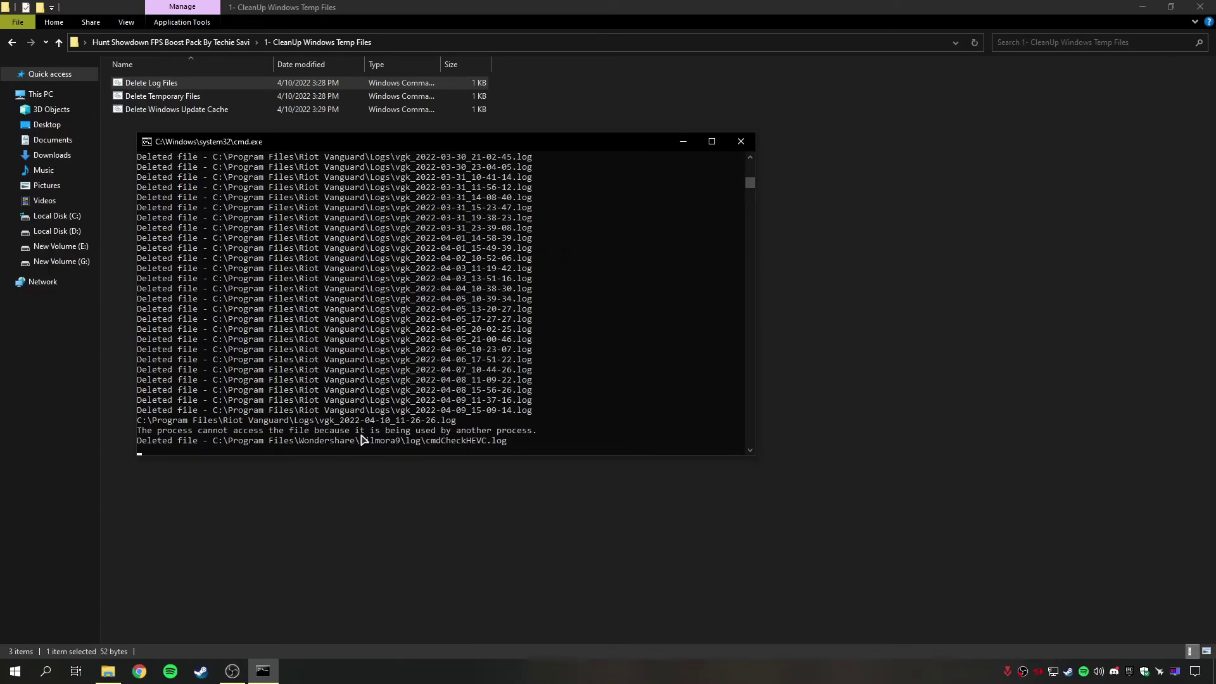
left_click(341, 441)
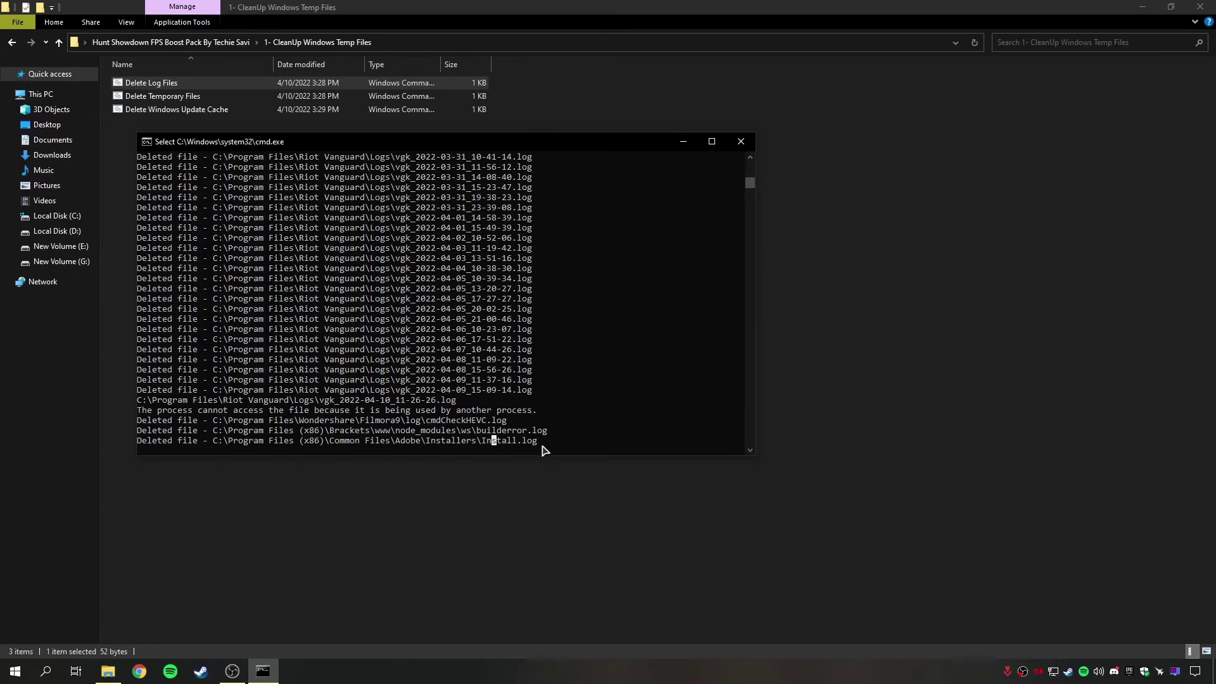
left_click(564, 445)
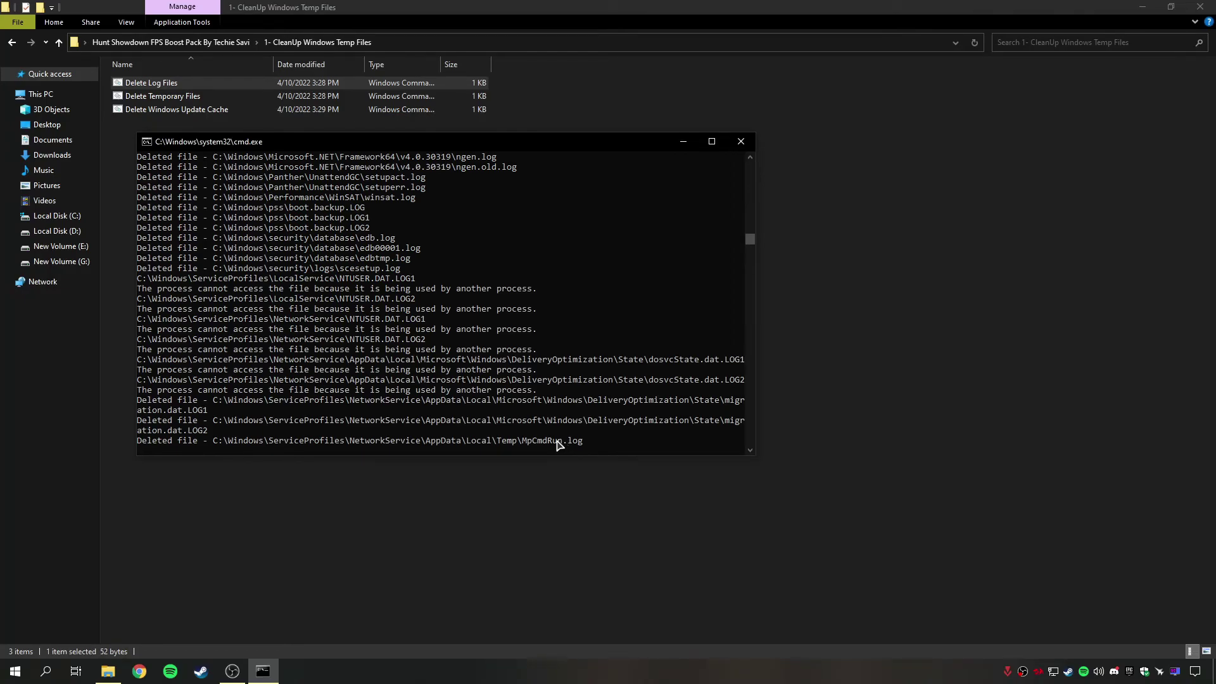
mouse_move(750, 239)
left_mouse_down()
mouse_move(749, 279)
mouse_move(753, 239)
left_mouse_up()
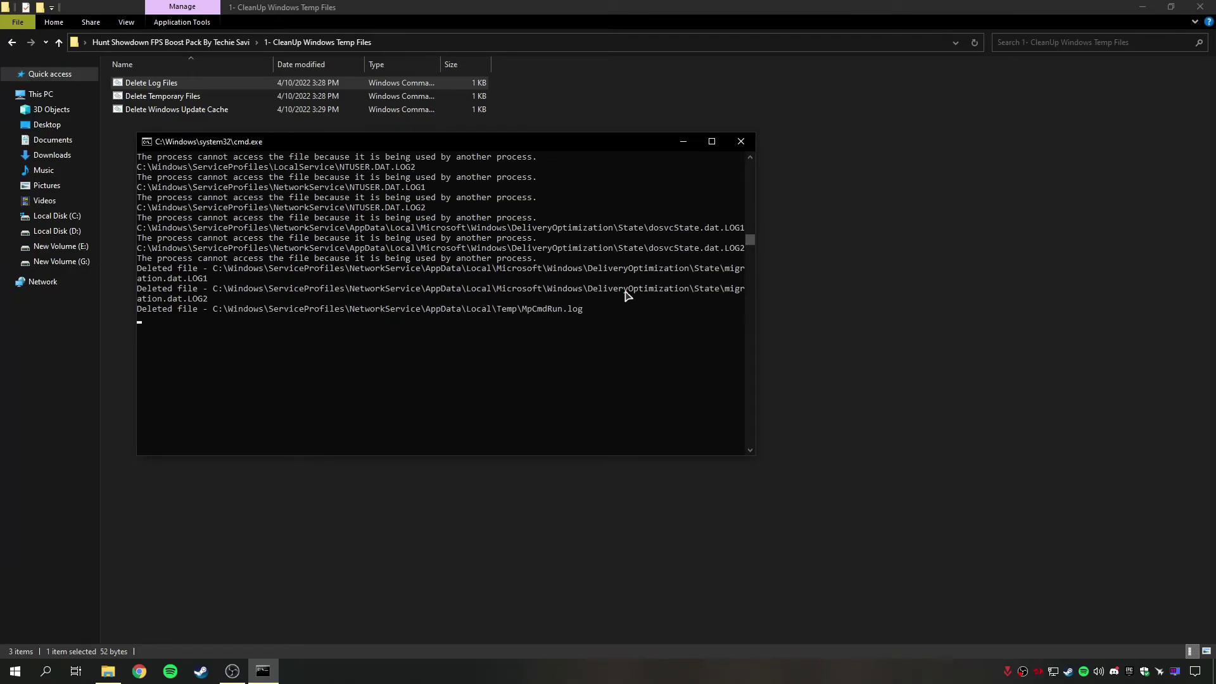
left_click(740, 141)
Run the Delete Temporary Files script
right_click(168, 96)
left_click(184, 103)
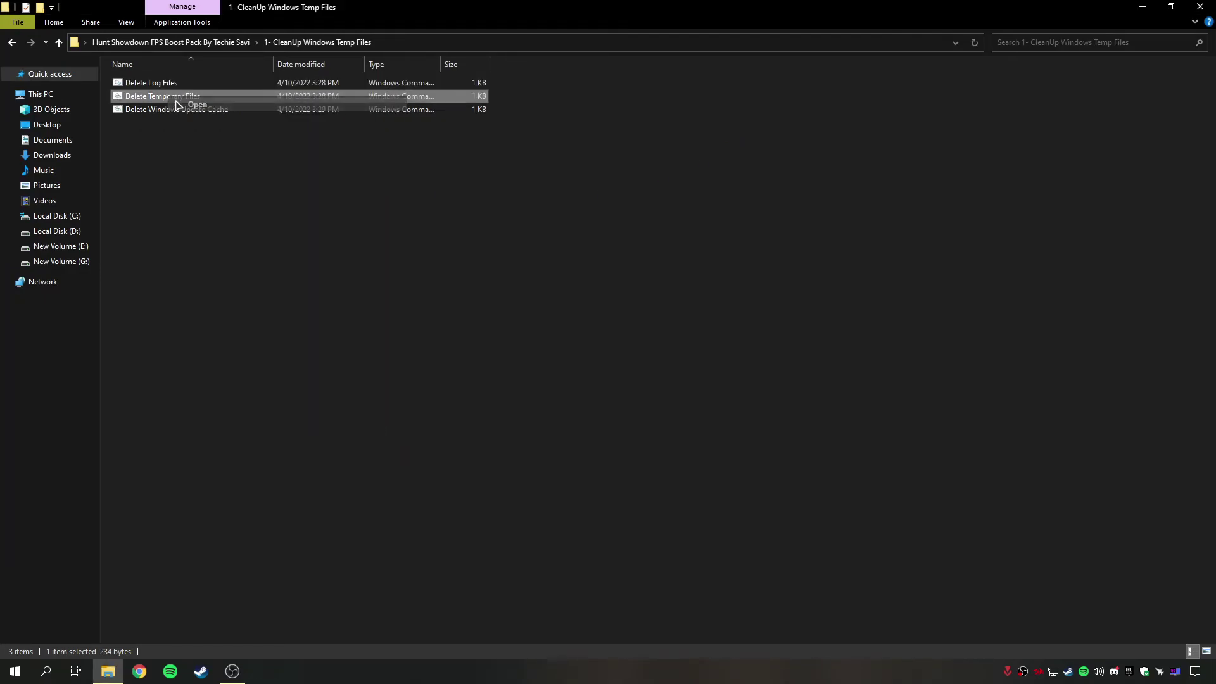
left_click_drag(201, 449, 279, 467)
left_click(315, 469)
key("Return")
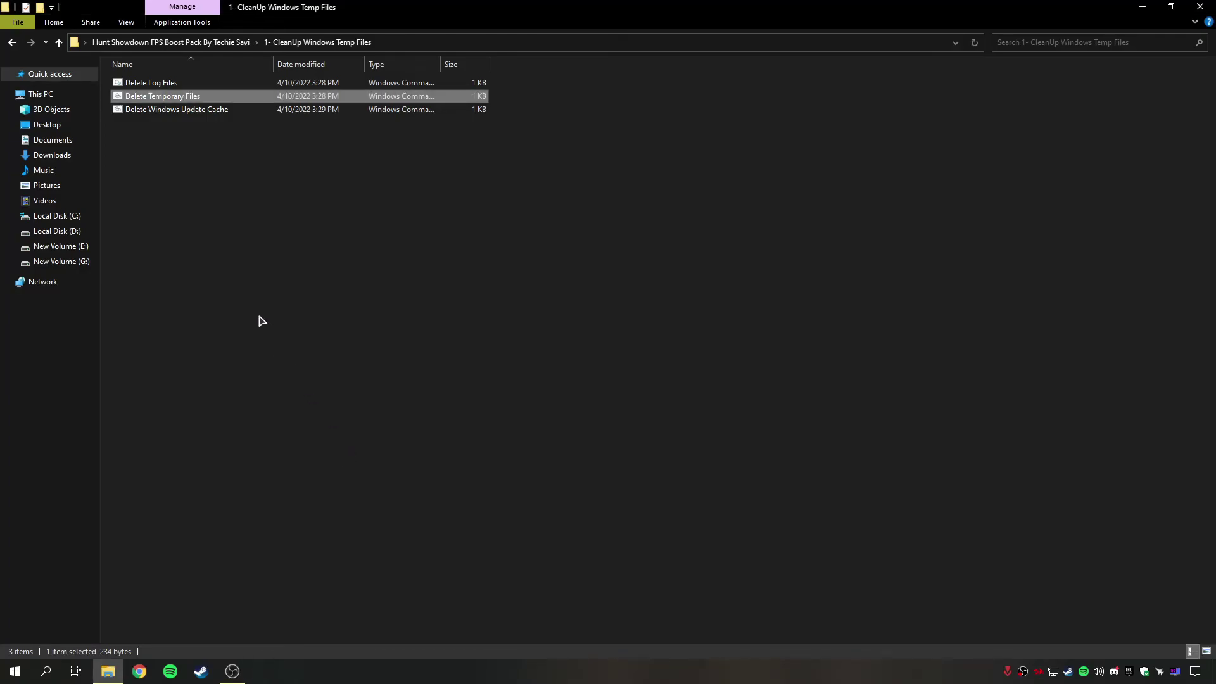
Run the Delete Windows Update Cache script and dismiss its console once the Update Orchestrator Service has stopped
double_click(179, 110)
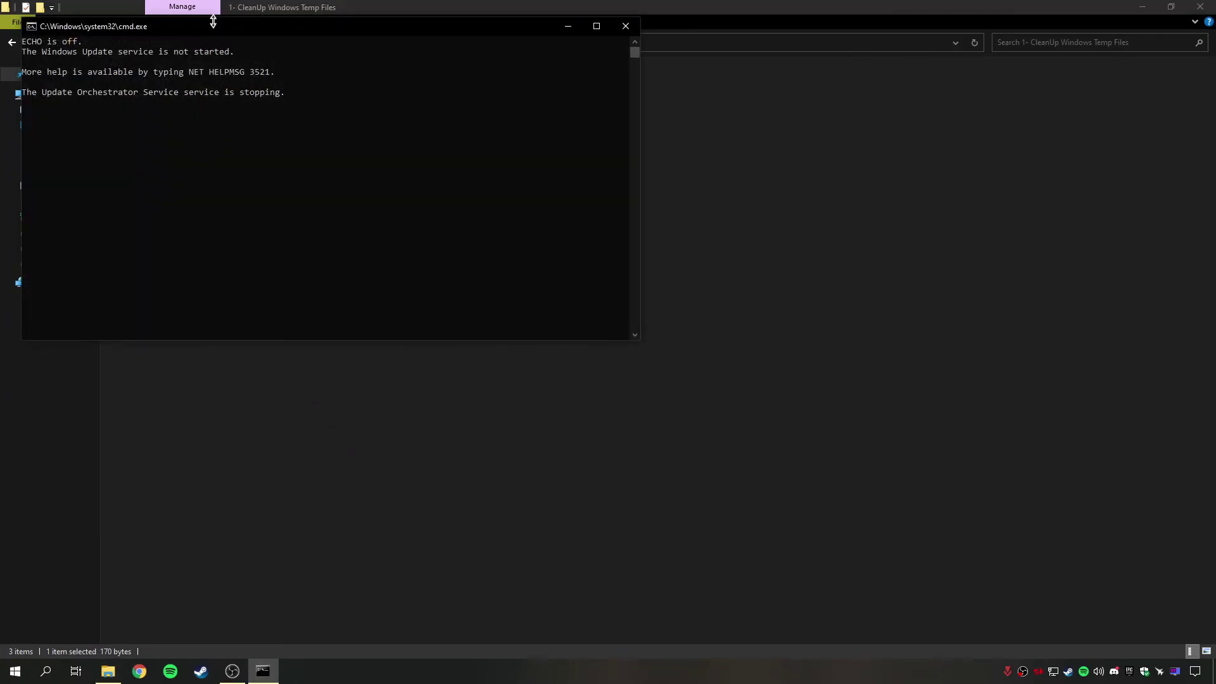
left_click_drag(219, 30, 306, 160)
left_click(284, 265)
left_click_drag(138, 232, 399, 233)
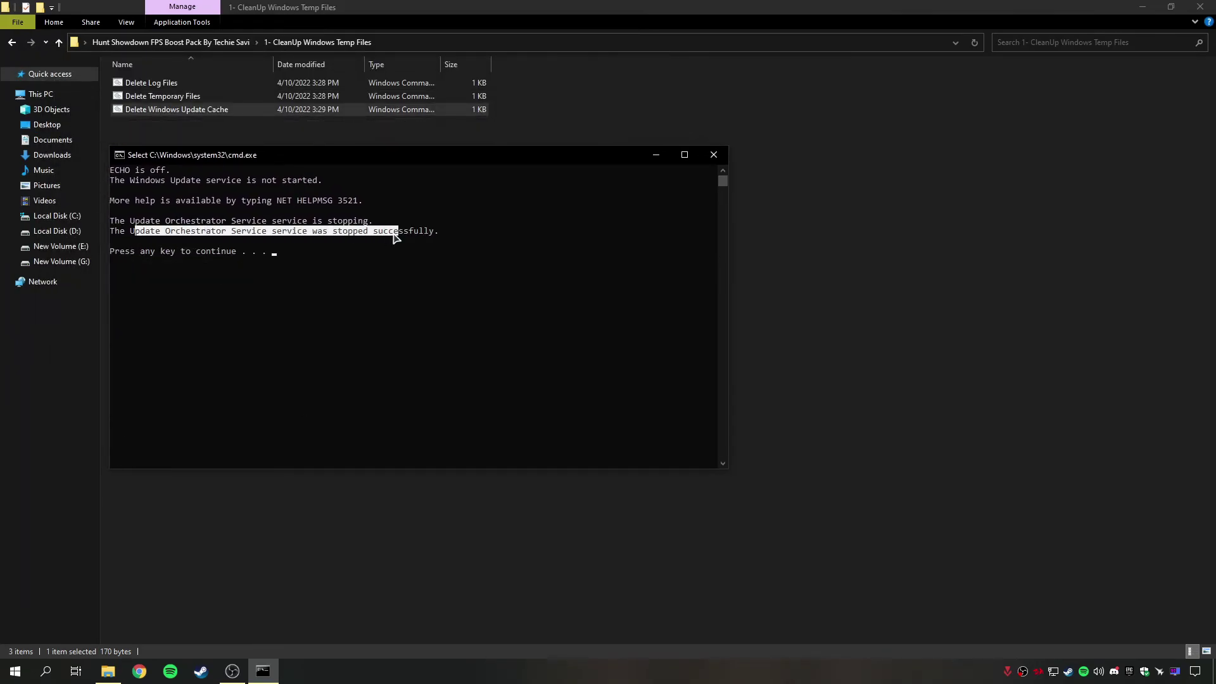
left_click(396, 252)
key("Return")
Return to the boost pack's main folder and open the "2- Optimizations Reg Files" folder
left_click(171, 42)
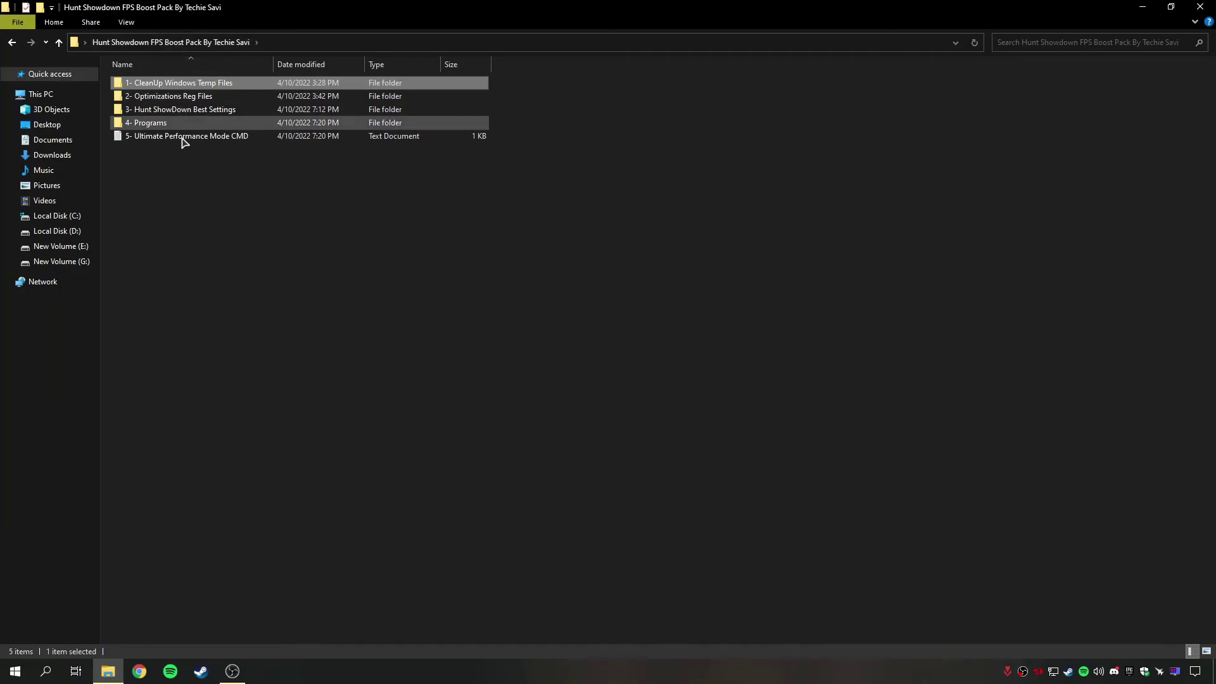
double_click(177, 97)
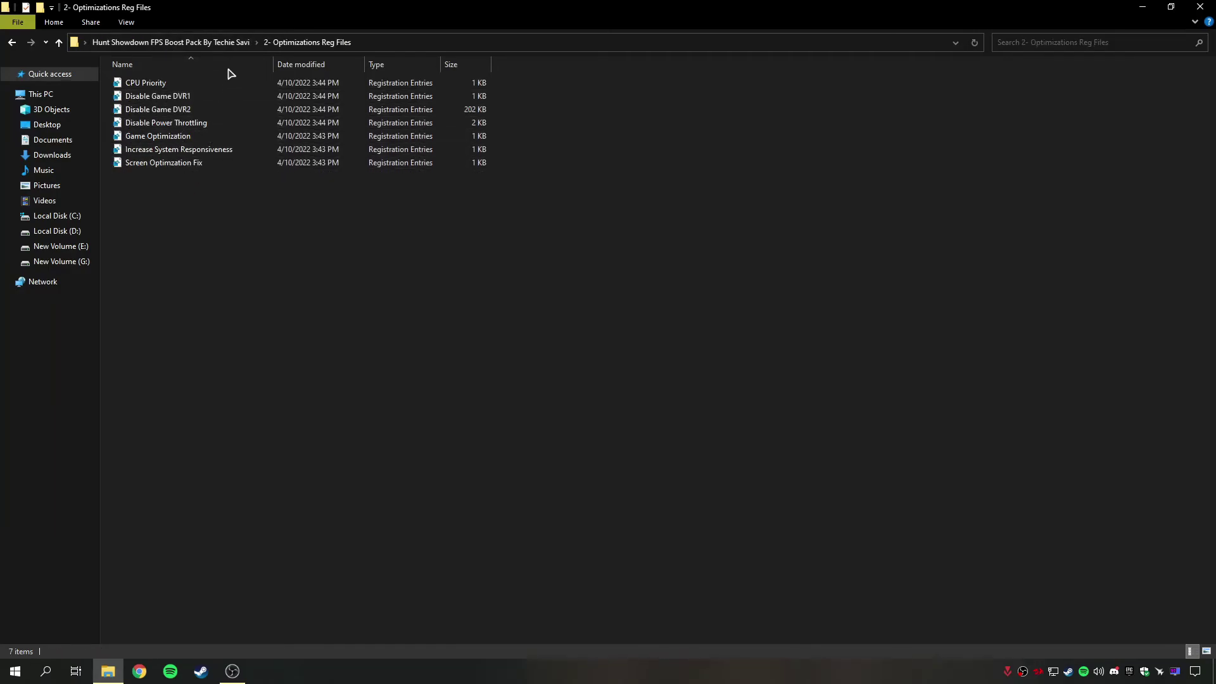
left_click_drag(177, 206, 217, 49)
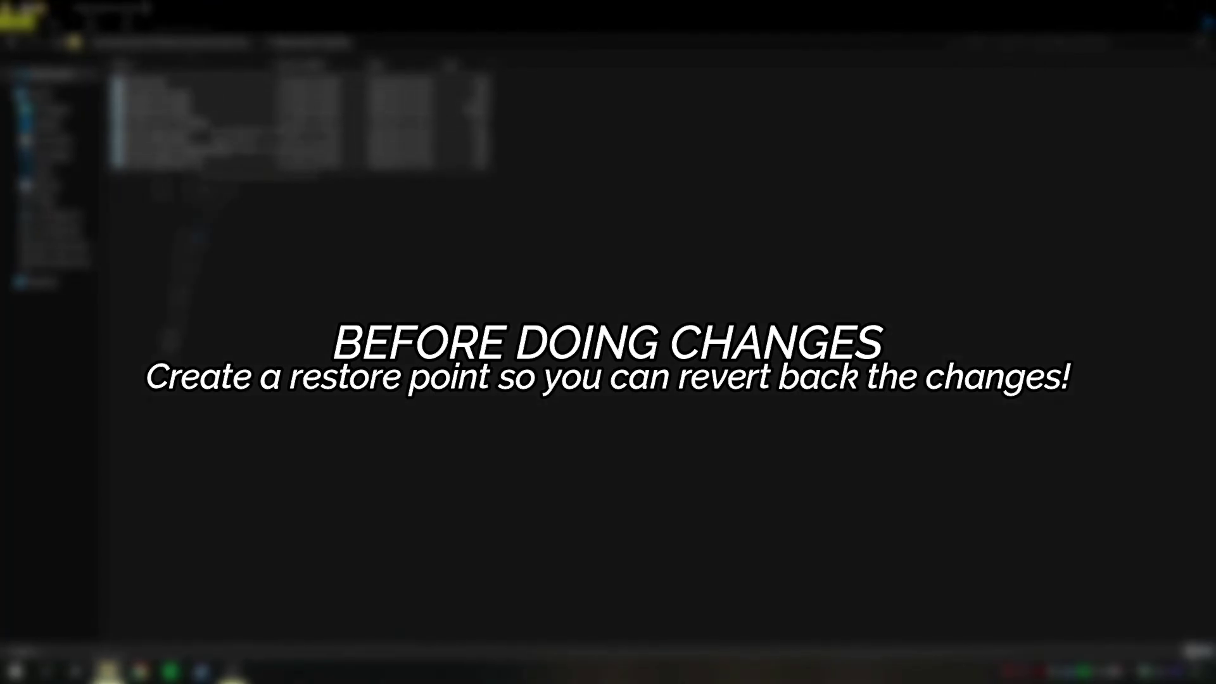
left_click_drag(190, 246, 252, 77)
Search Windows for "Restore point" and open the Create a restore point settings
left_click(44, 671)
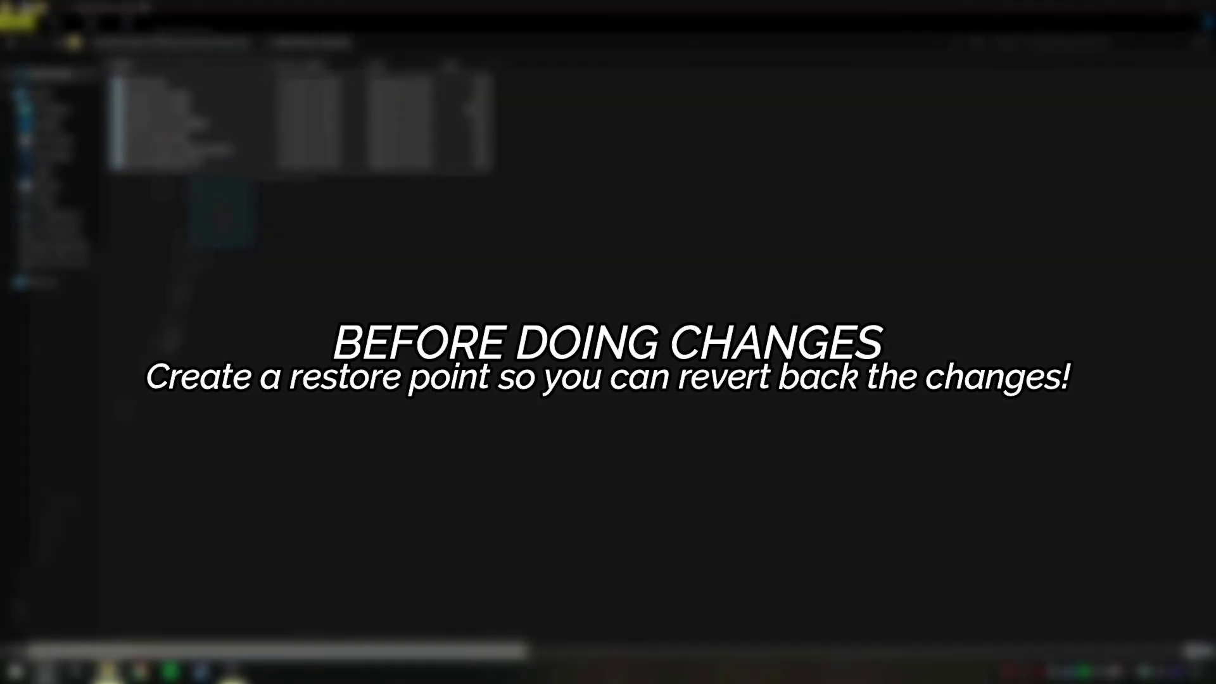
type("Resr")
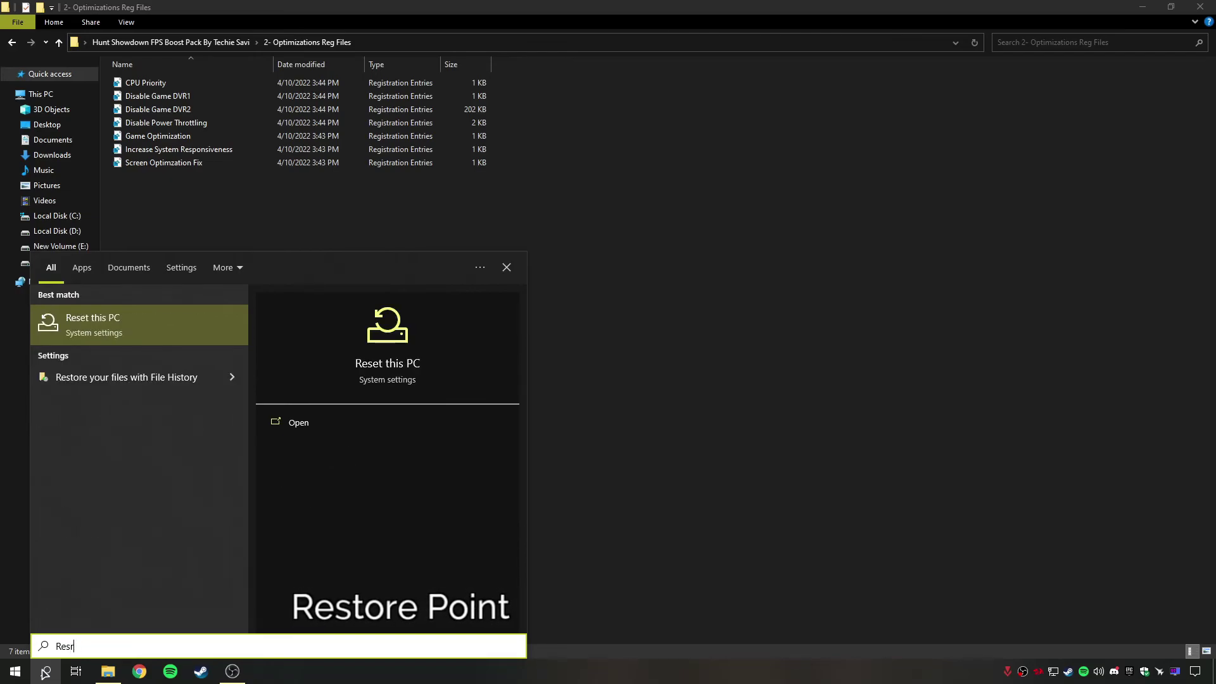
key("BackSpace")
type("tore poi")
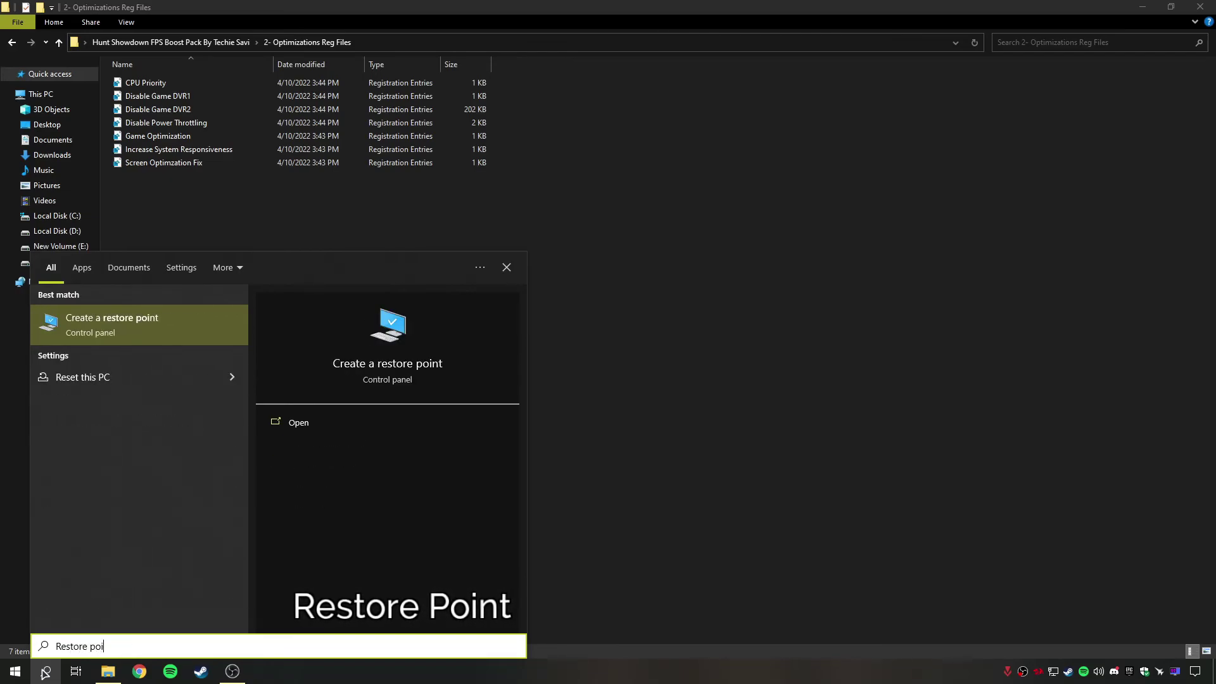
type("nt")
left_click(143, 337)
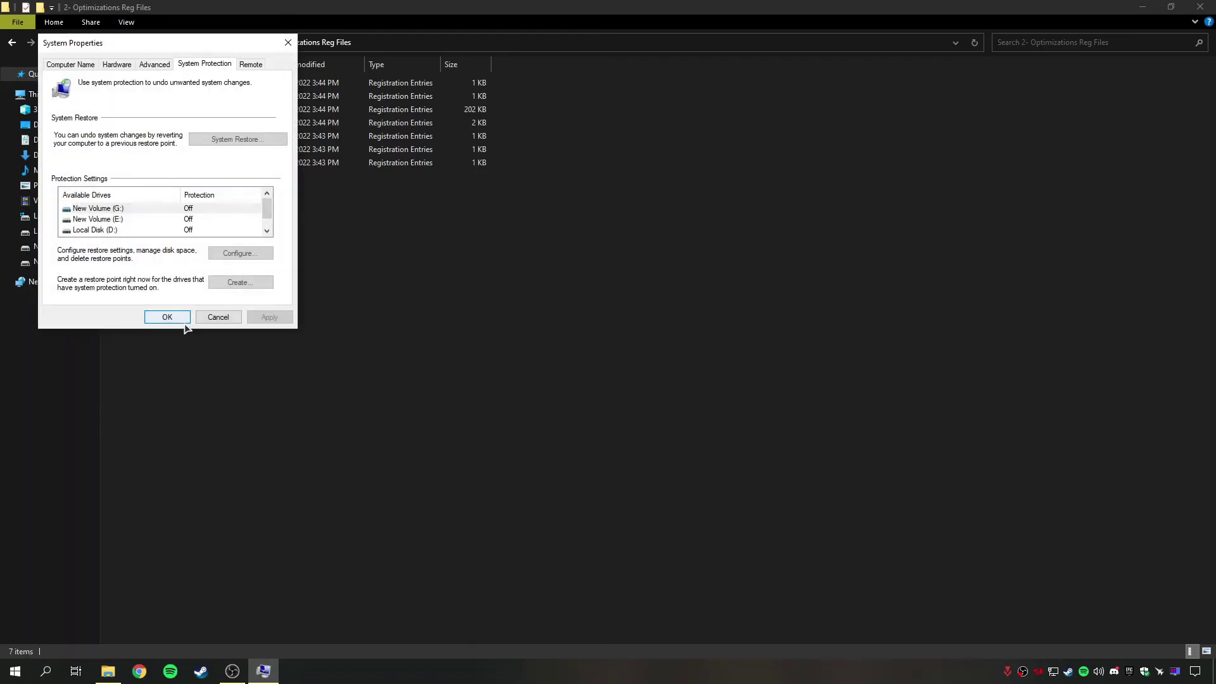
Create a restore point described as BACKUP for Local Disk (C:) and close System Properties
scroll(116, 230, "down", 1)
left_click(87, 229)
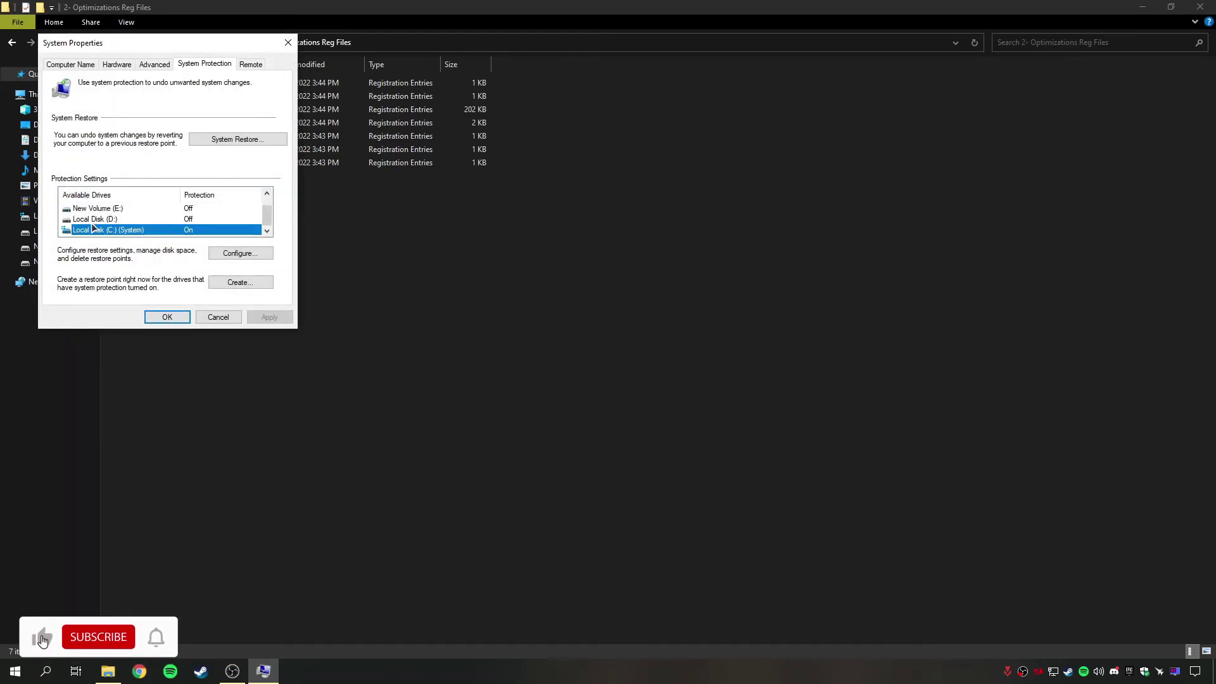
left_click(249, 283)
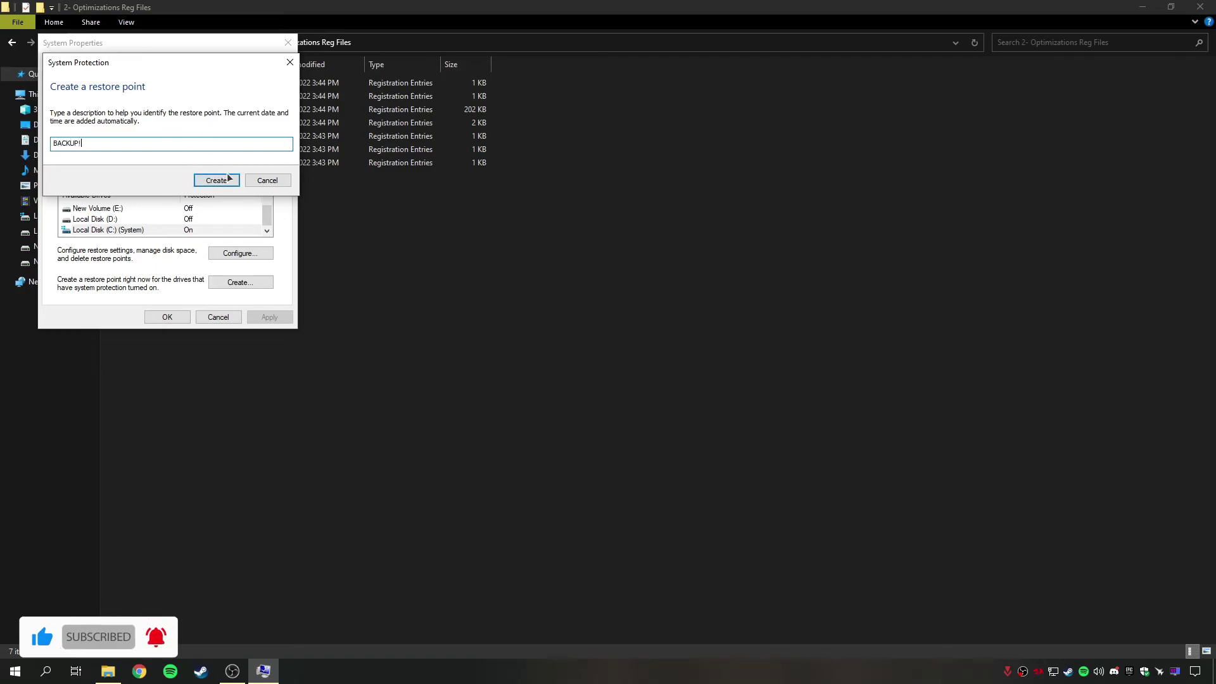
left_click(216, 180)
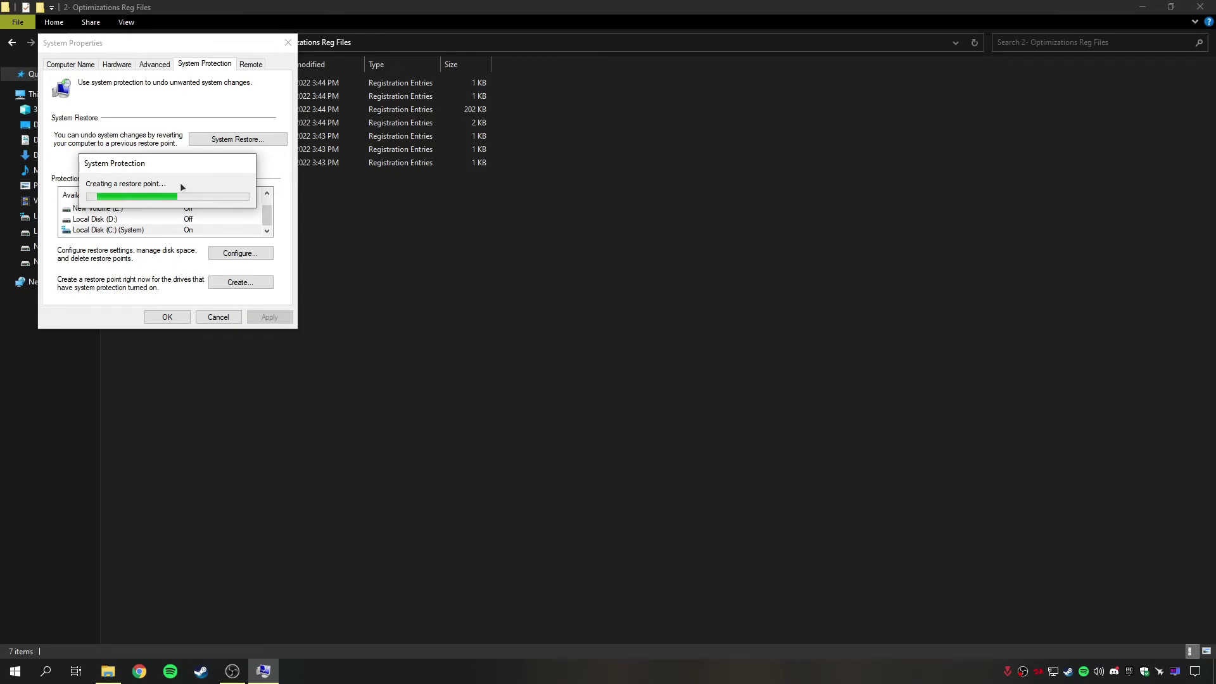
left_click(245, 191)
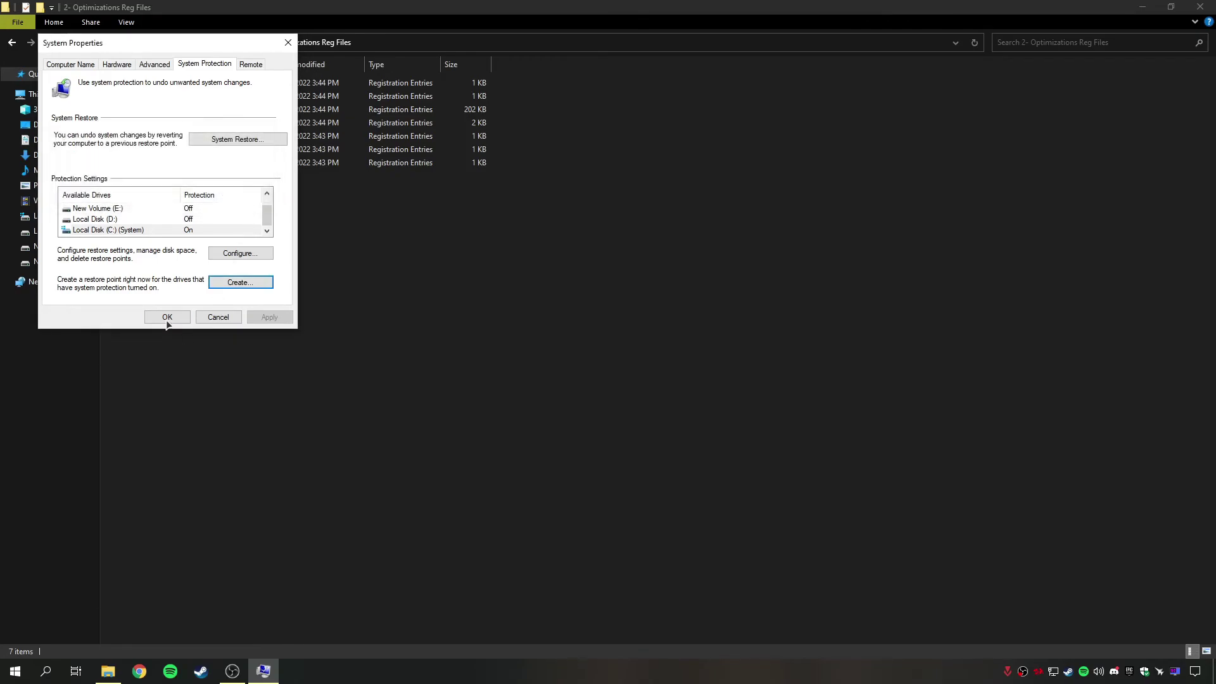
left_click(167, 316)
Merge the CPU Priority and Disable Game DVR1 registry files into the Windows registry
left_click_drag(211, 236, 209, 174)
double_click(145, 83)
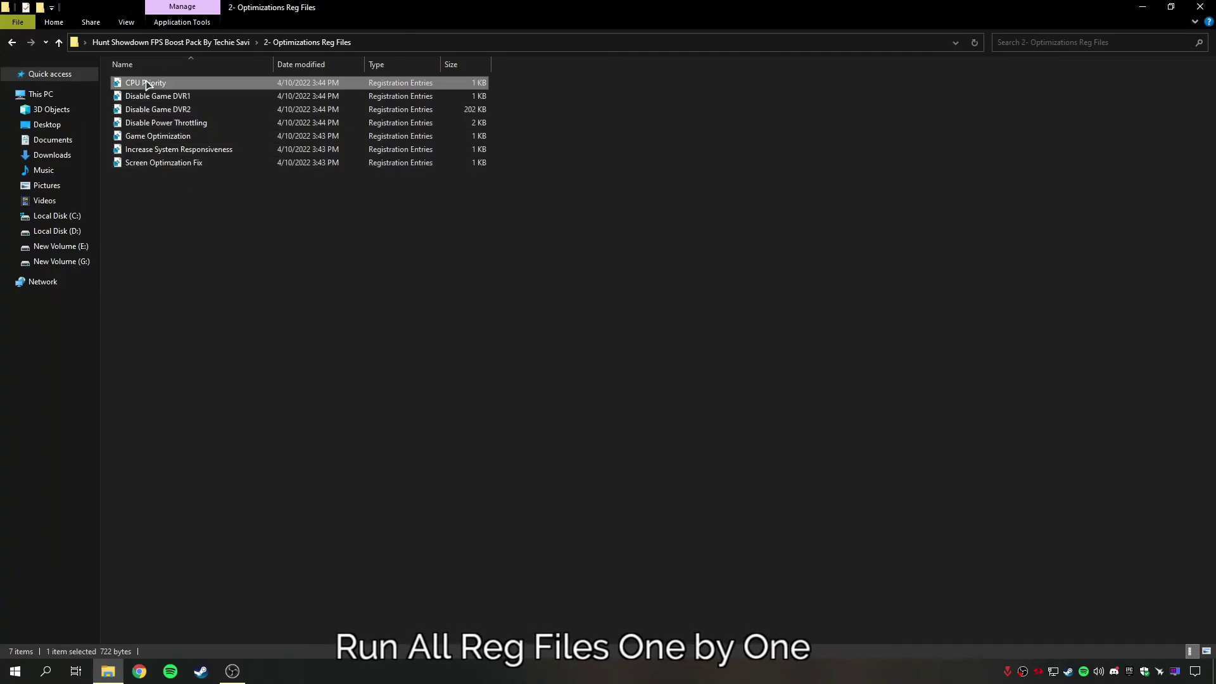
key("Return")
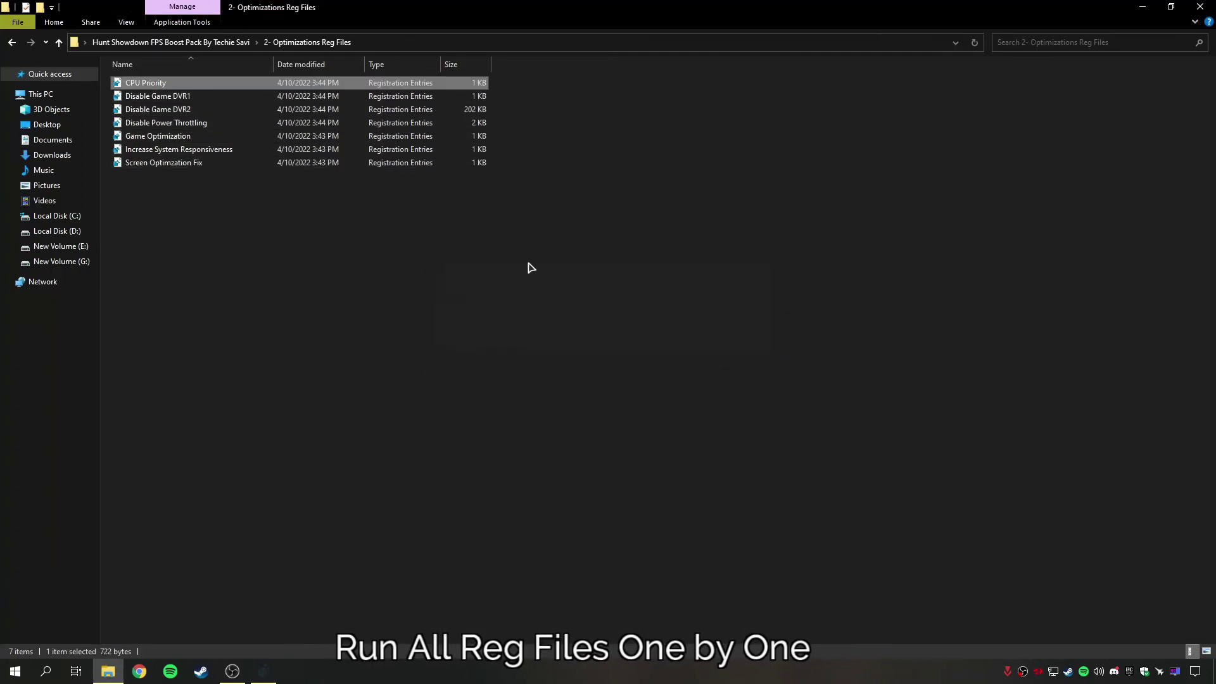
double_click(161, 96)
left_click(702, 353)
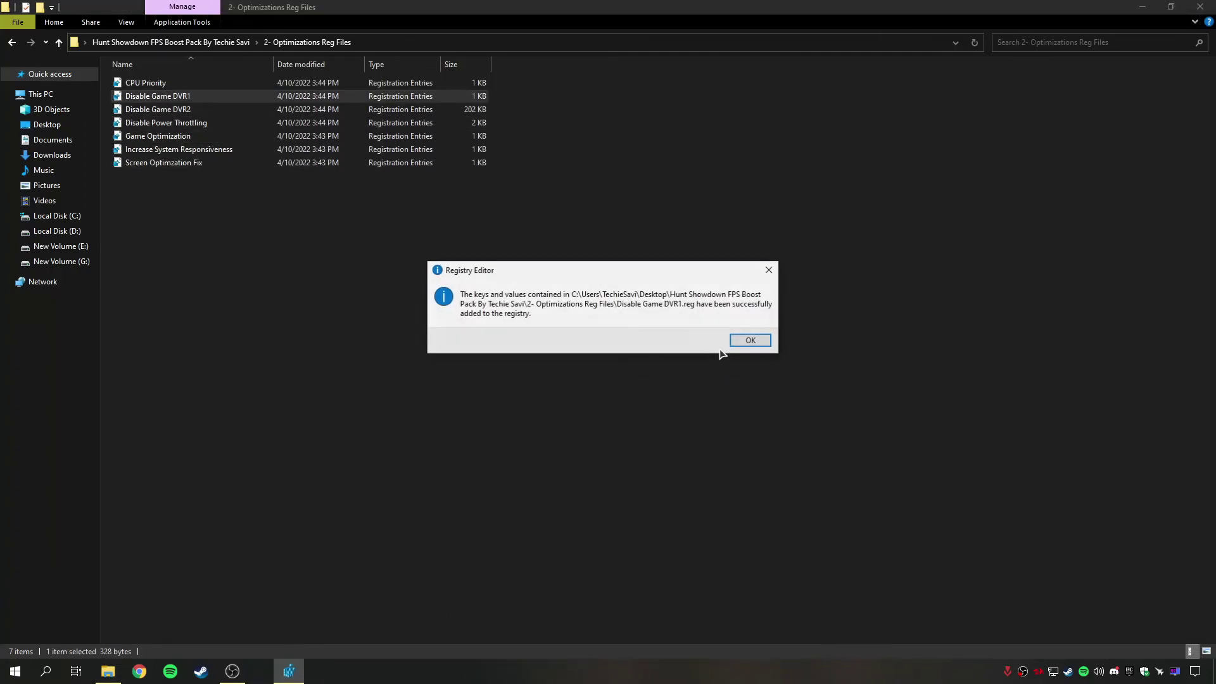
key("Return")
Merge the Disable Game DVR2 and Disable Power Throttling registry files into the Windows registry
double_click(190, 108)
left_click(703, 355)
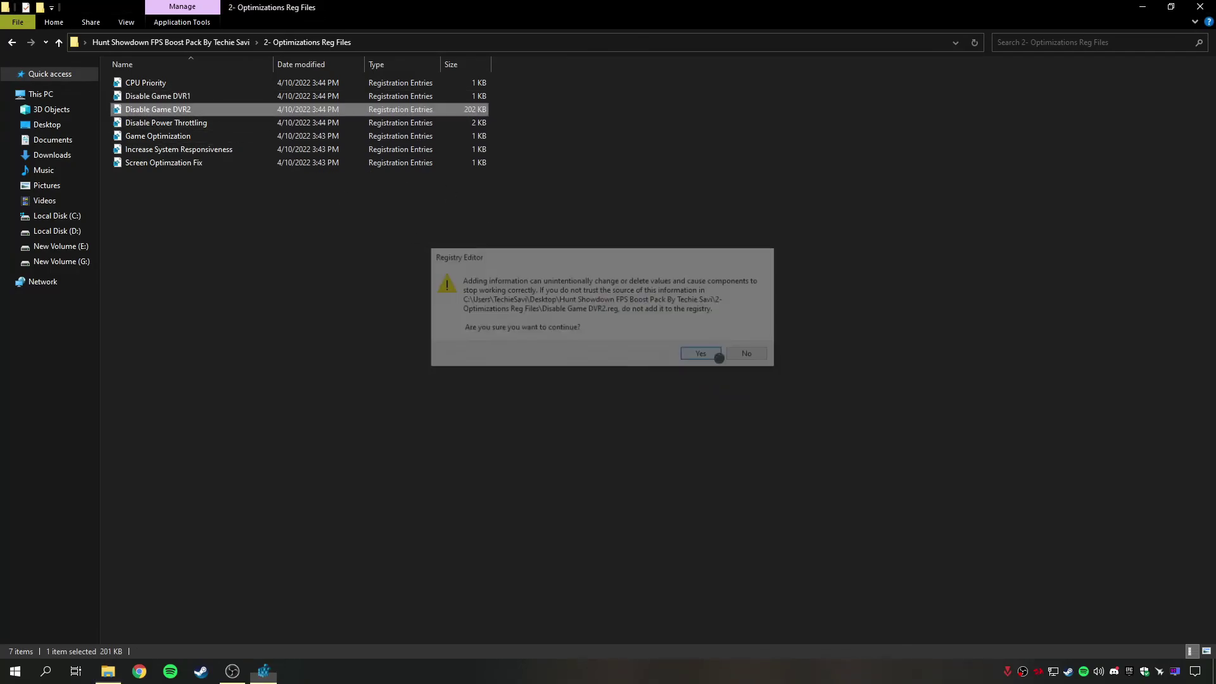
key("Return")
key("Return")
double_click(159, 123)
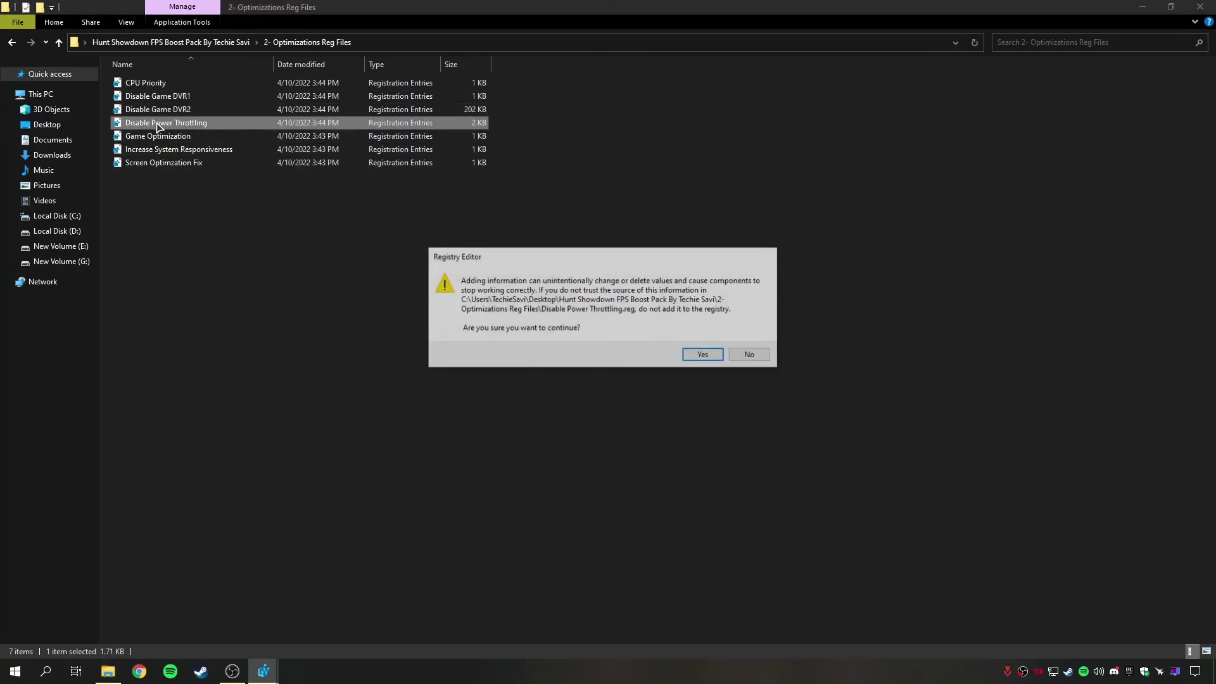
left_click(703, 354)
left_click(747, 339)
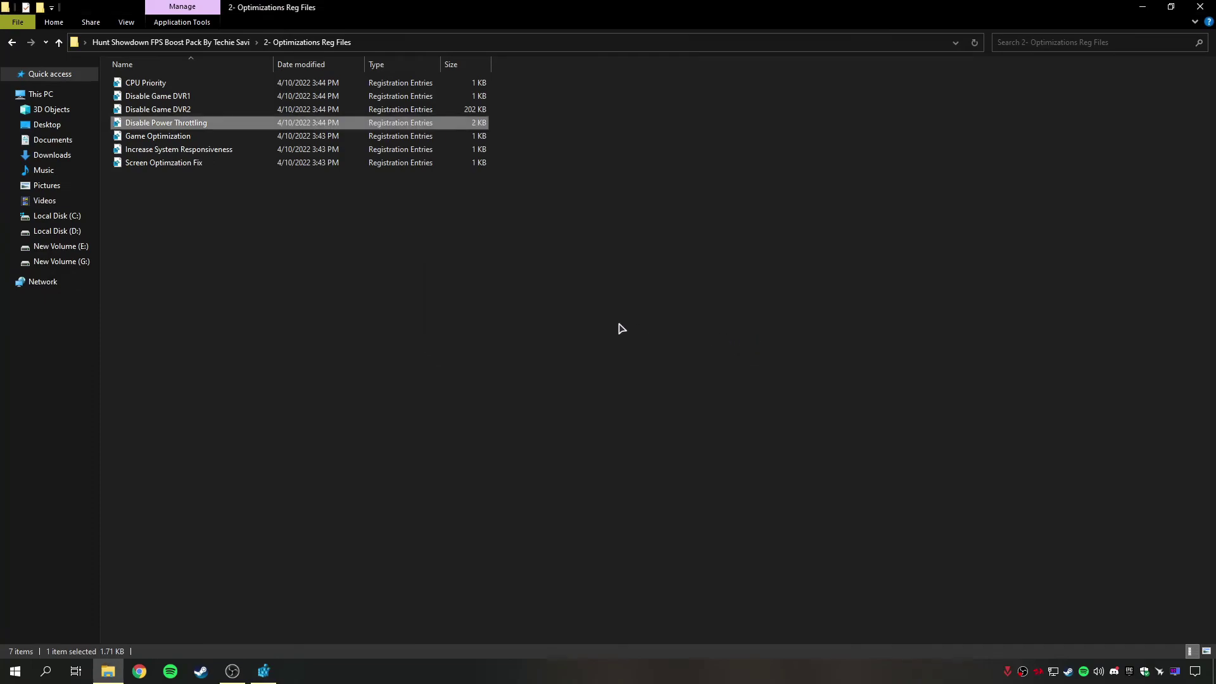
Merge the Game Optimization and Increase System Responsiveness registry files into the Windows registry
double_click(157, 136)
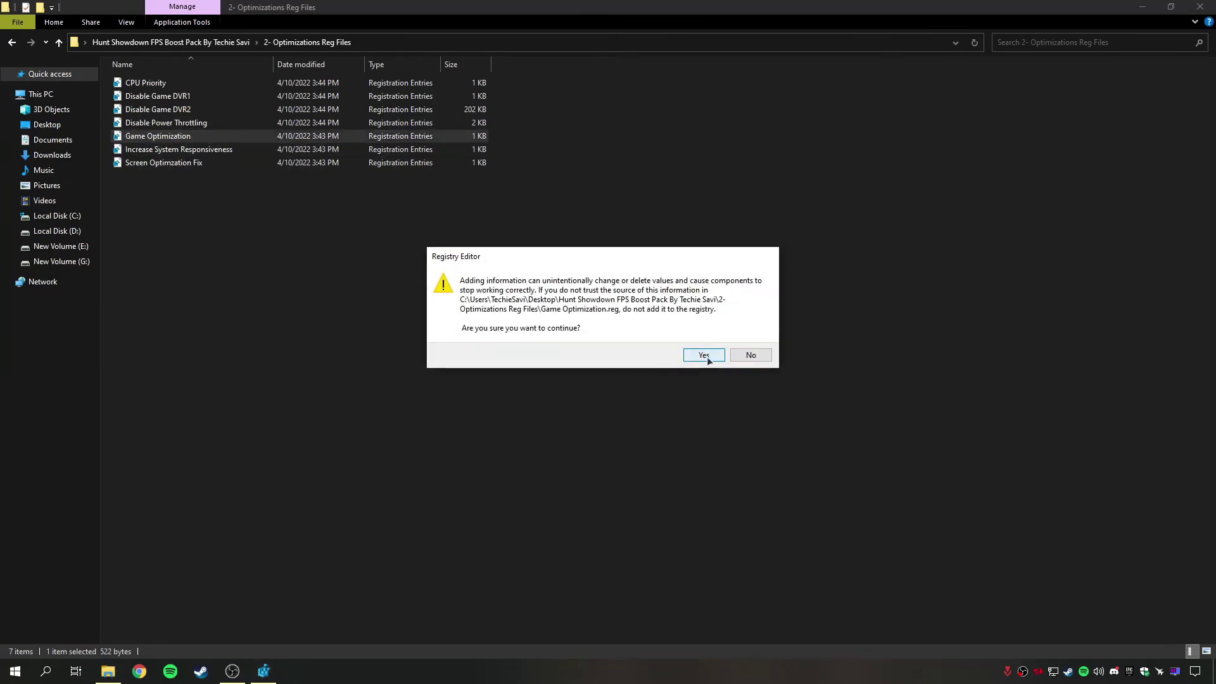
left_click(704, 355)
left_click(747, 341)
double_click(179, 149)
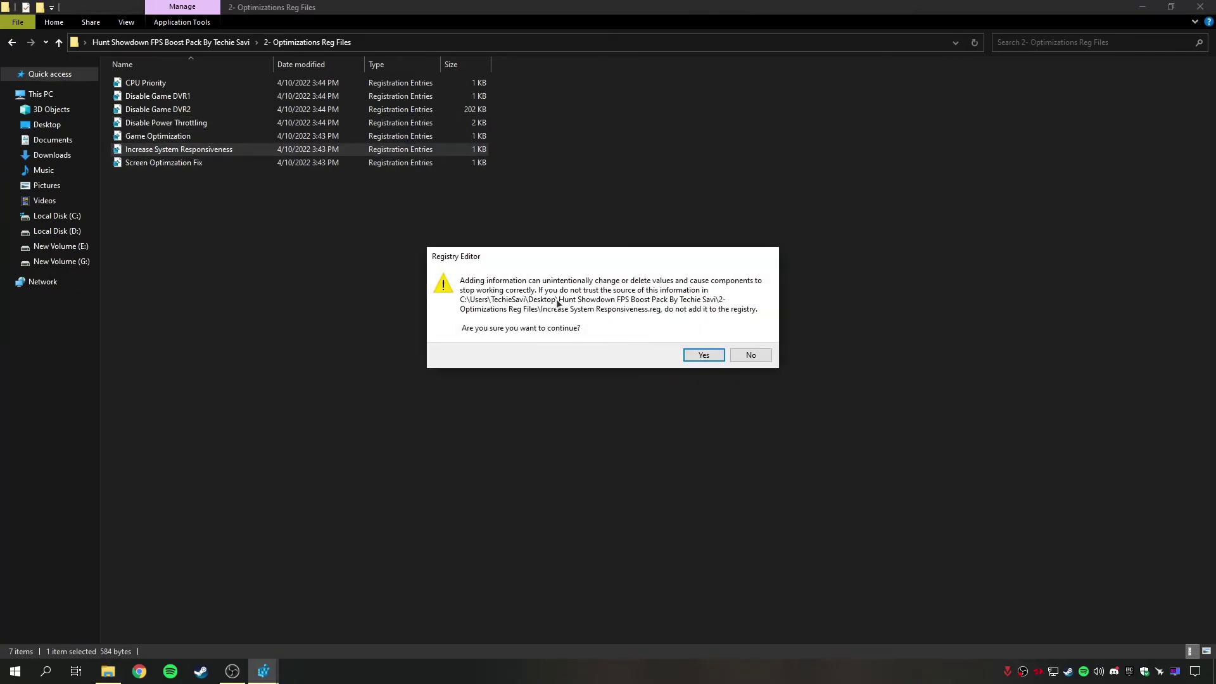
left_click(704, 355)
left_click(747, 341)
Merge the Screen Optimzation Fix registry file and complete the pending Disable Game DVR2 merge into the Windows registry
double_click(184, 163)
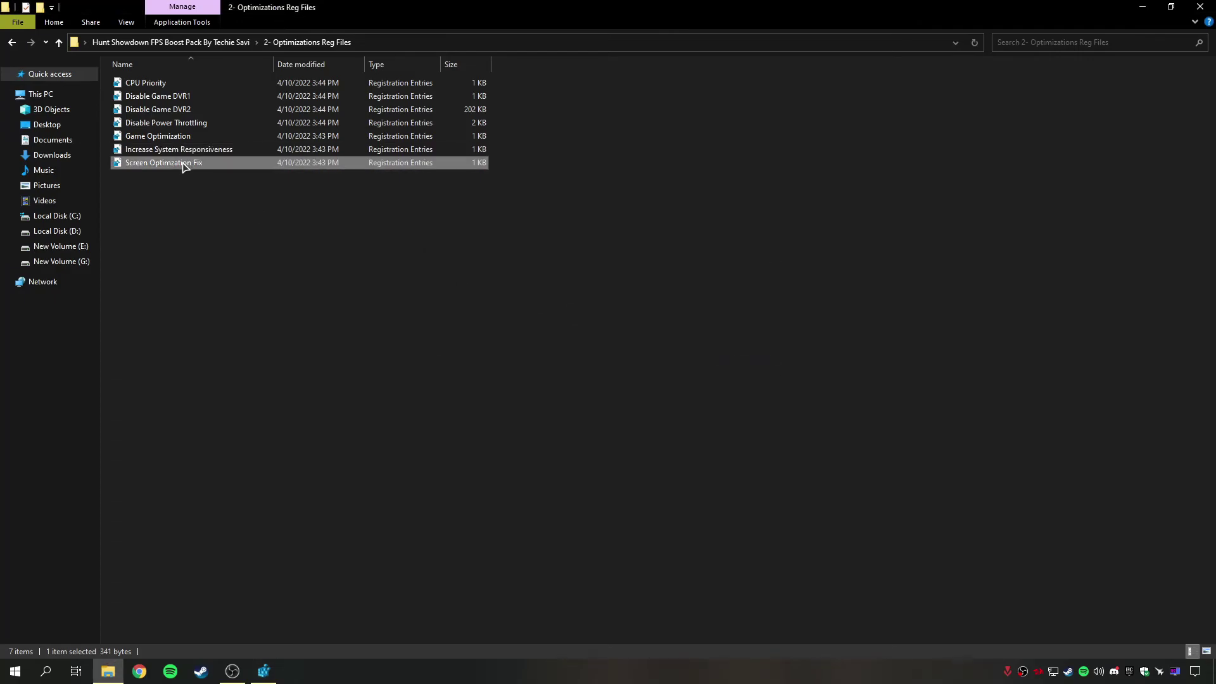
left_click(703, 355)
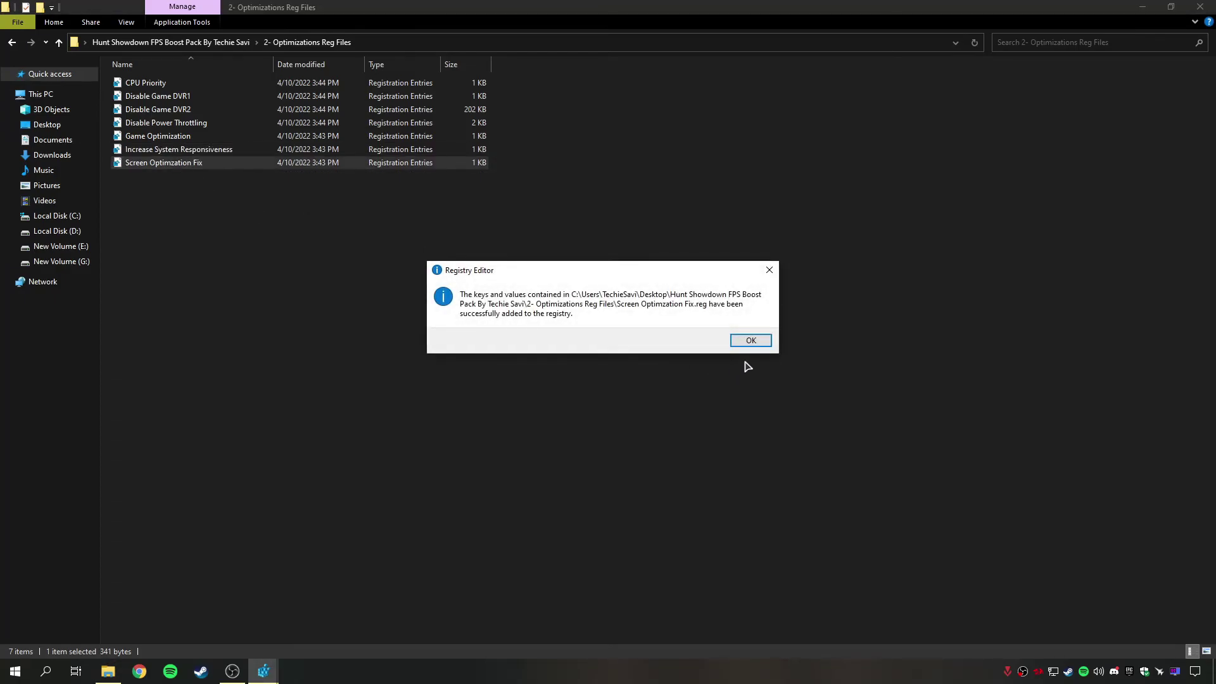
left_click(750, 341)
left_click(264, 671)
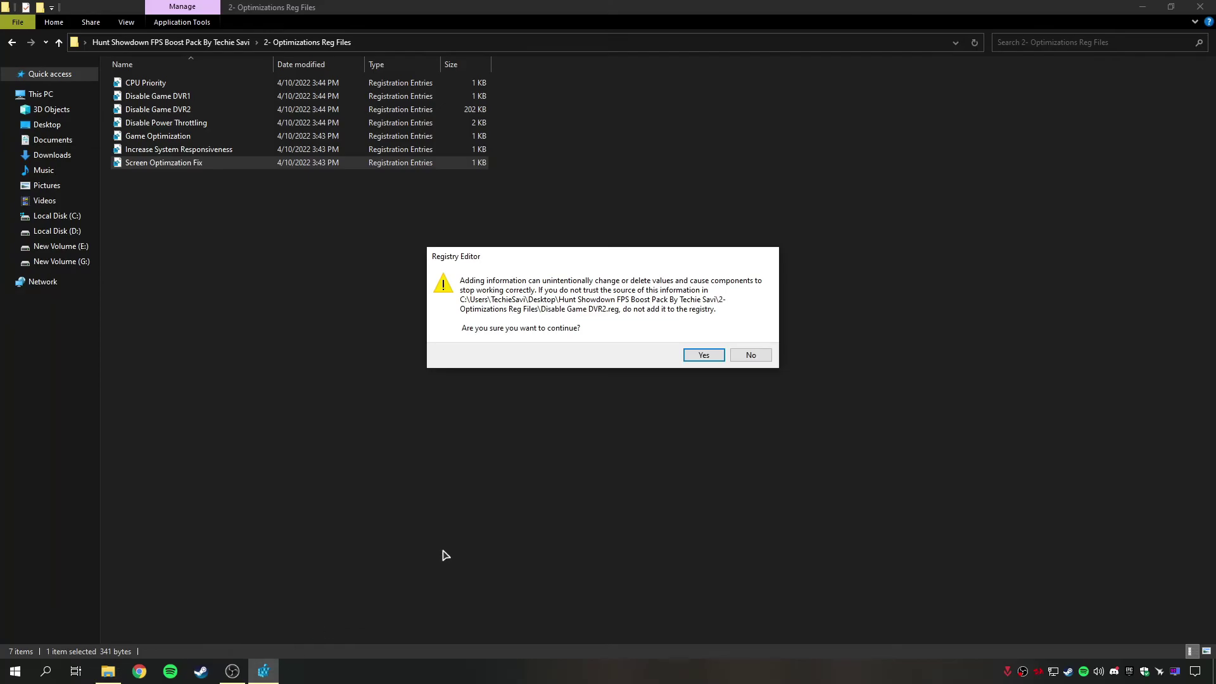
left_click(702, 355)
left_click(752, 340)
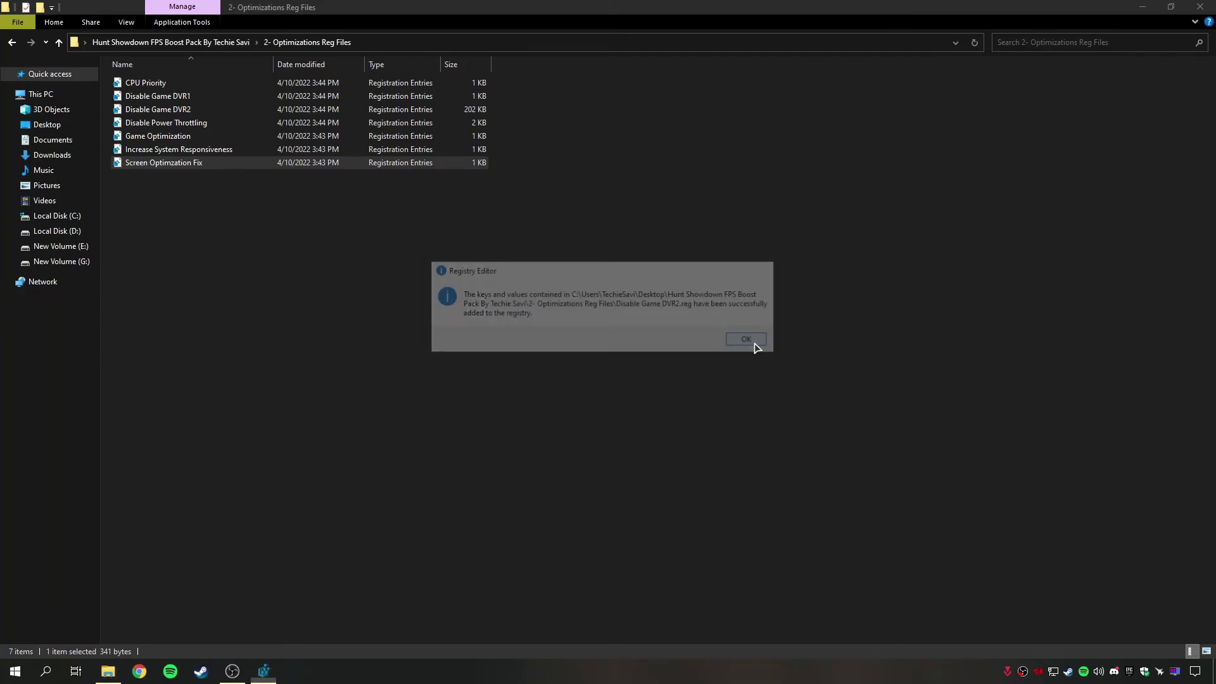
Open the 3- Hunt ShowDown Best Settings folder of the boost pack and select the game CFG file
left_click(194, 42)
double_click(209, 112)
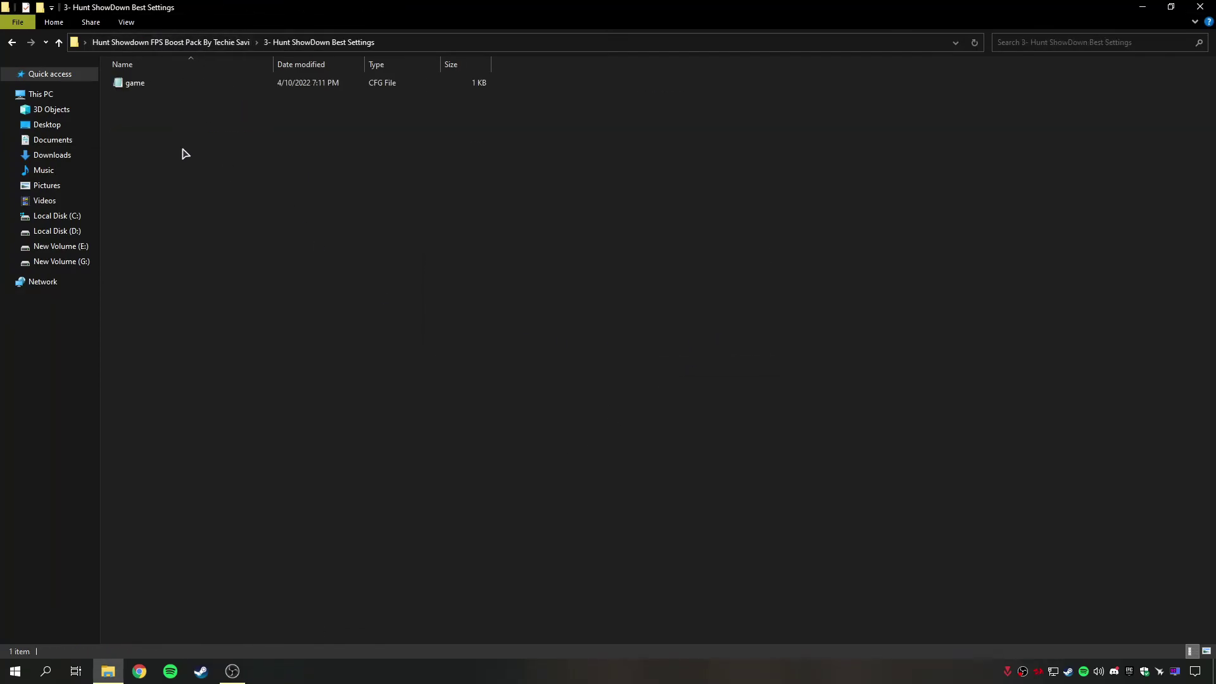
left_click(179, 88)
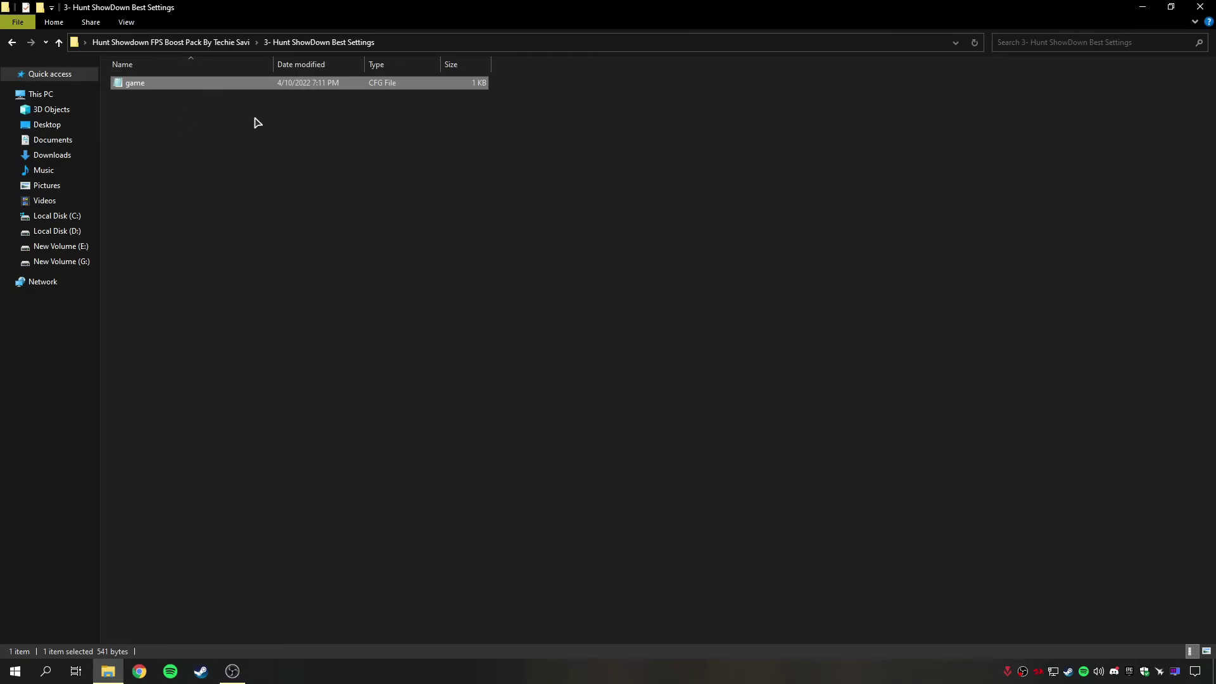
Open New Volume (G:) in a separate window and place it beside the contents of the best settings folder
right_click(80, 265)
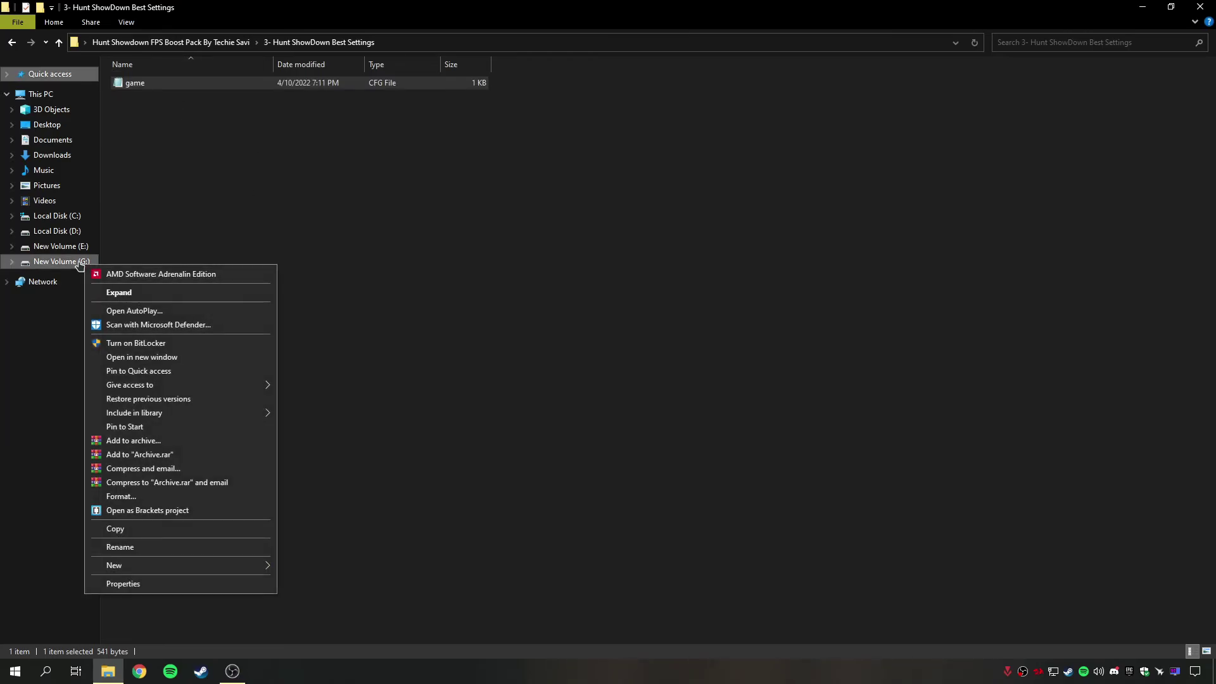
left_click(119, 358)
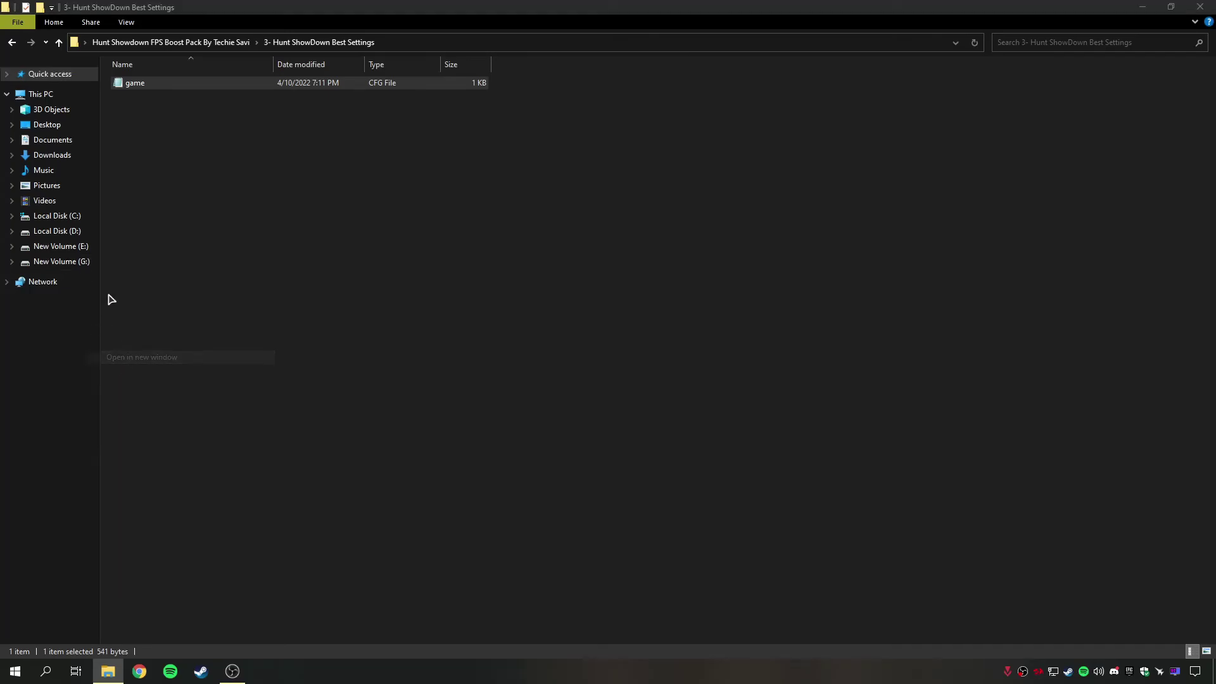
double_click(252, 8)
left_click_drag(394, 107, 838, 110)
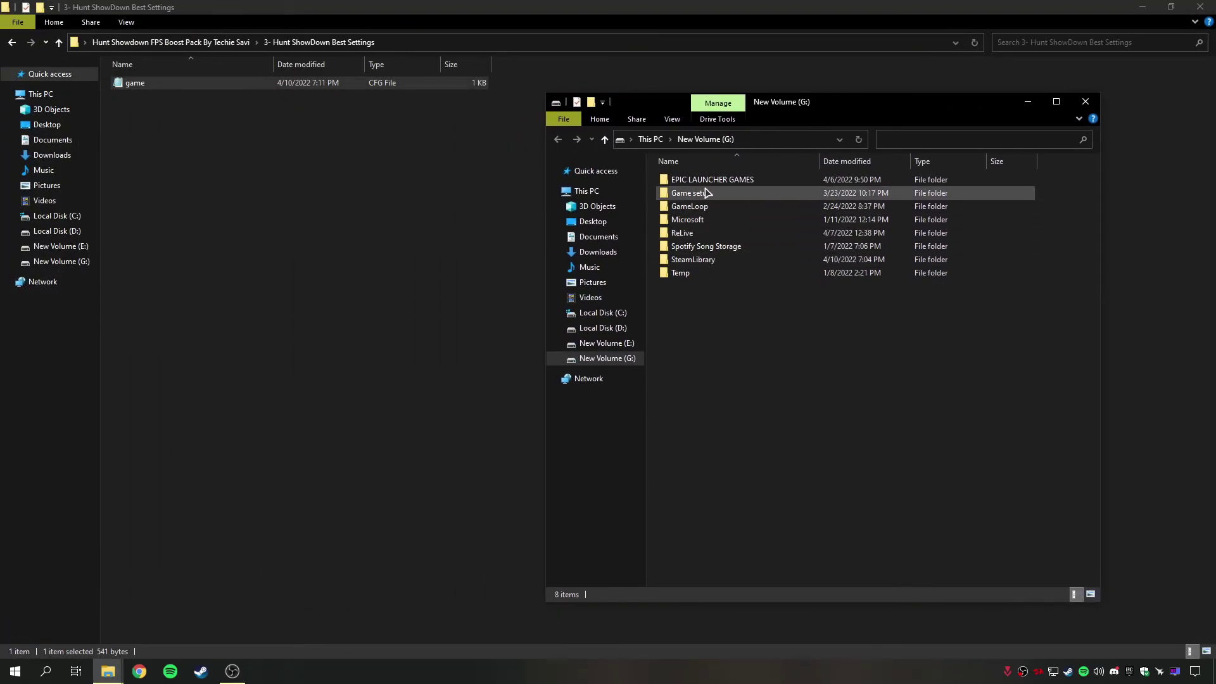
Go to SteamLibrary > steamapps > common > Hunt Showdown > user on New Volume (G:), keeping the boost pack's game file in view
double_click(696, 260)
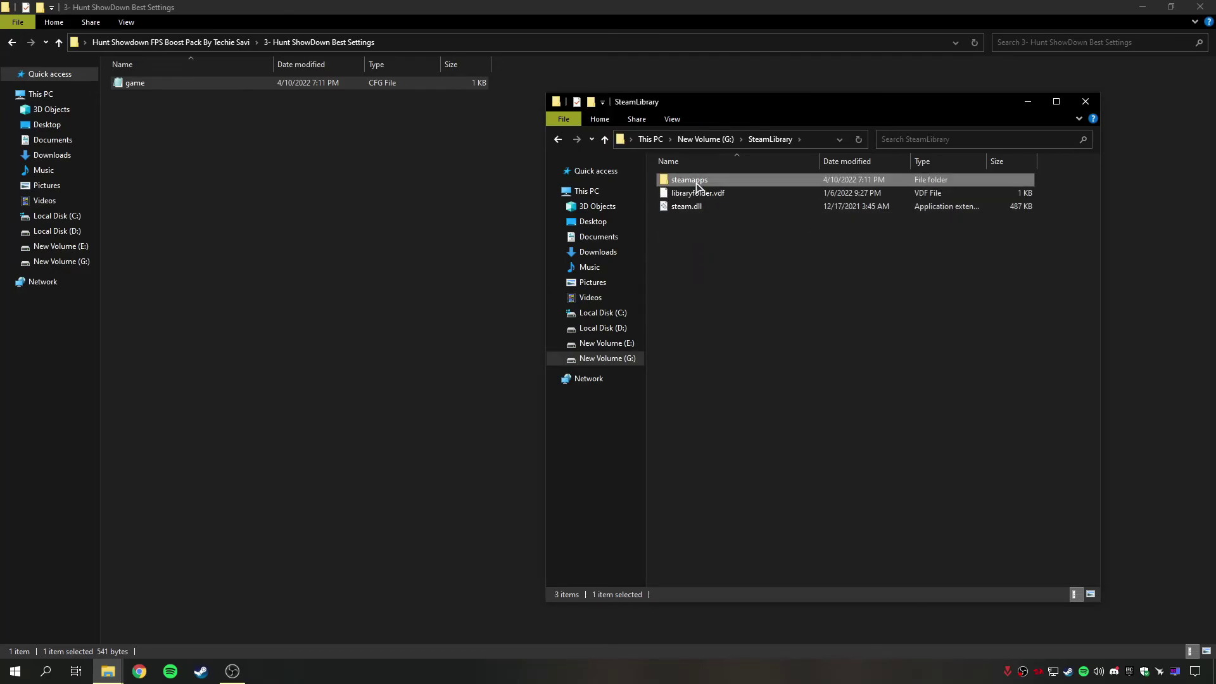
double_click(694, 181)
double_click(697, 182)
left_click(715, 451)
scroll(725, 494, "down", 1)
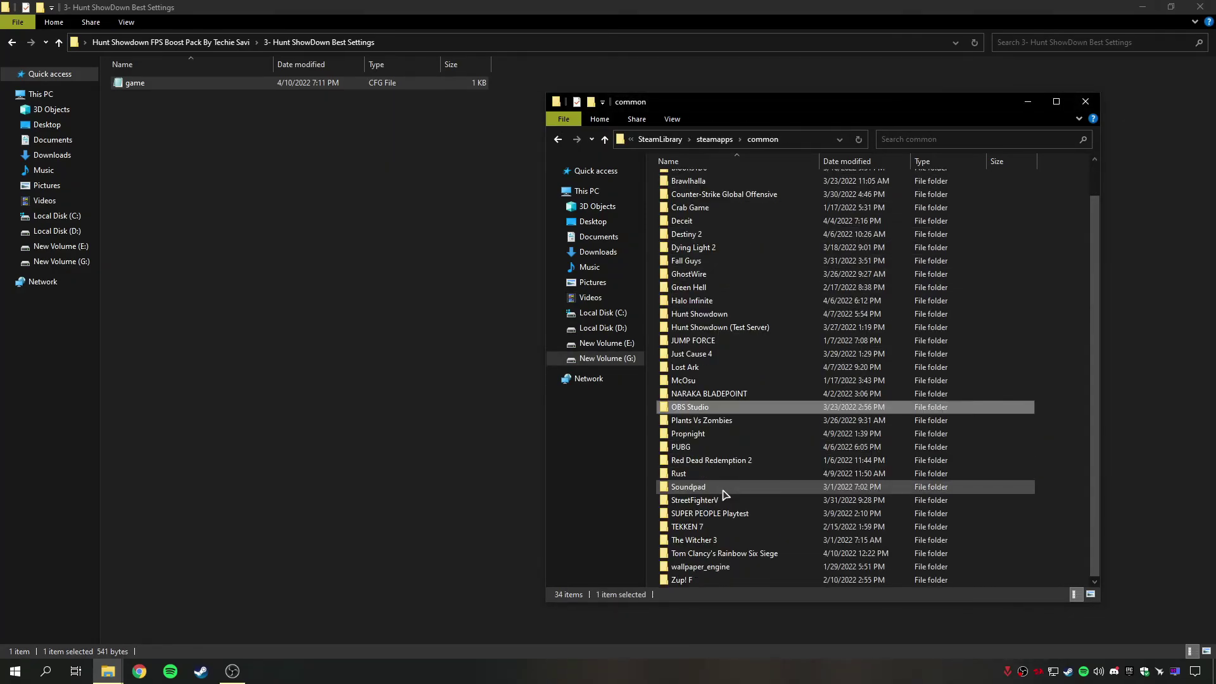
scroll(725, 494, "up", 1)
double_click(703, 352)
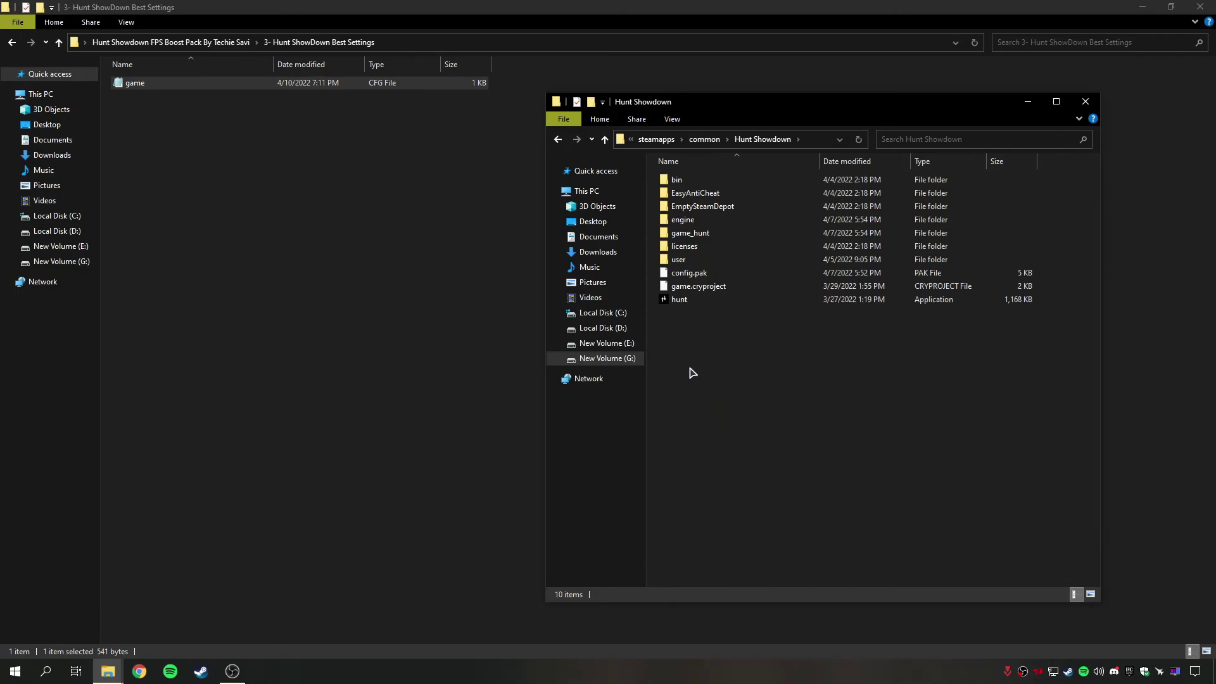
left_click(698, 259)
double_click(697, 261)
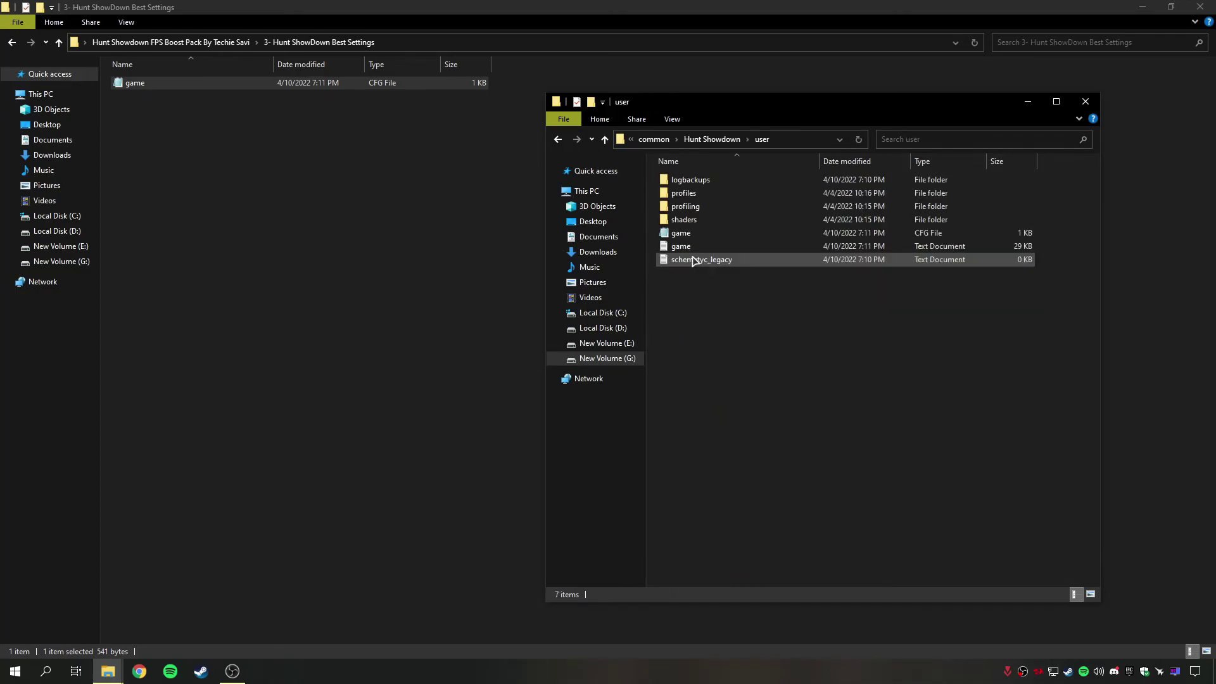
left_click_drag(689, 107, 749, 96)
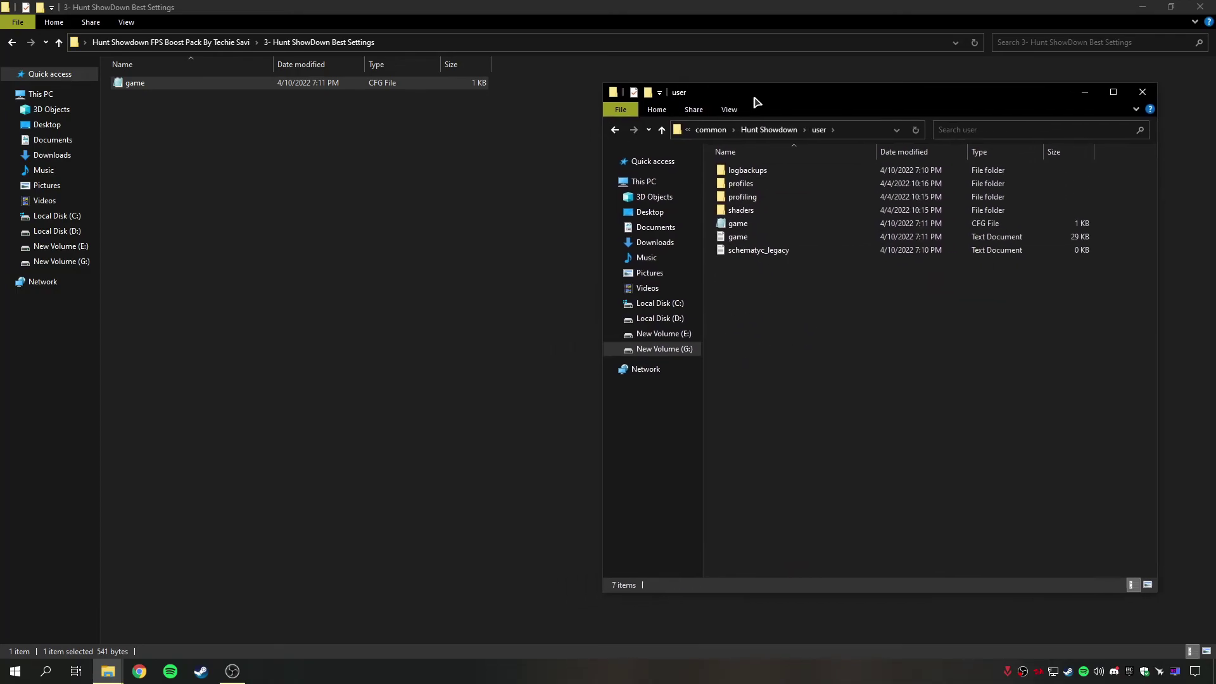
Copy the boost pack's game CFG file into the Hunt Showdown user folder, replacing the existing game.cfg
right_click(145, 88)
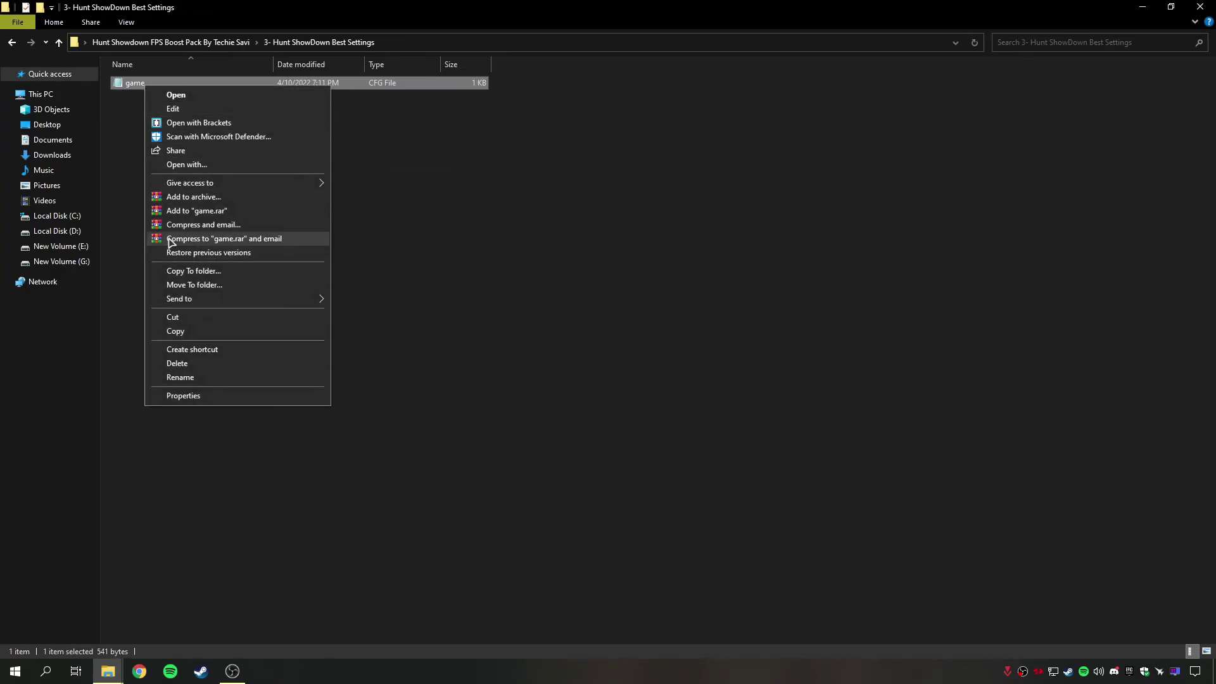
left_click(177, 332)
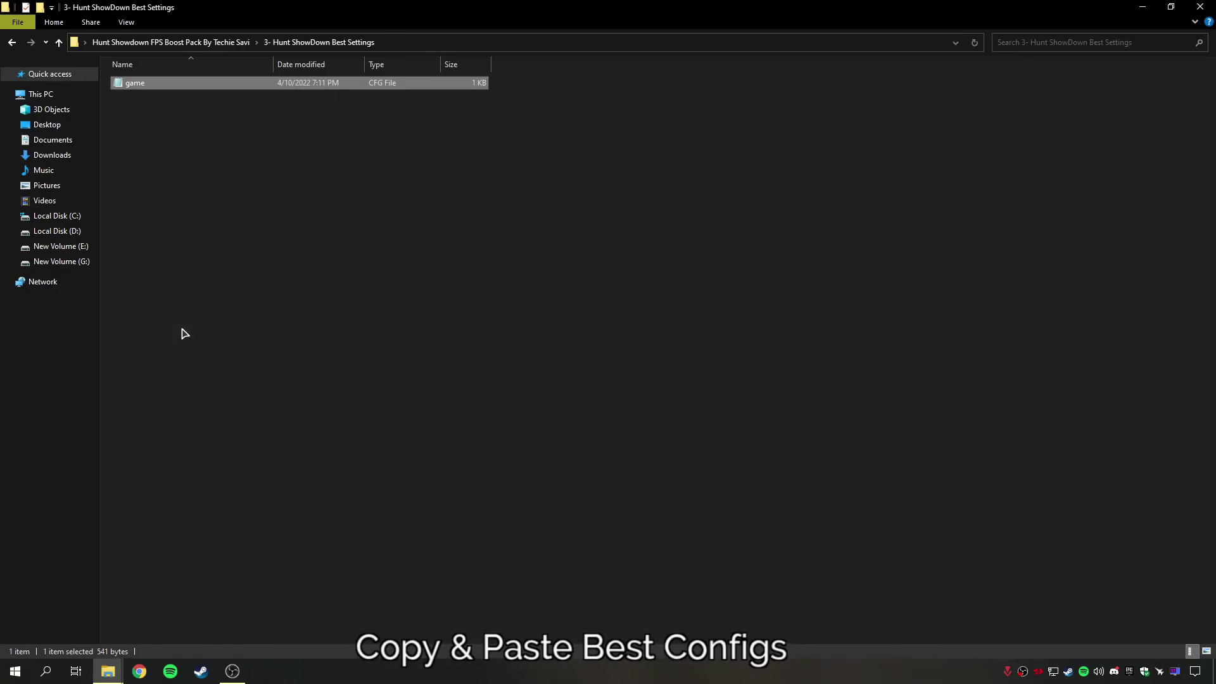
mouse_move(107, 670)
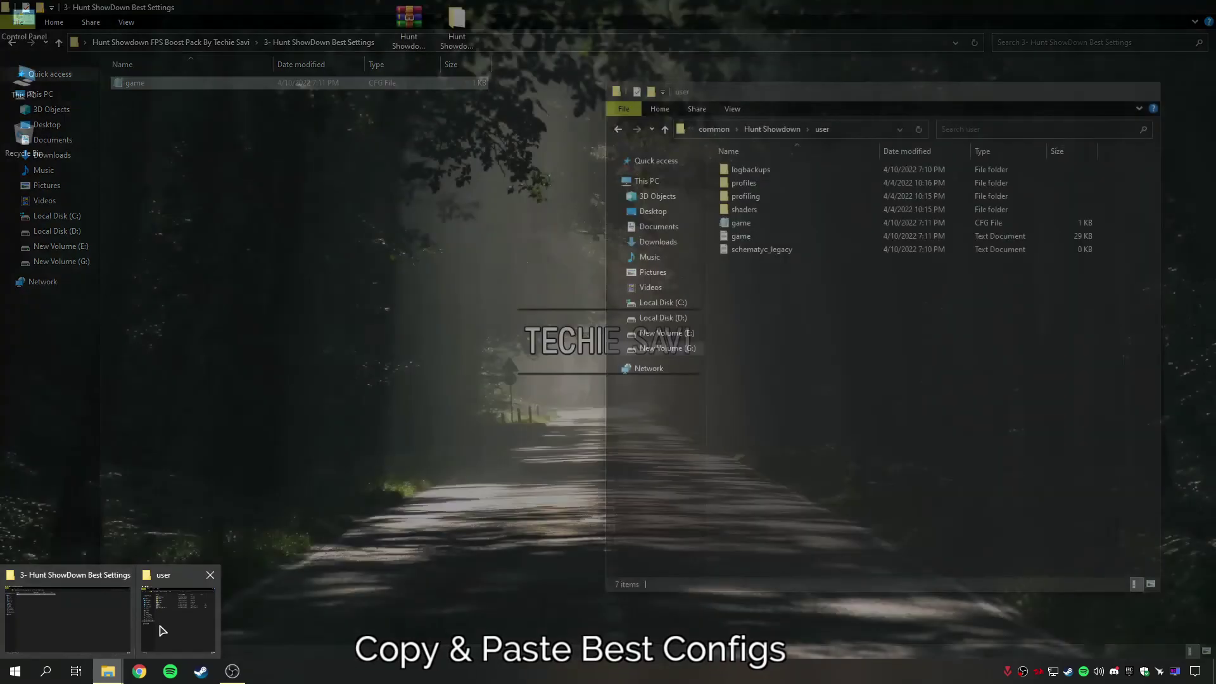
left_click(162, 630)
right_click(804, 401)
left_click(812, 443)
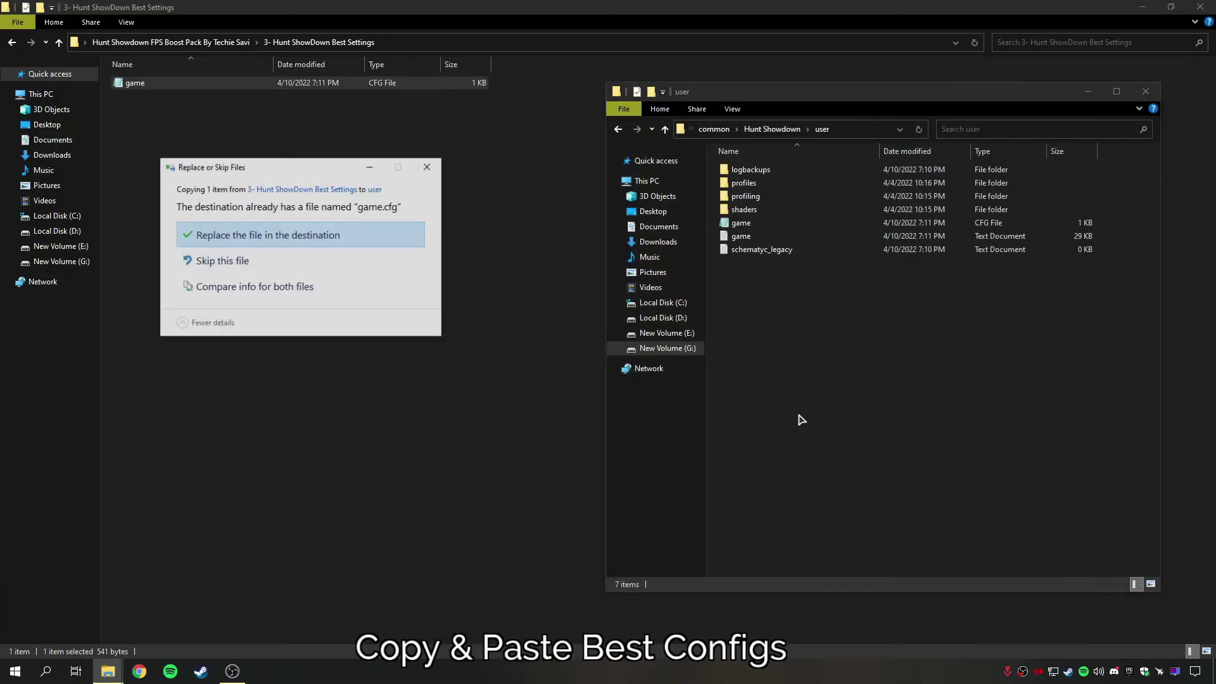
left_click(332, 240)
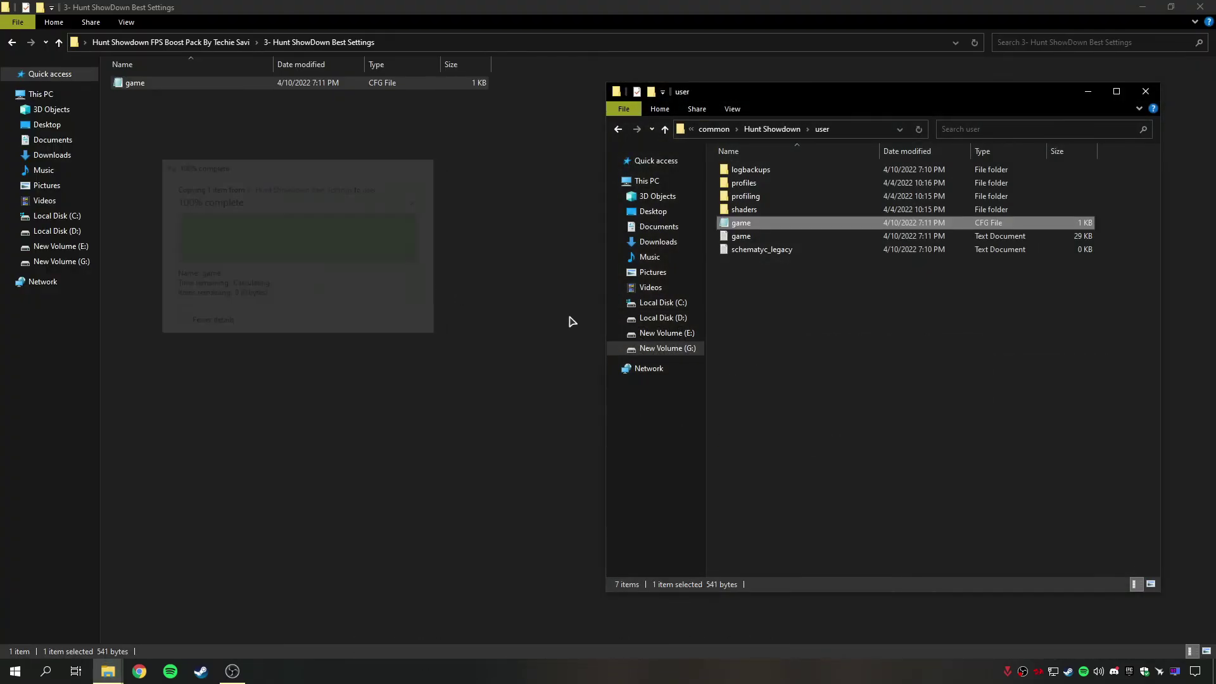
Review the copied game.cfg settings in Notepad, then close the file and the user folder window
right_click(744, 225)
left_click(759, 239)
left_click_drag(379, 174, 411, 451)
left_click(412, 451)
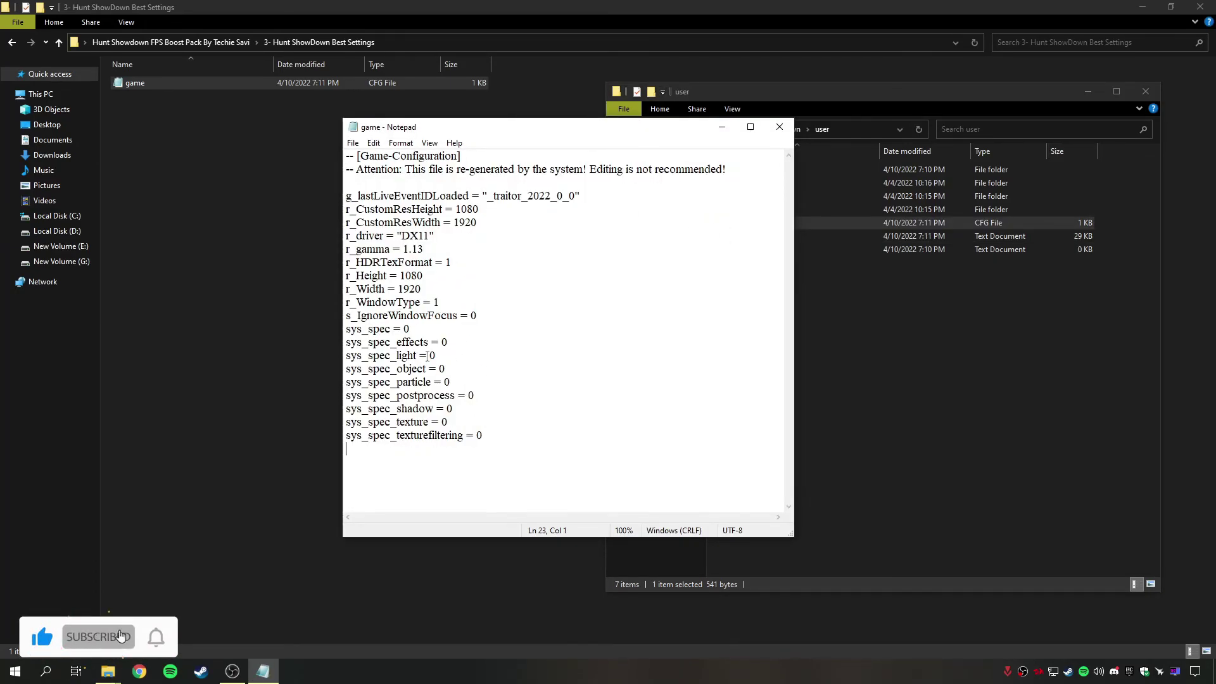
left_click(779, 126)
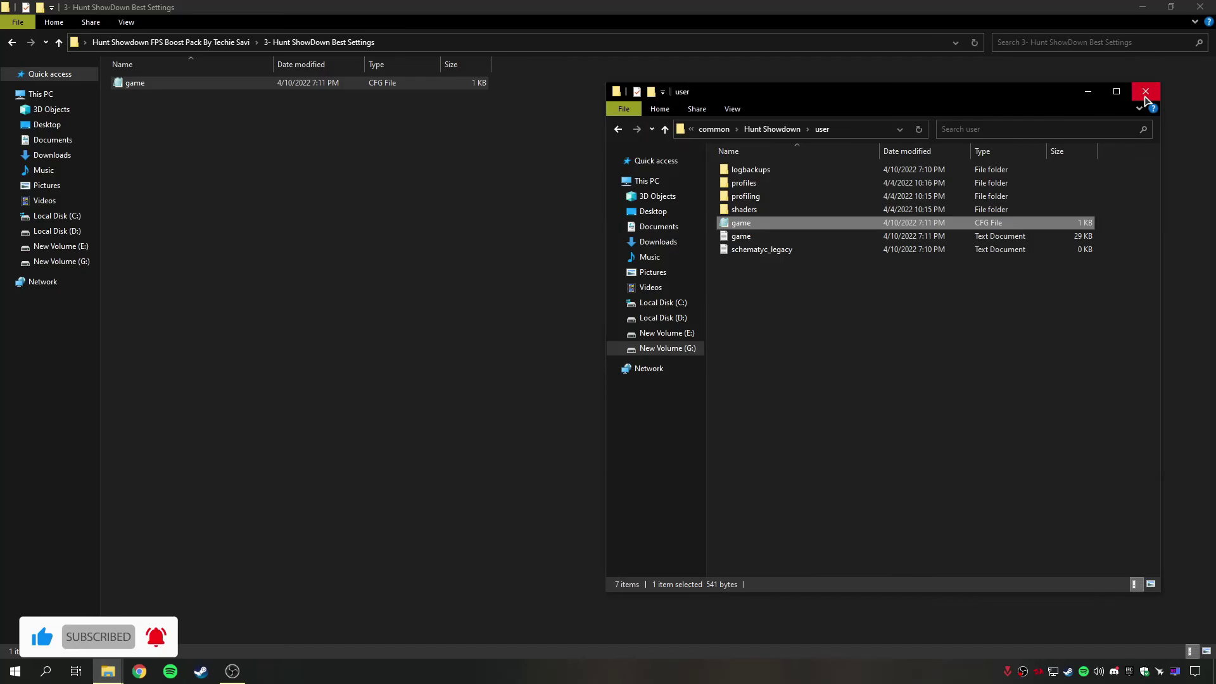
left_click(1145, 94)
Return to the boost pack's main folder and open its 4- Programs folder
left_click(161, 43)
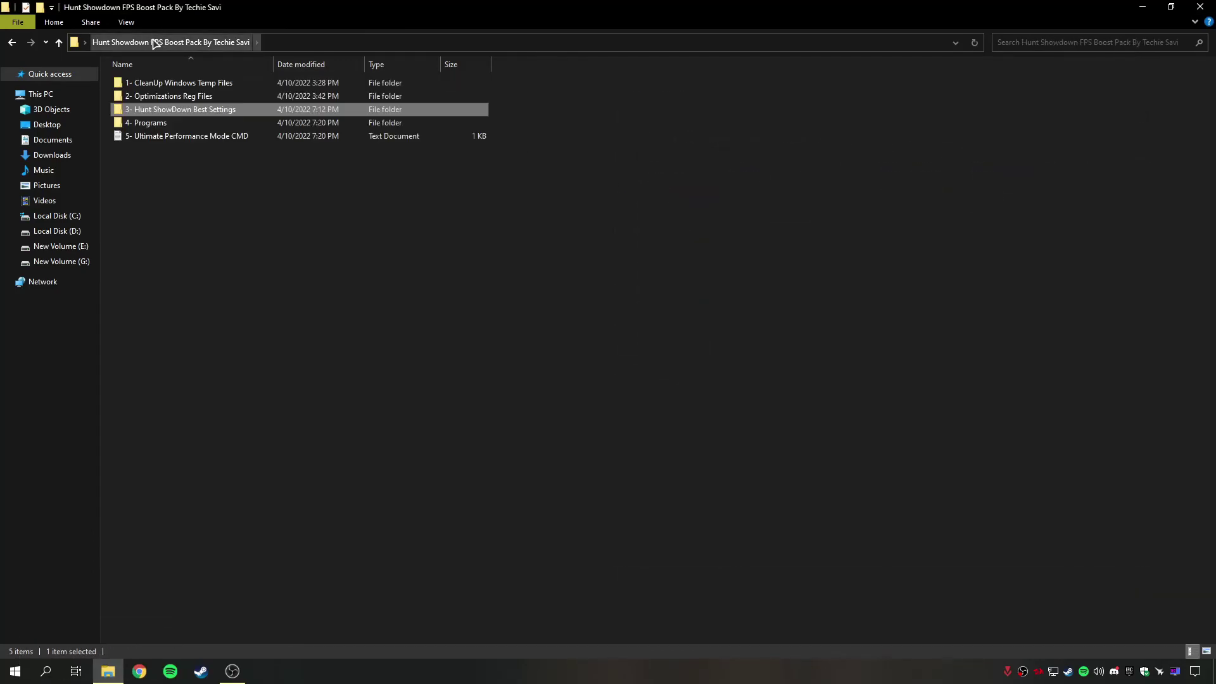
left_click(146, 124)
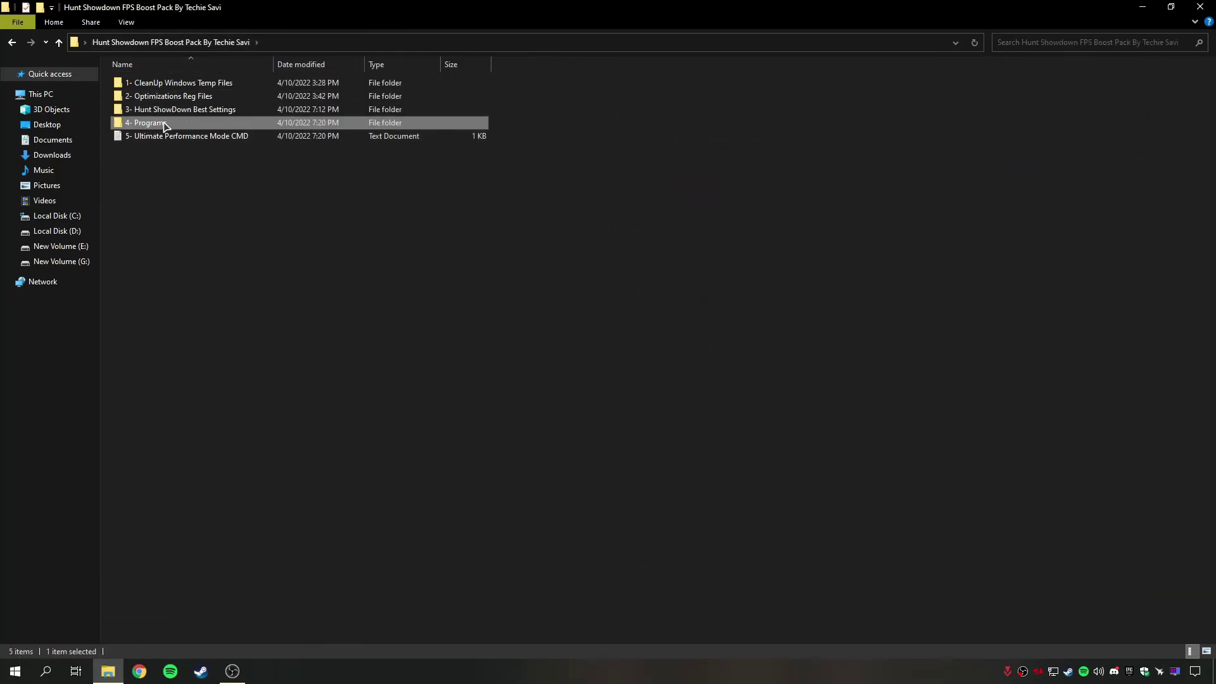
double_click(164, 125)
left_click_drag(164, 139, 187, 100)
left_click(168, 119)
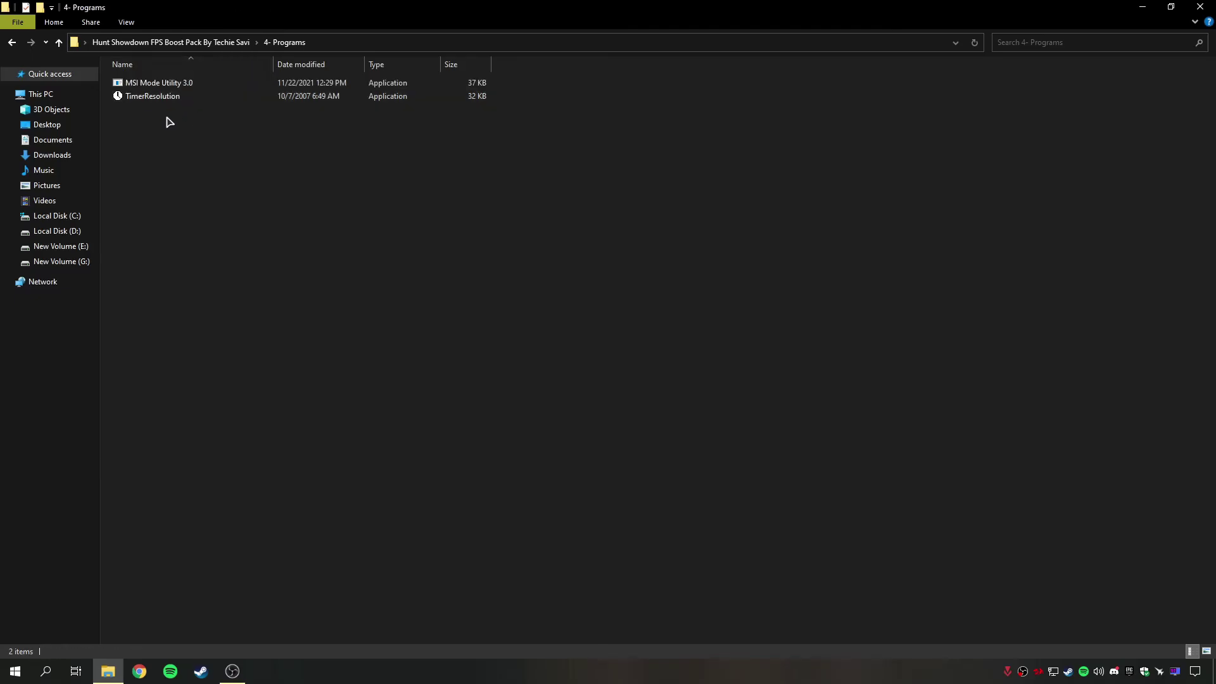
Set the Radeon RX 580 Series interrupt priority to High in MSI Mode Utility 3.0 and close the utility
right_click(164, 82)
left_click(196, 102)
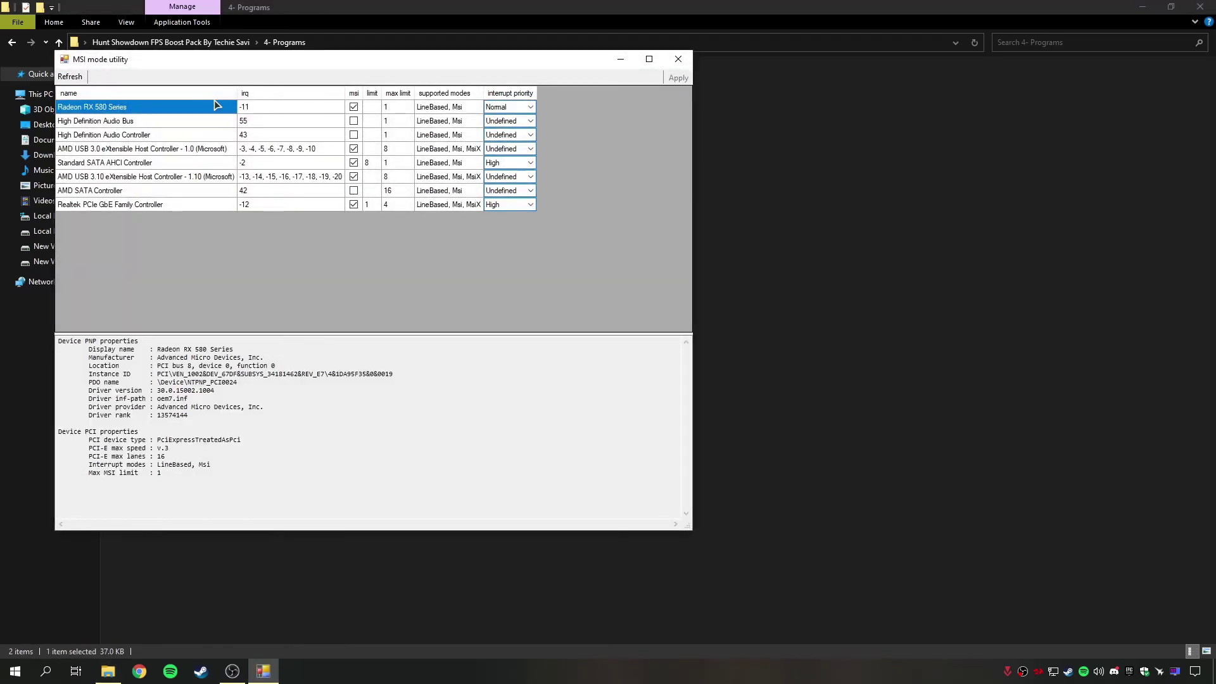
left_click_drag(291, 59, 478, 103)
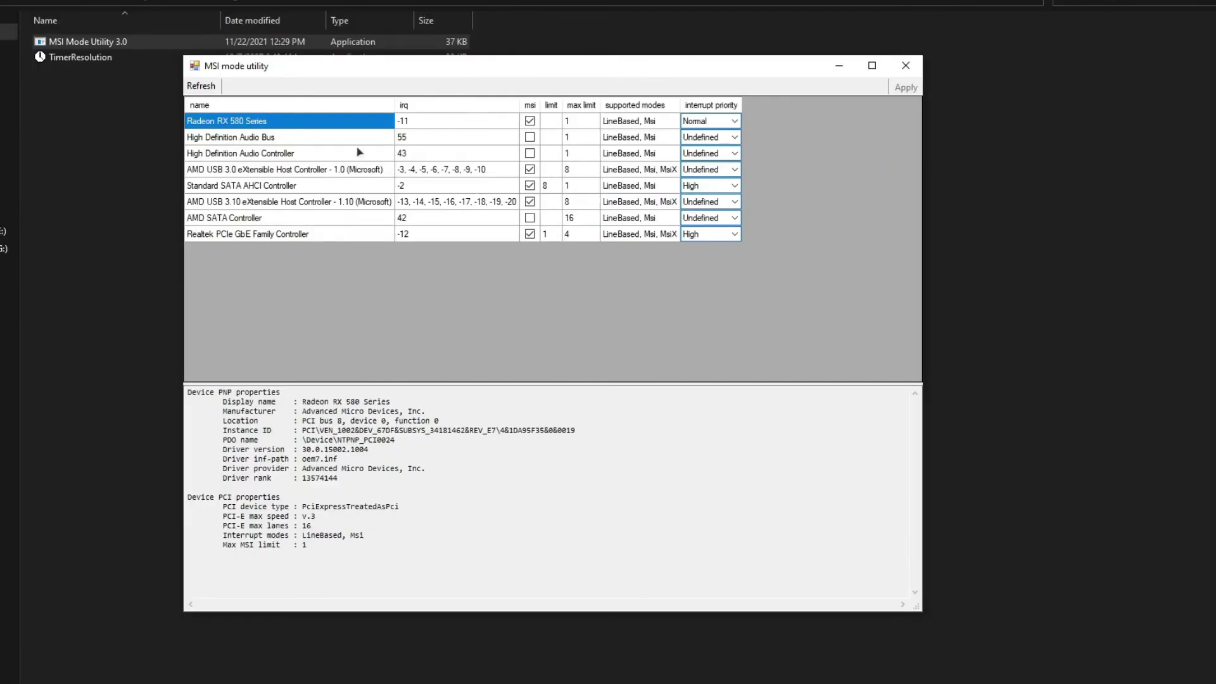
left_click(441, 124)
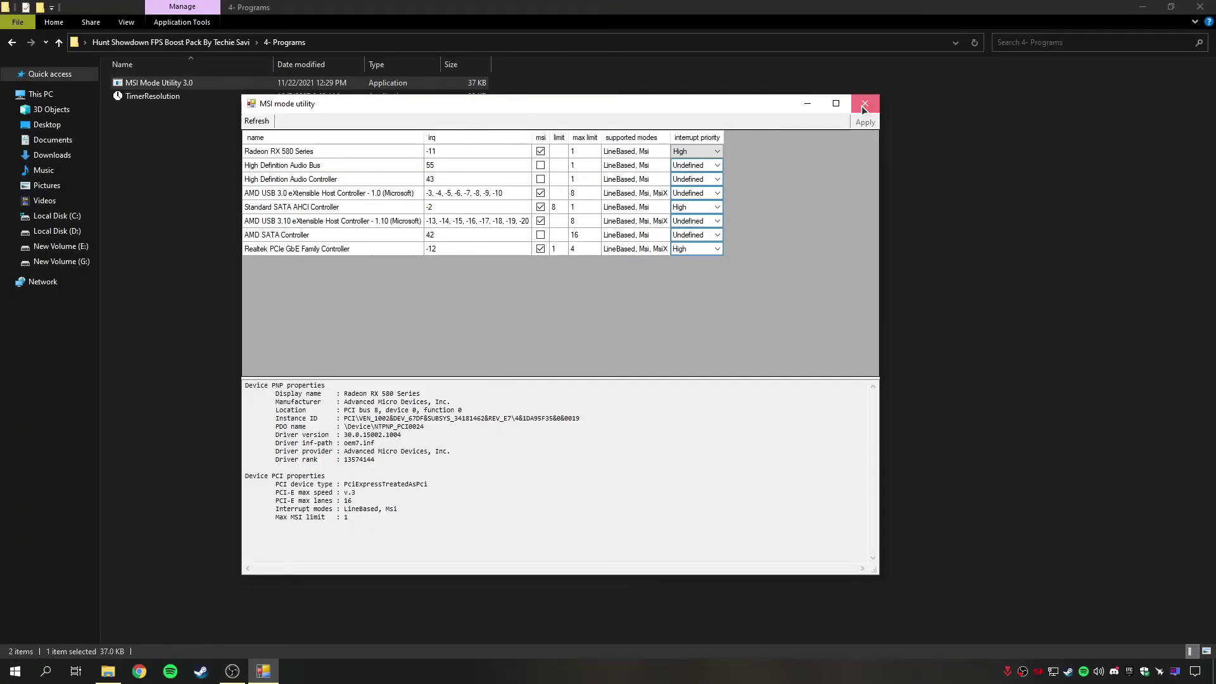
left_click(906, 65)
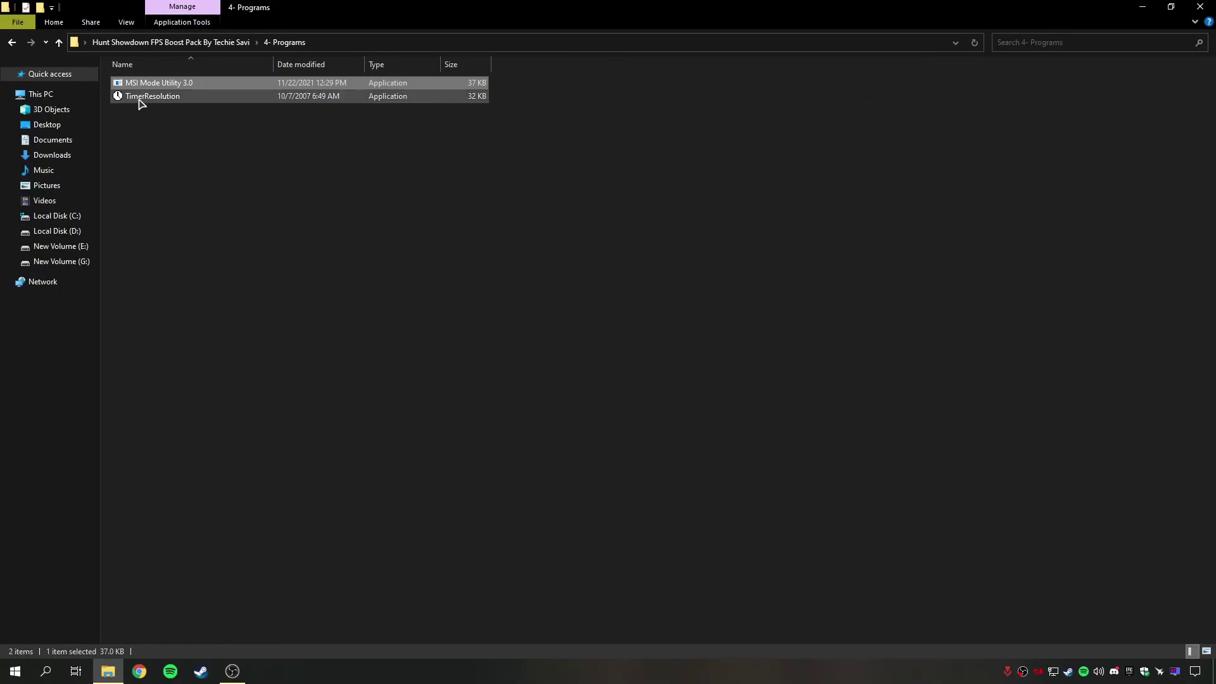
Open TimerResolution, check the current timer resolution and close the program
left_click(59, 61)
double_click(135, 100)
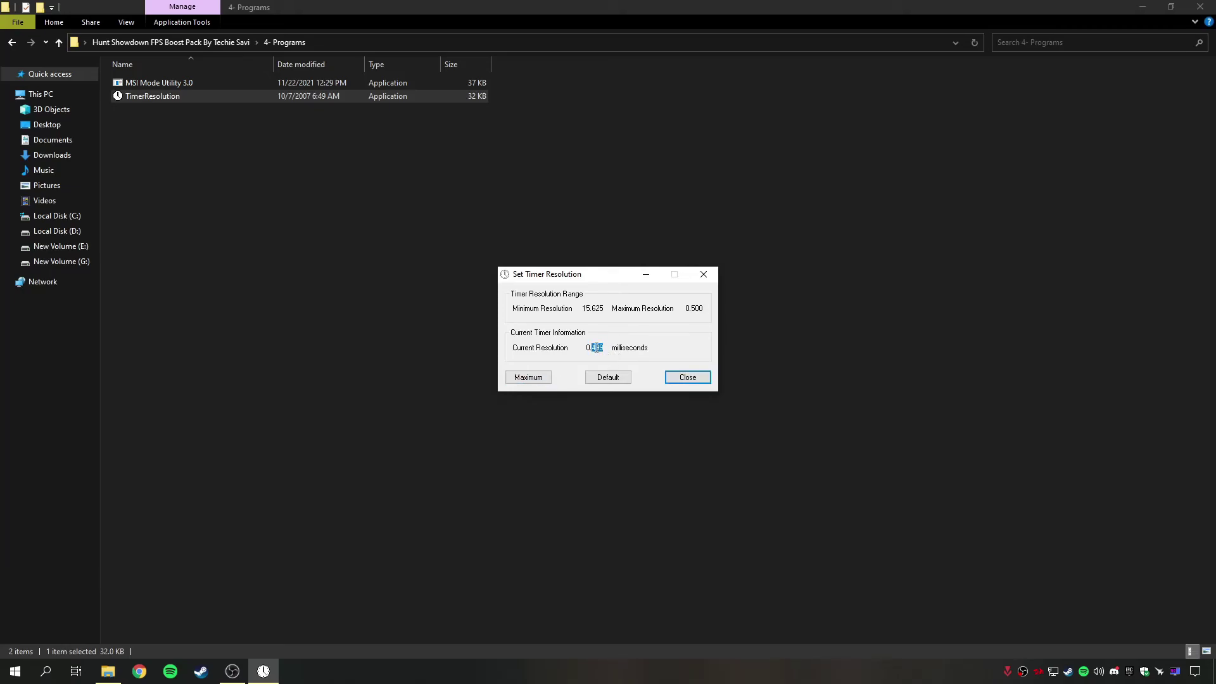
left_click(688, 377)
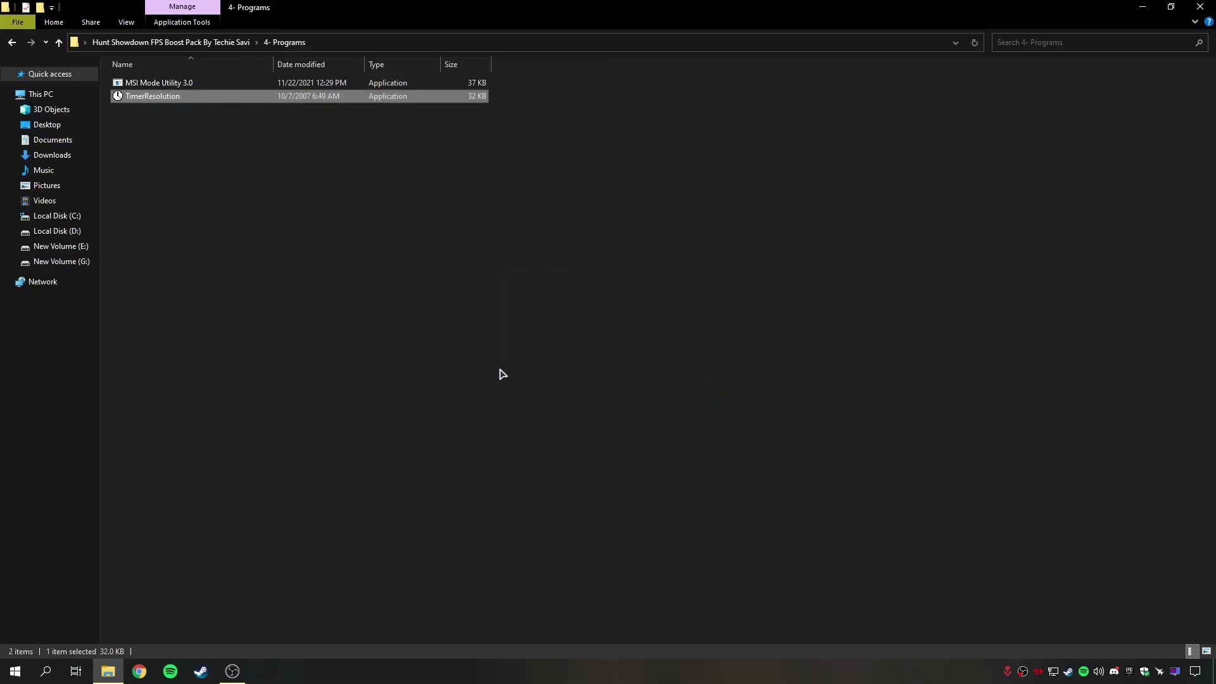
Return from the 4- Programs folder to the main Hunt Showdown FPS Boost Pack folder
left_click(154, 43)
left_click_drag(189, 181, 276, 80)
left_click(297, 170)
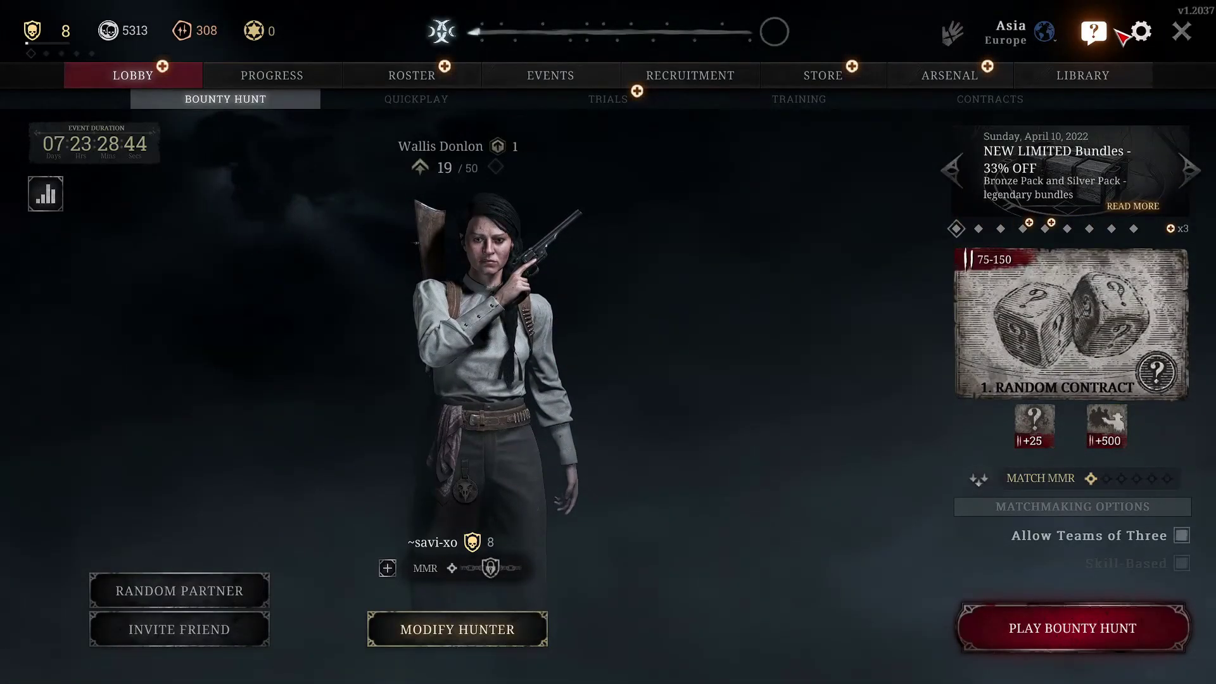
Switch to Hunt Showdown and open the basic graphics settings in the game's options
left_click(1137, 32)
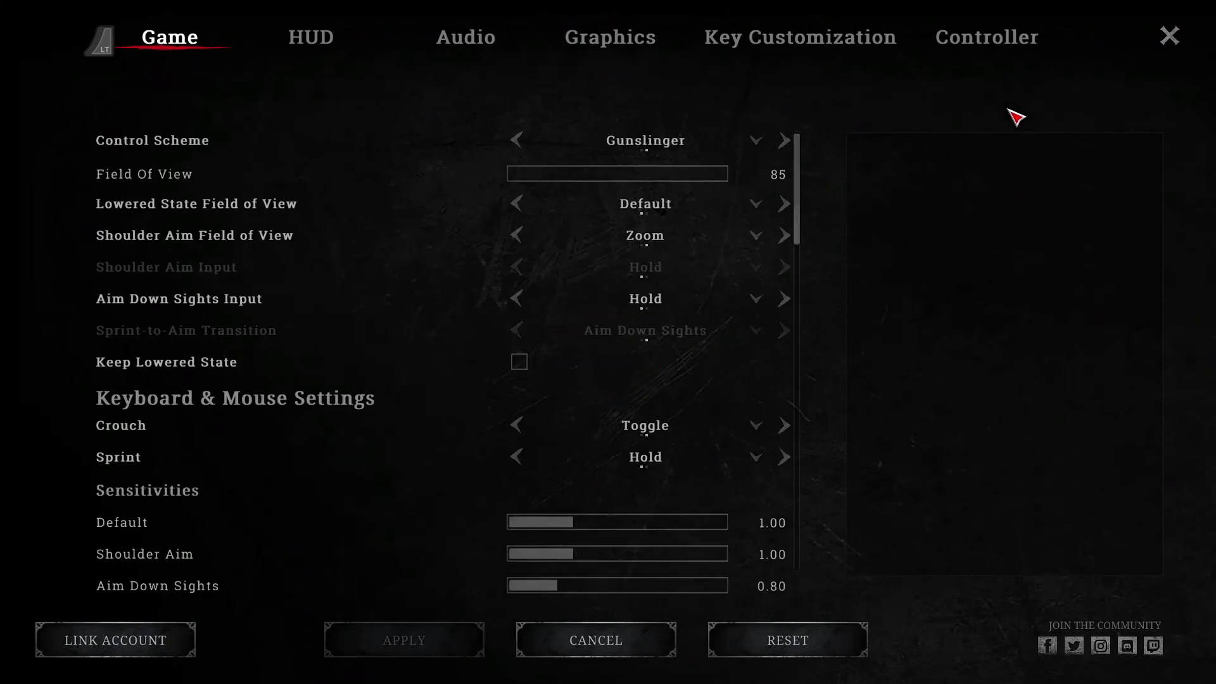
left_click(612, 46)
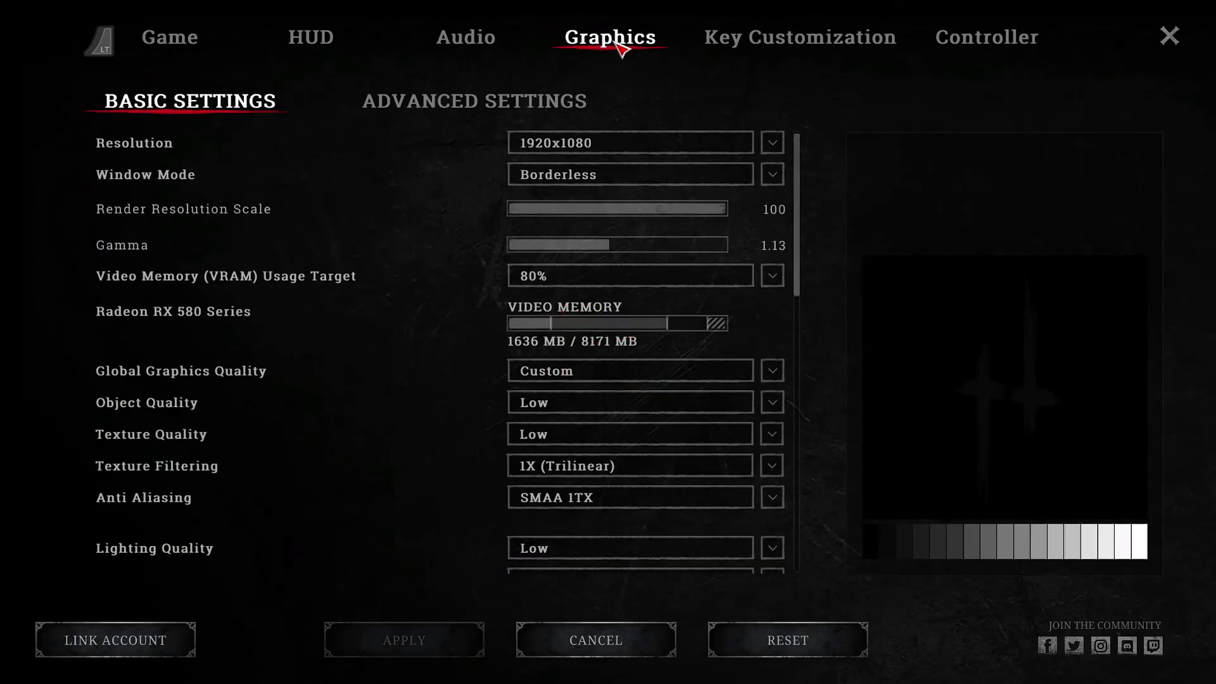
Set the Window Mode to Fullscreen, with Render Resolution Scale at 100 and the video memory usage target at 80%
left_click(556, 181)
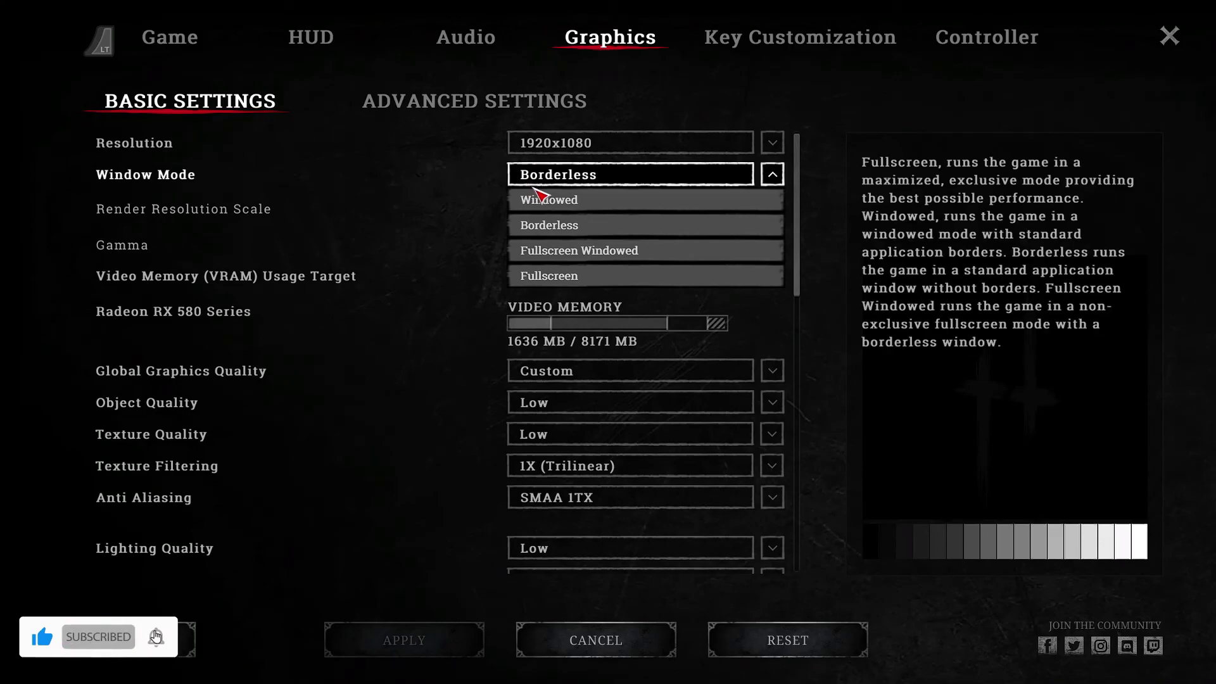
left_click(563, 276)
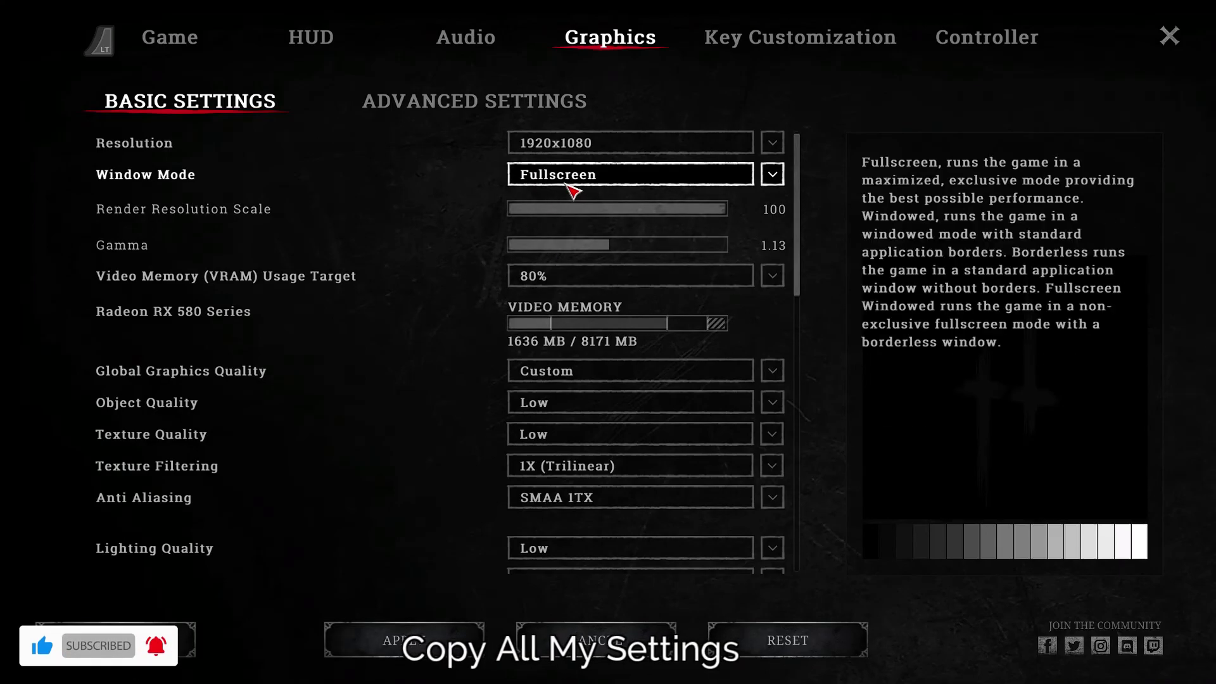
left_click_drag(720, 209, 732, 228)
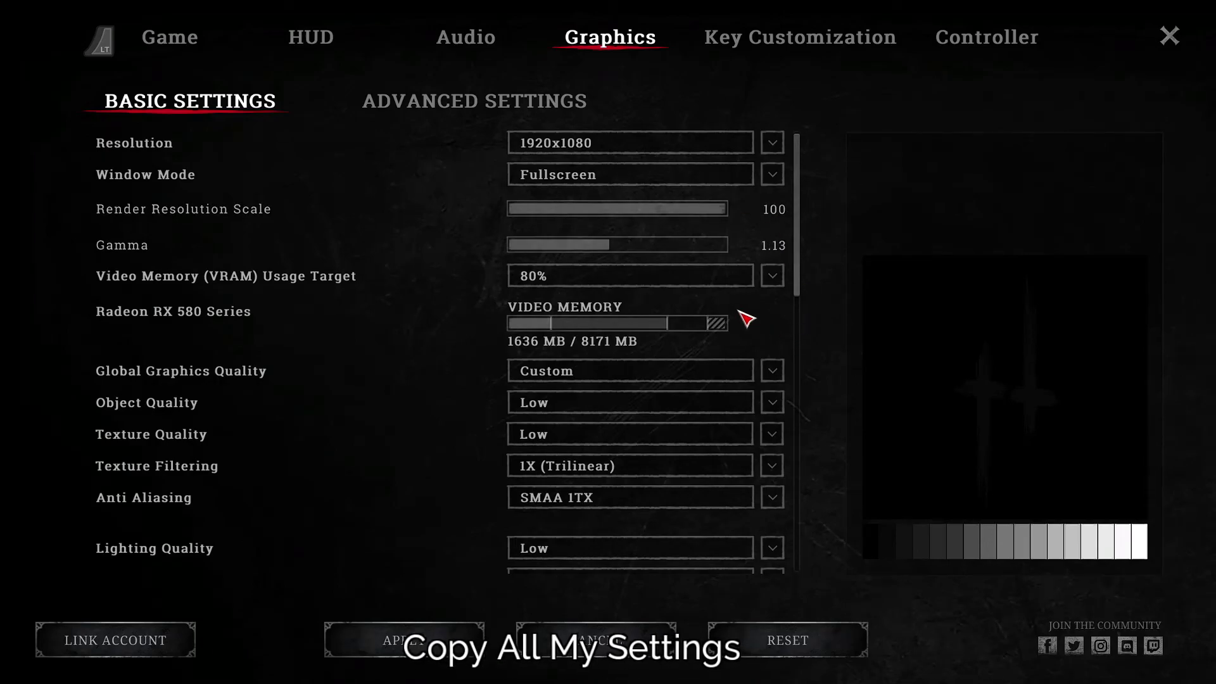
left_click(716, 280)
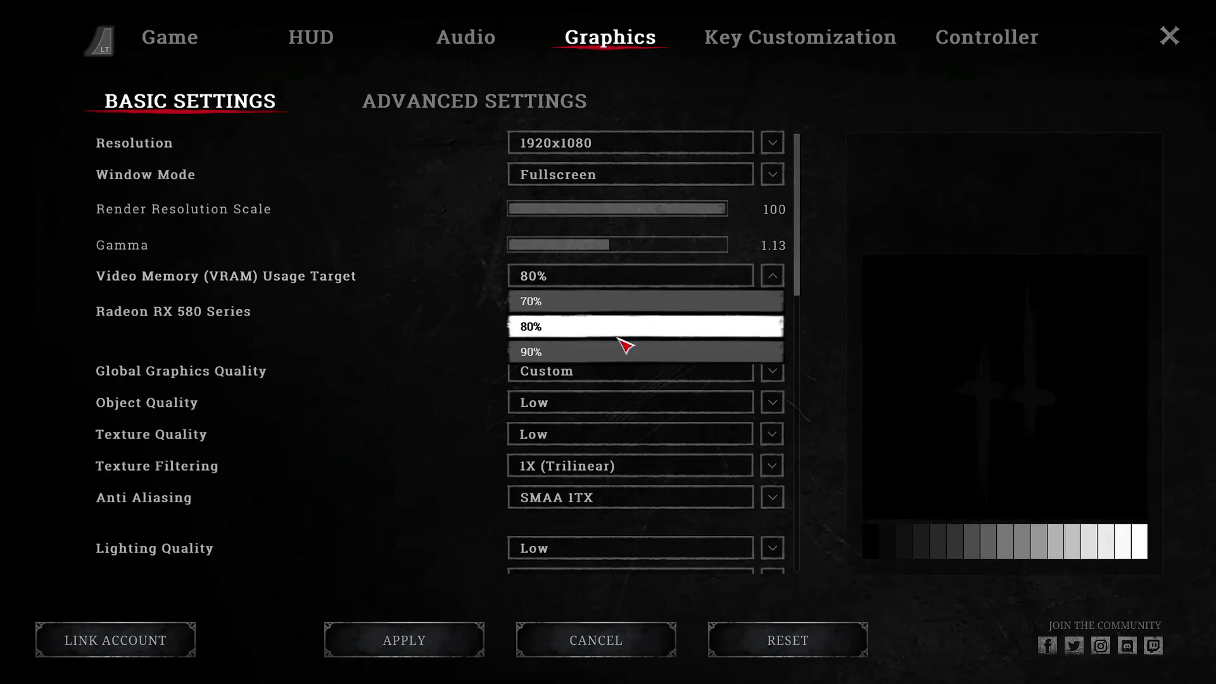
left_click(556, 328)
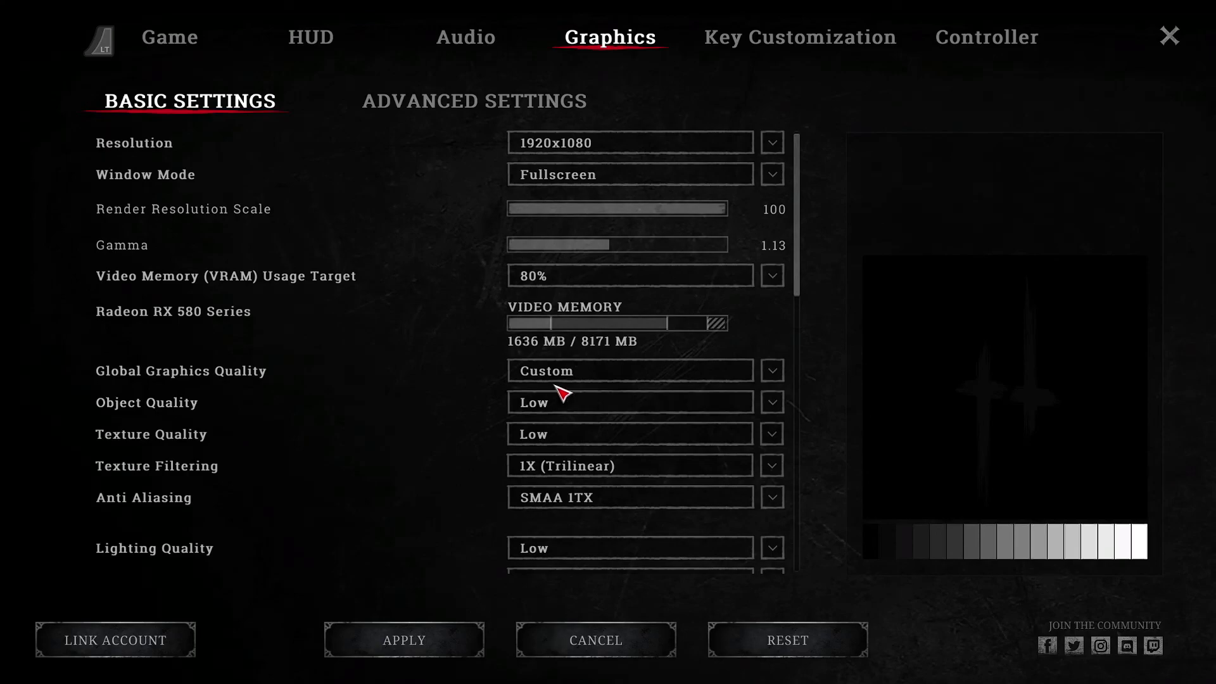
Set Object Quality to Low and Texture Quality to Medium
scroll(804, 316, "down", 4)
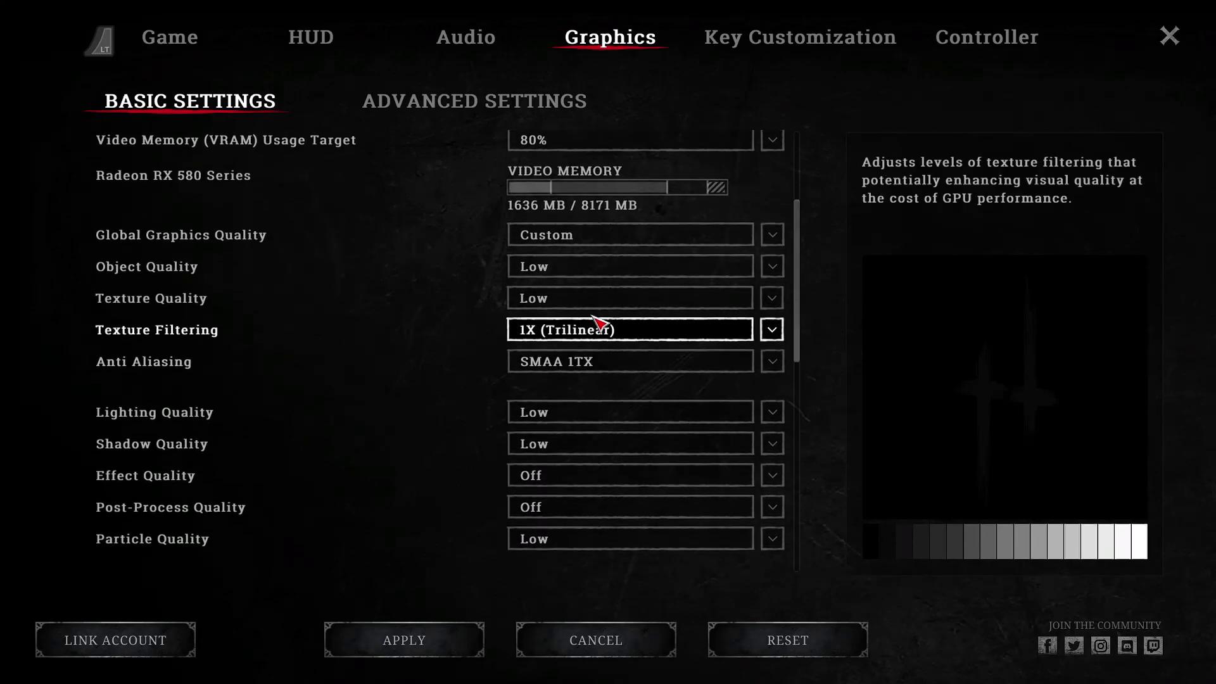
left_click(568, 271)
left_click(573, 293)
left_click(557, 299)
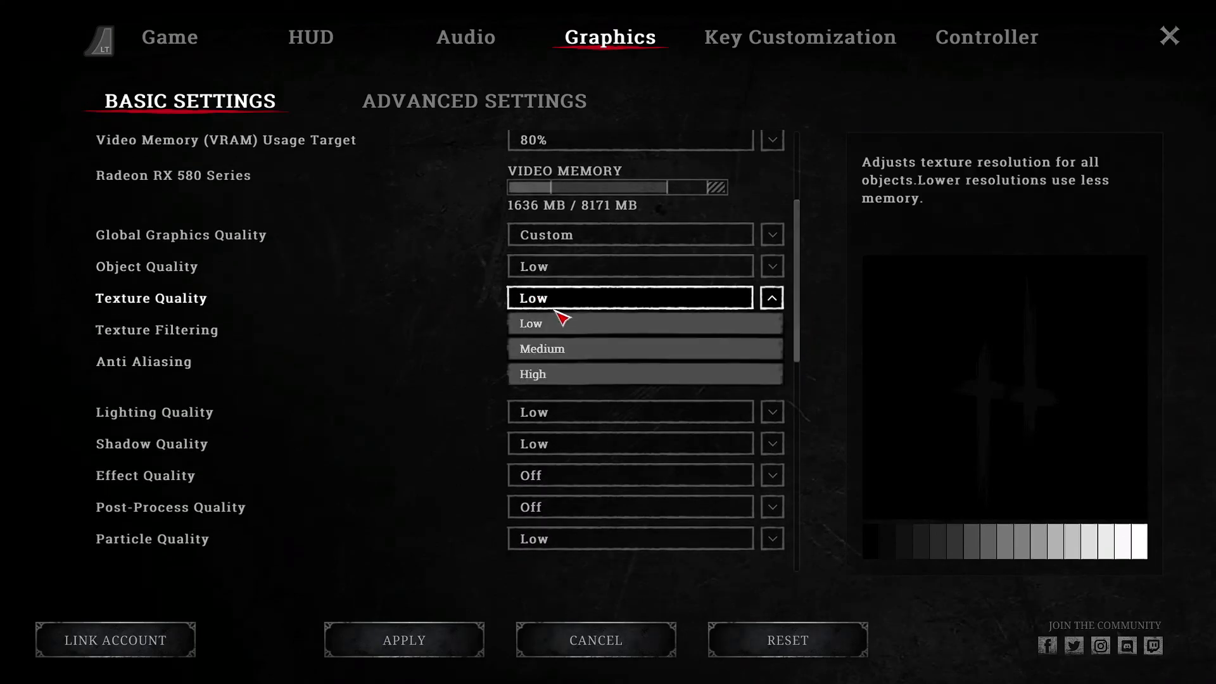
left_click(542, 346)
Turn Anti Aliasing off and set Texture Filtering to 1X (Trilinear)
left_click(557, 364)
left_click(552, 385)
left_click(578, 335)
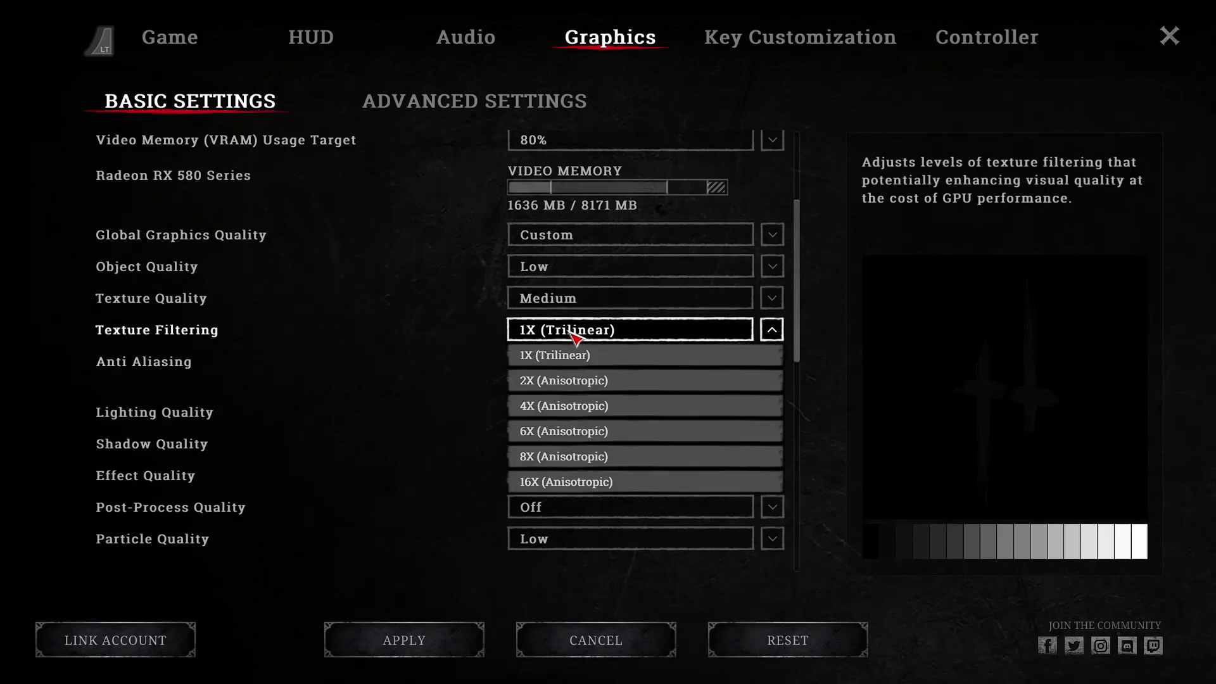
left_click(581, 352)
Set Lighting, Shadow and Particle Quality to Low, and Effect and Post-Process Quality to Off
left_click_drag(797, 345, 792, 407)
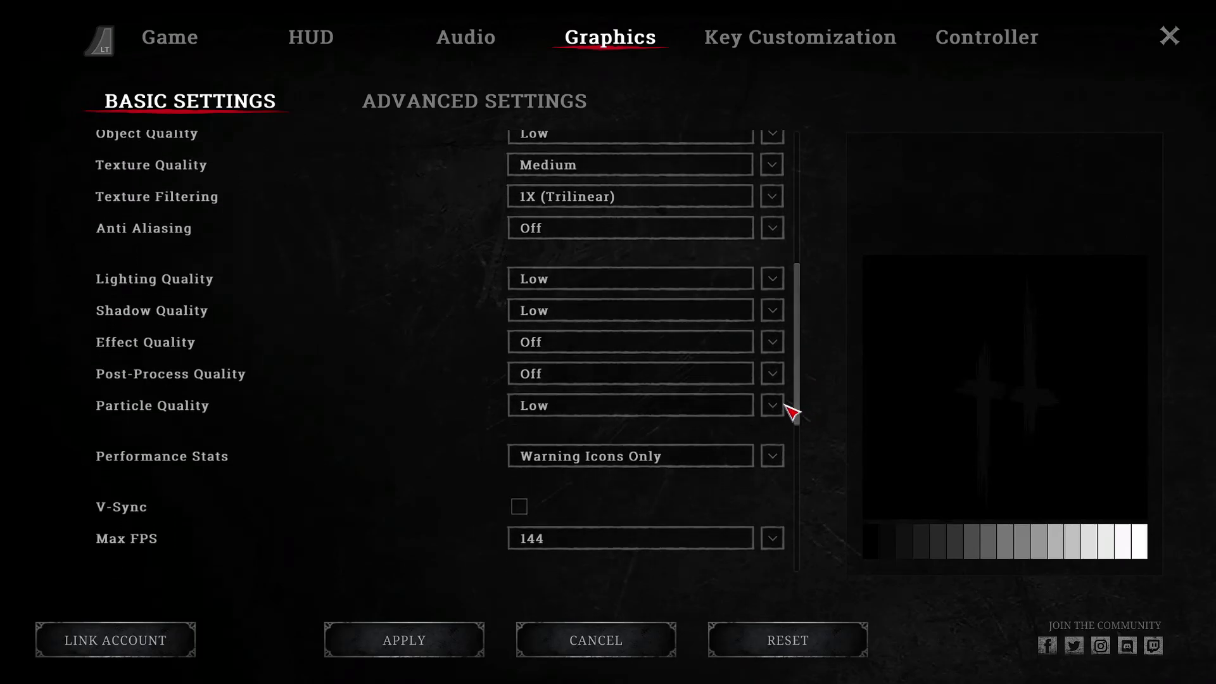
left_click(538, 286)
left_click(542, 310)
left_click(542, 323)
left_click(539, 331)
left_click(543, 345)
left_click(542, 376)
left_click(543, 380)
left_click(542, 399)
left_click(565, 412)
left_click(545, 429)
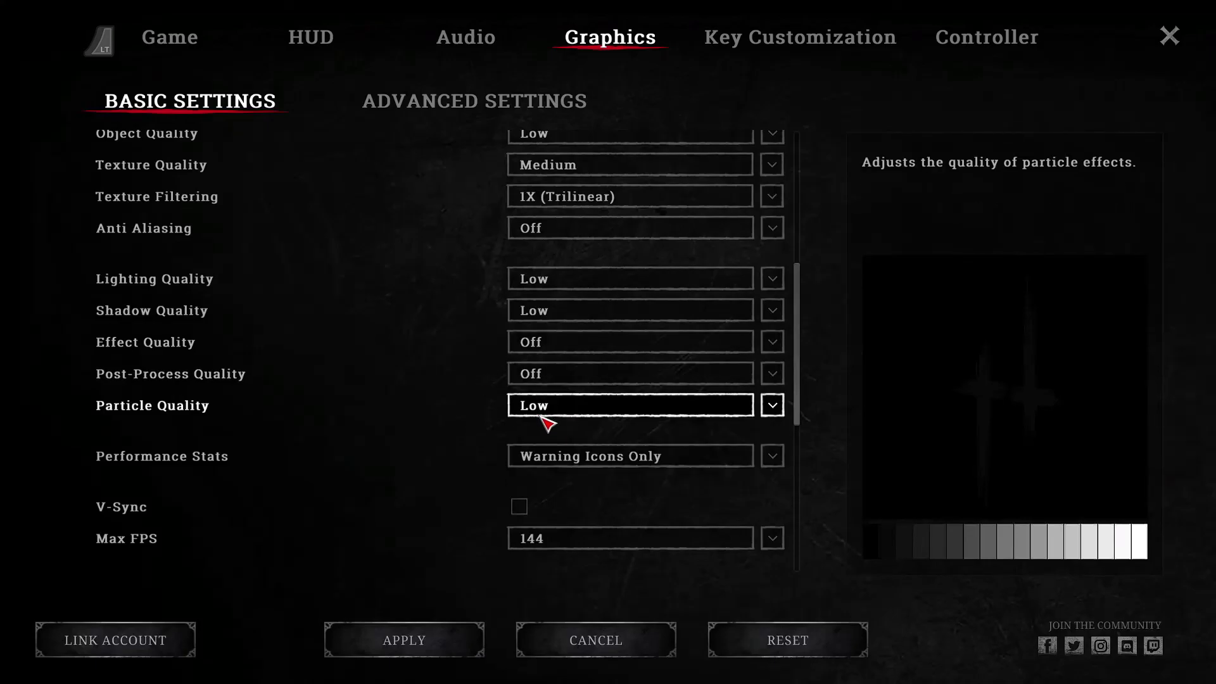
Set Max FPS to 144 and apply the basic graphics settings
scroll(801, 462, "down", 4)
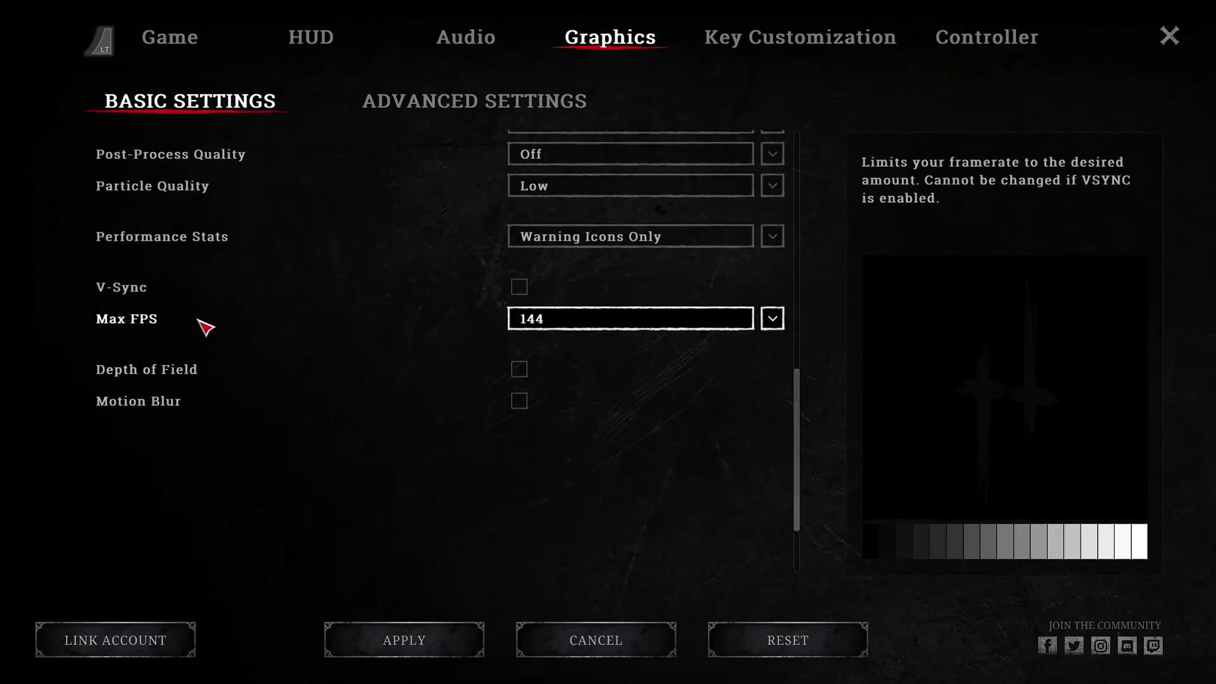
left_click(543, 321)
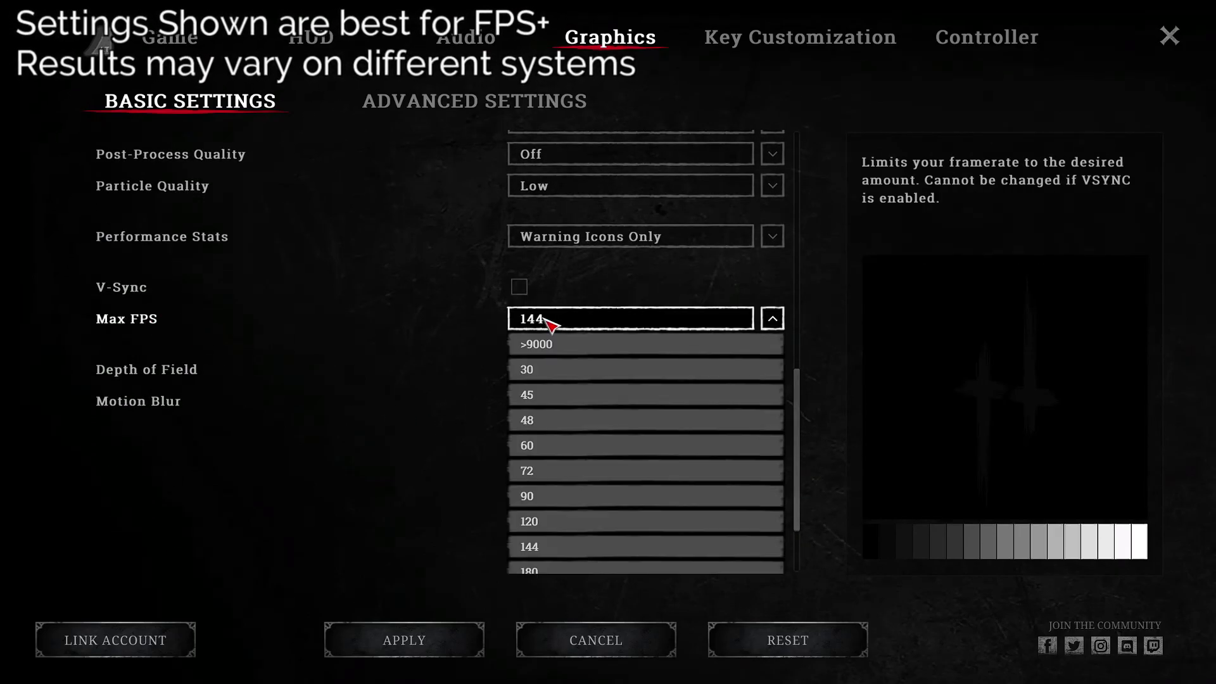
left_click(558, 548)
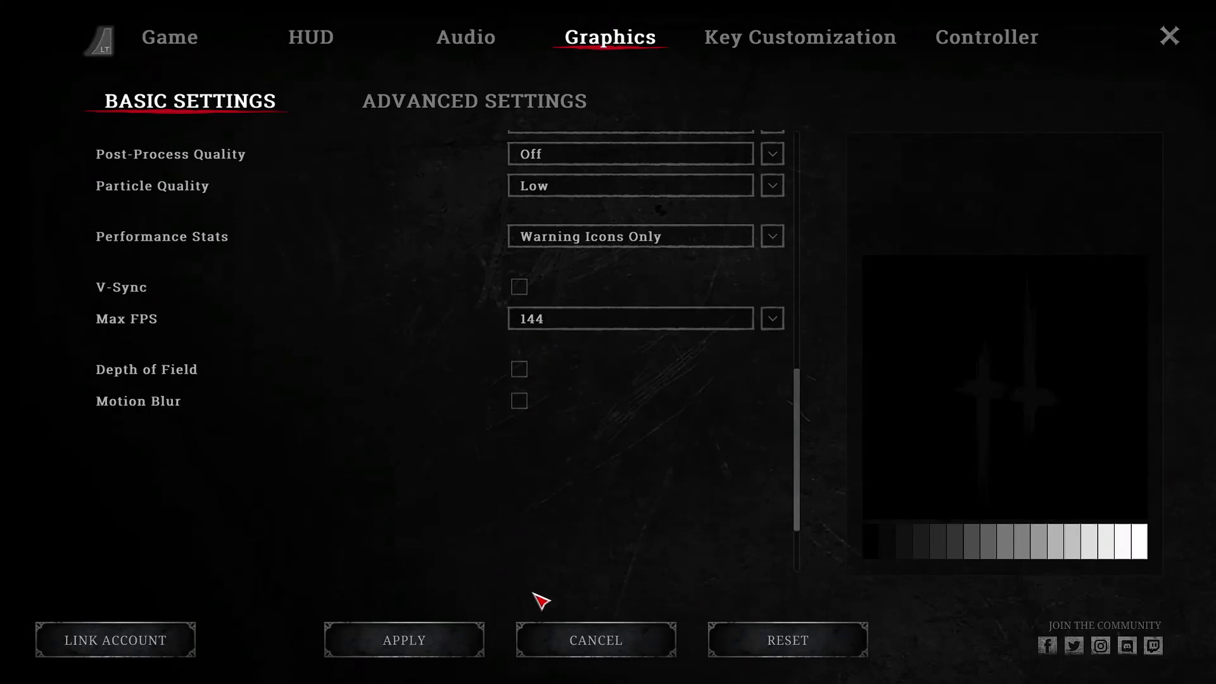
left_click(400, 641)
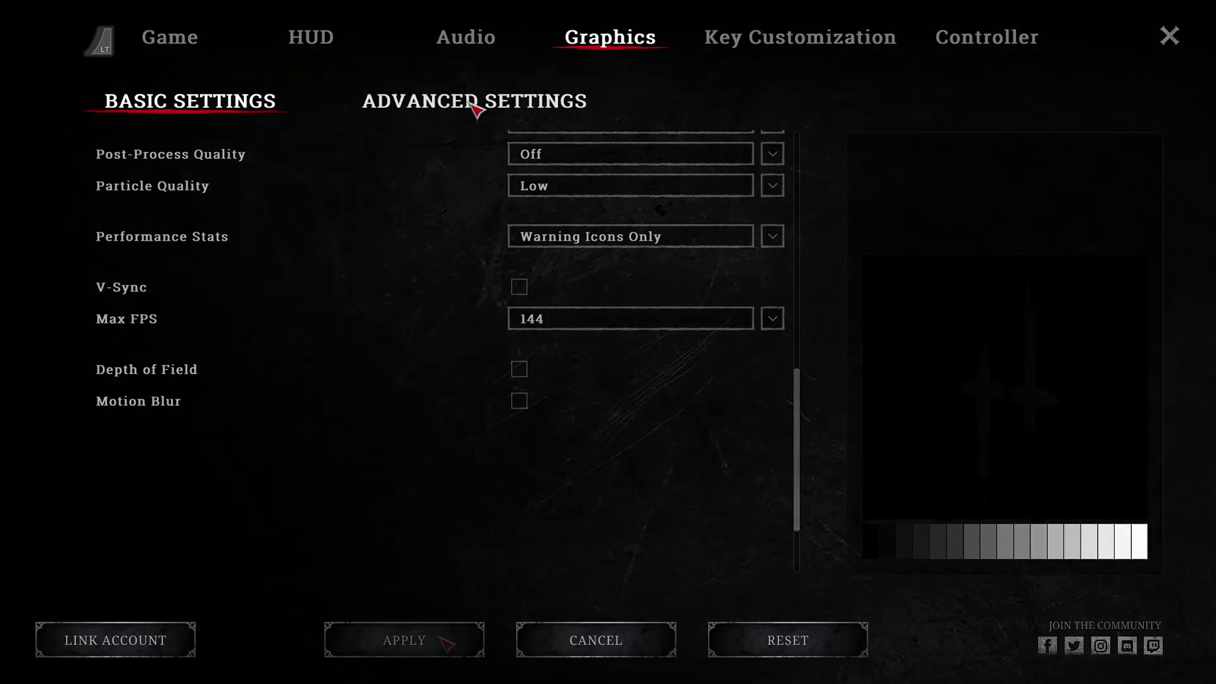
Open the advanced graphics settings
left_click(468, 101)
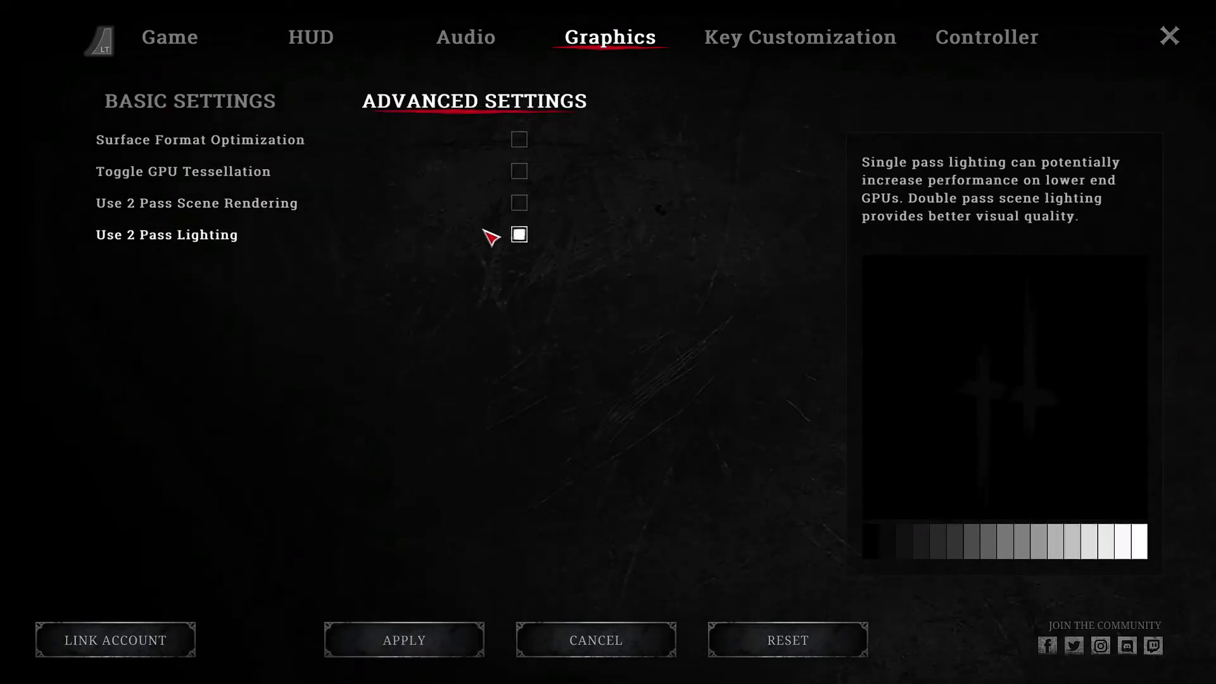